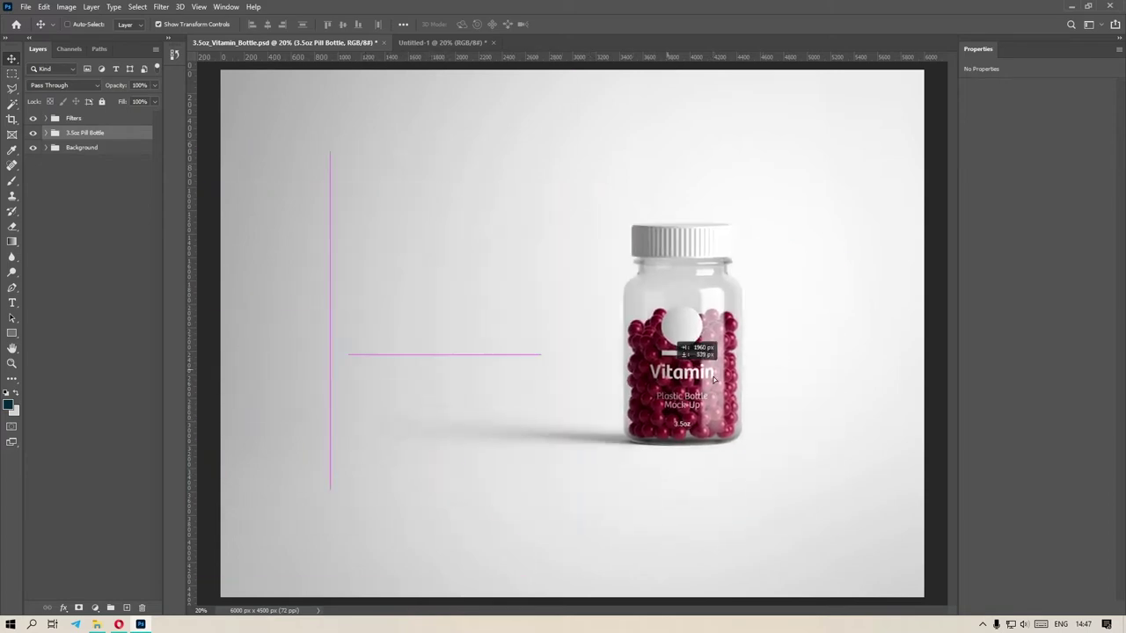
Toggle the Background group off and on to preview the bottle on a transparent canvas
left_click(33, 162)
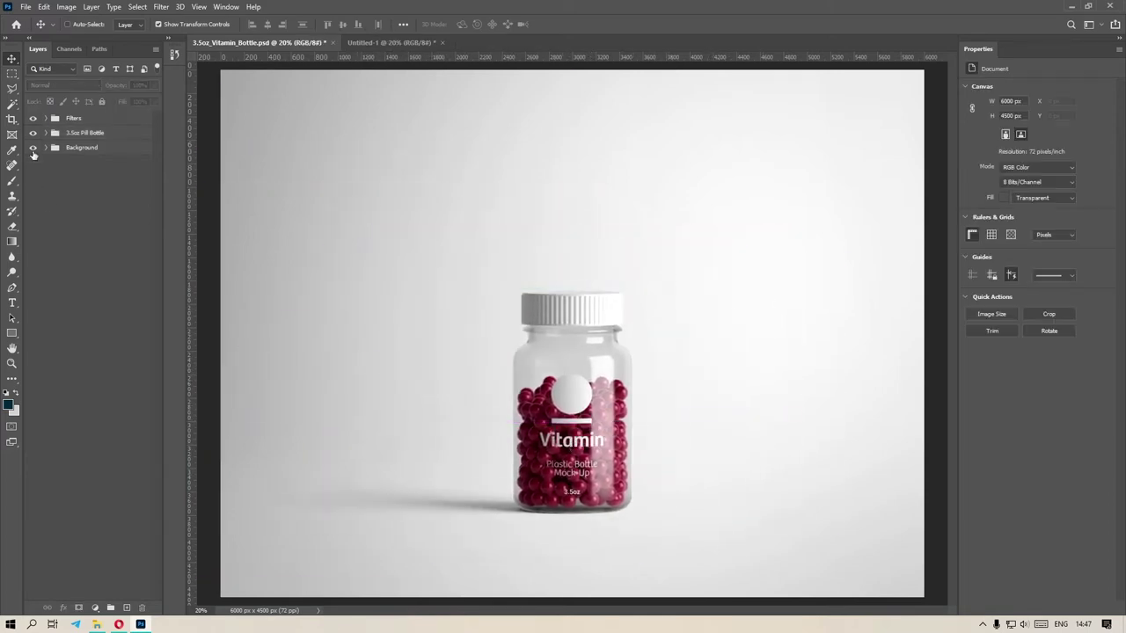
left_click(33, 148)
left_click(32, 148)
left_click(32, 148)
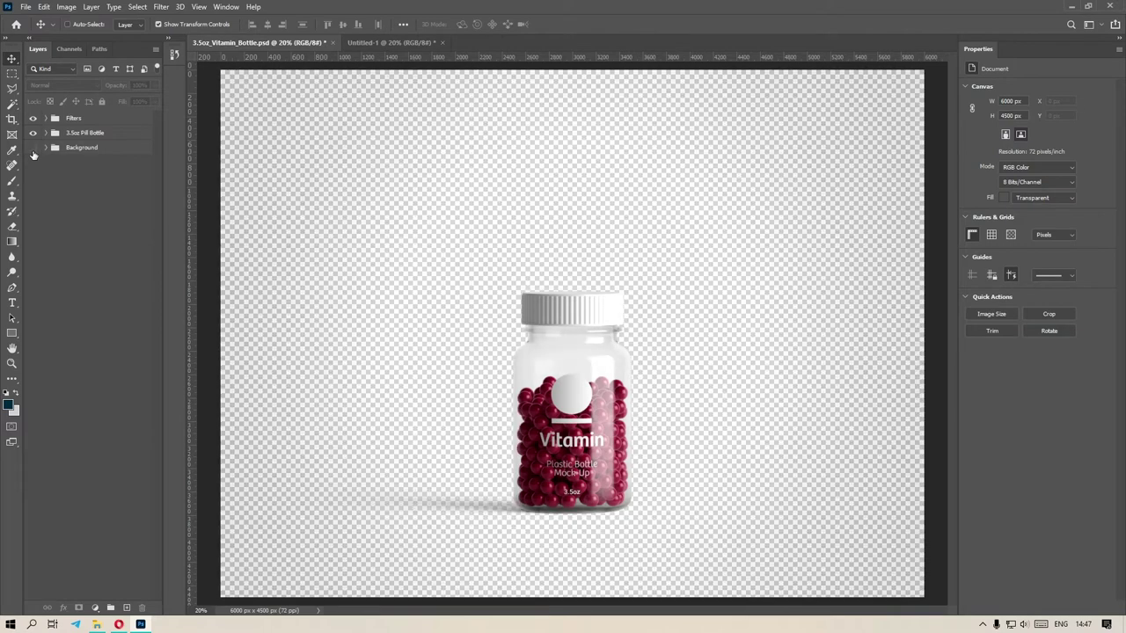
left_click(32, 148)
Move the 3.5oz Pill Bottle group around the canvas and view it at full size
left_click(85, 132)
left_click_drag(302, 126, 603, 276)
left_click_drag(739, 330, 598, 244)
key("ctrl+1")
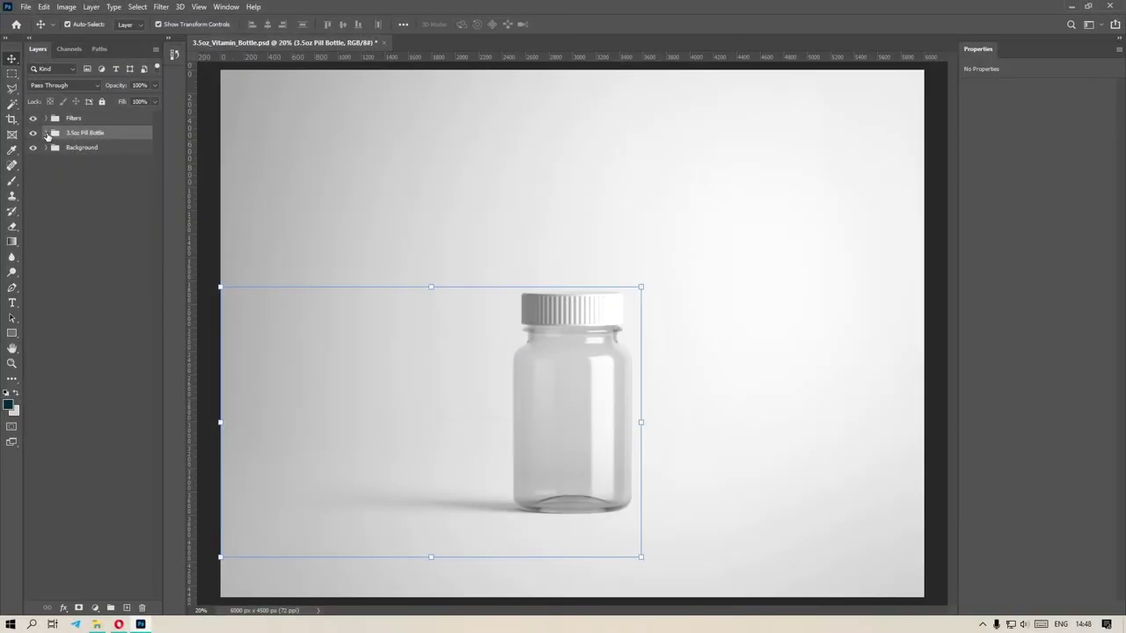
Open the contents of the Label Design smart object inside the bottle's Label group for editing
left_click(46, 133)
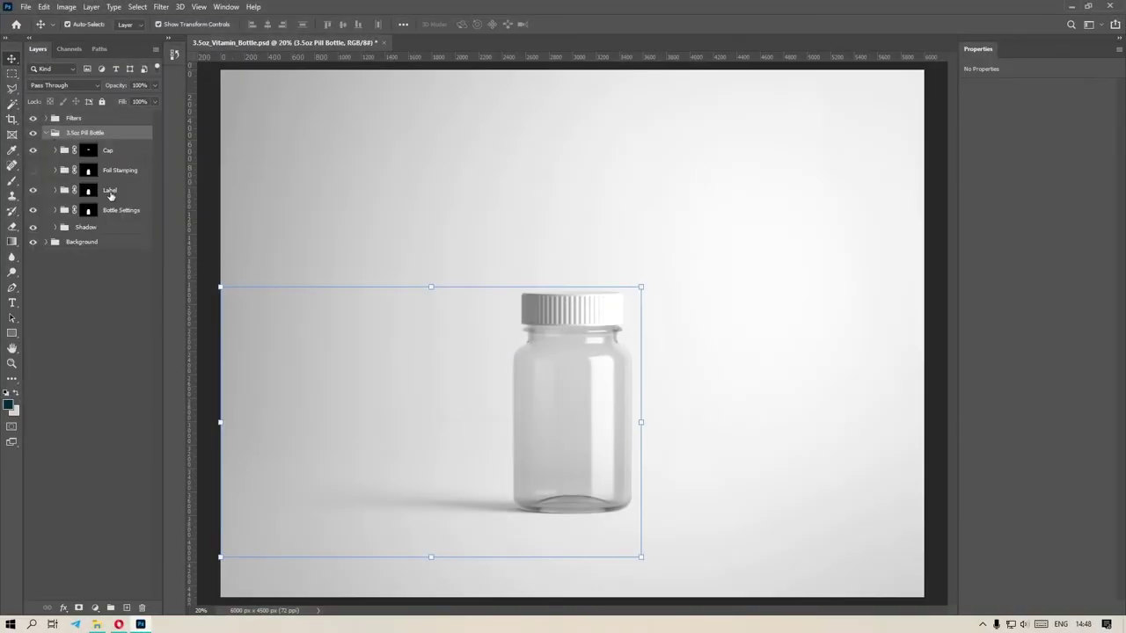
left_click(99, 192)
left_click(55, 191)
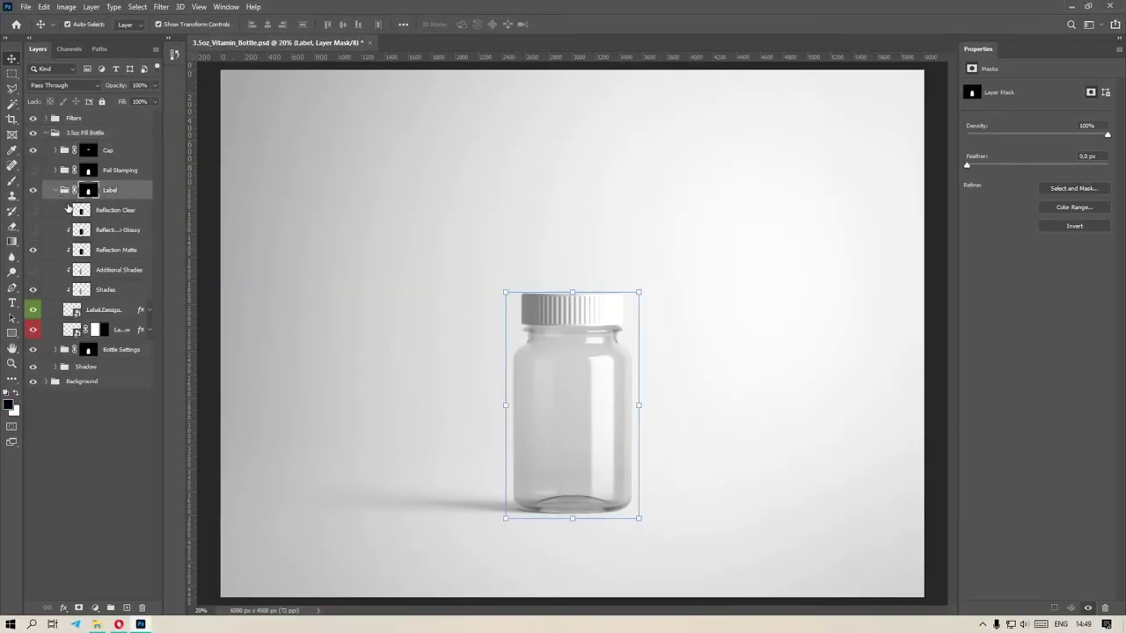
right_click(104, 316)
left_click(141, 248)
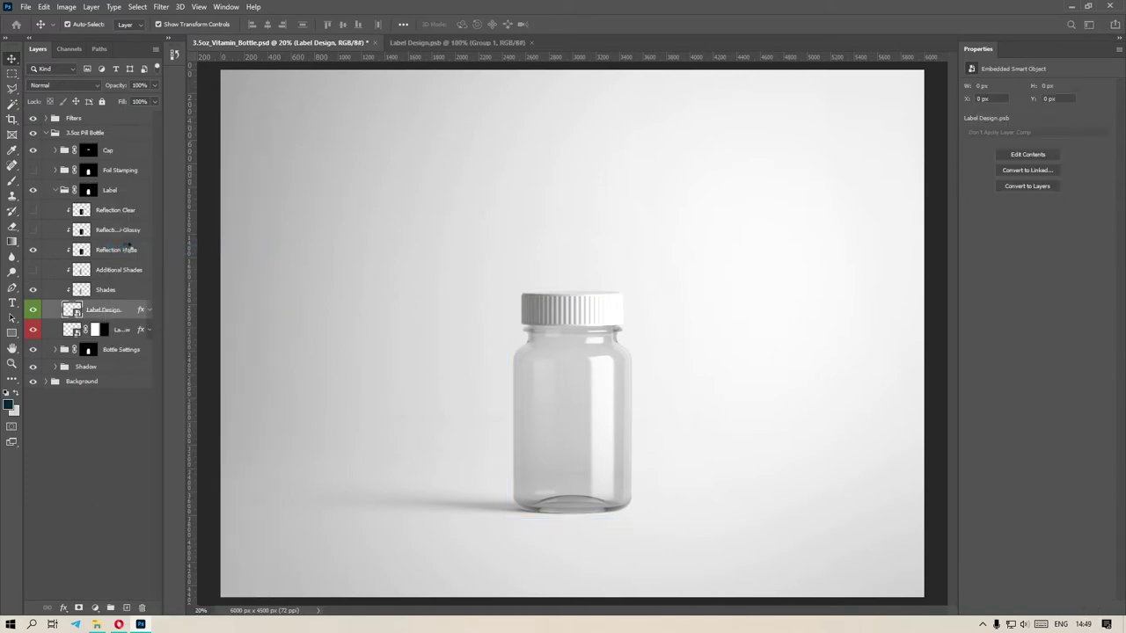
Show Group 2 with the black Vitamin artwork in the label document and save the smart object
left_click(35, 133)
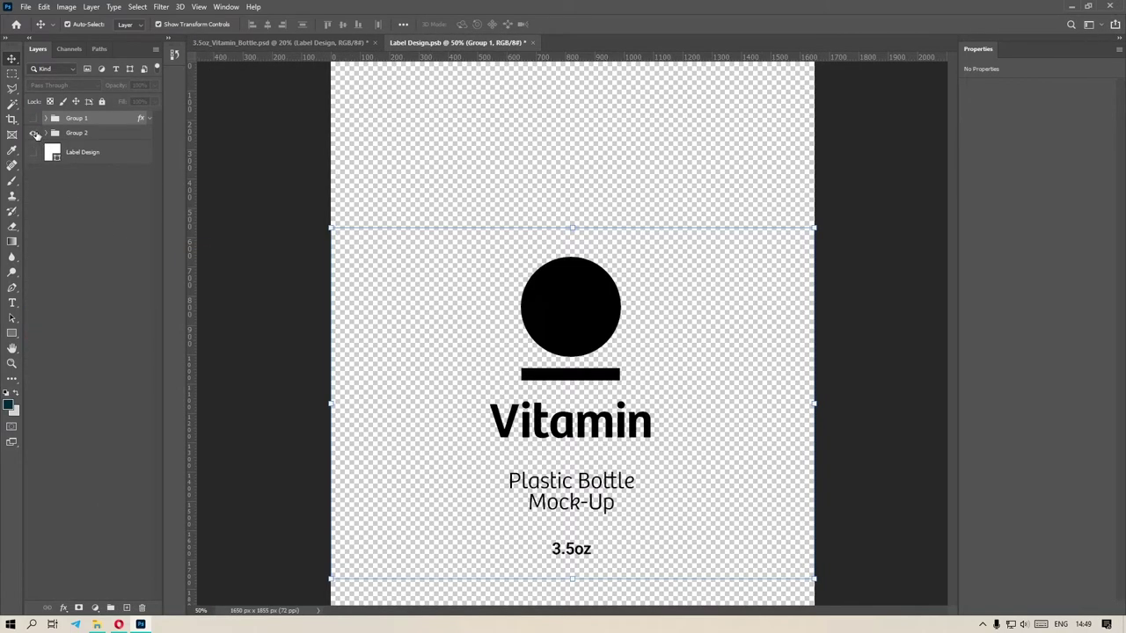
left_click(35, 133)
left_click(35, 133)
left_click(26, 7)
left_click(44, 136)
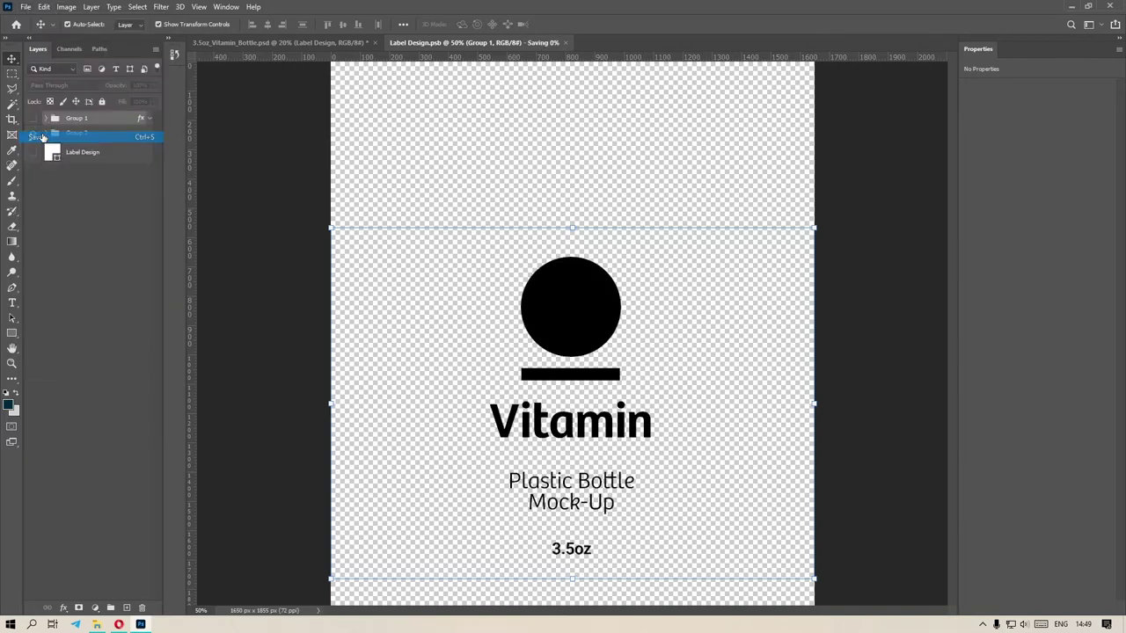
Return to the bottle mock-up, inspect the black Vitamin artwork up close and hide the Cap group
left_click(296, 43)
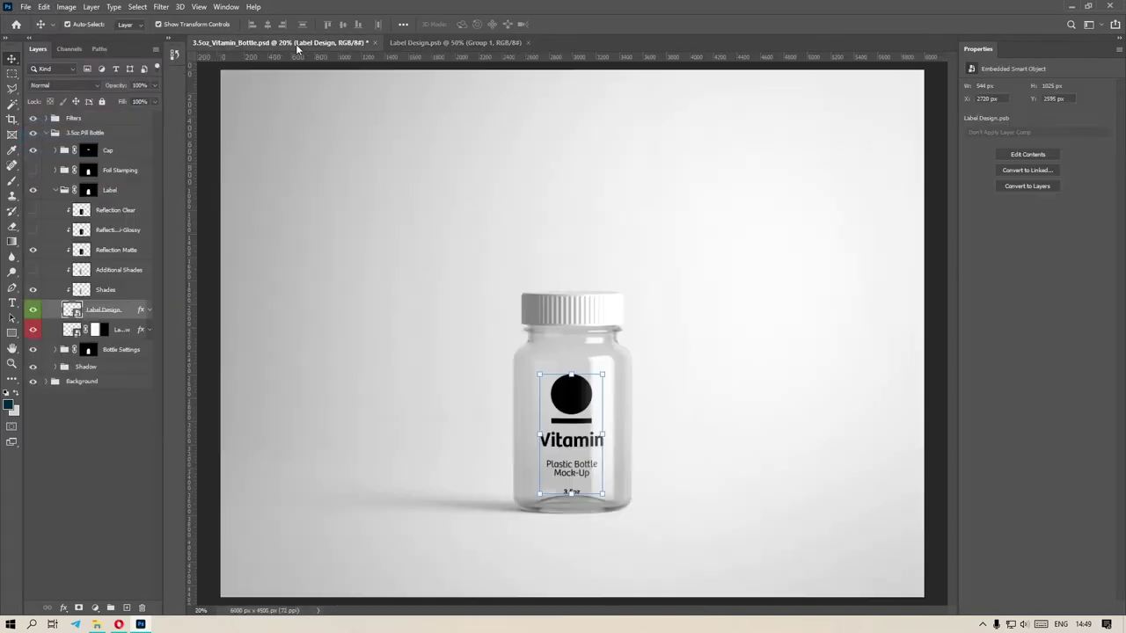
scroll(540, 434, "up", 4)
scroll(545, 198, "down", 5)
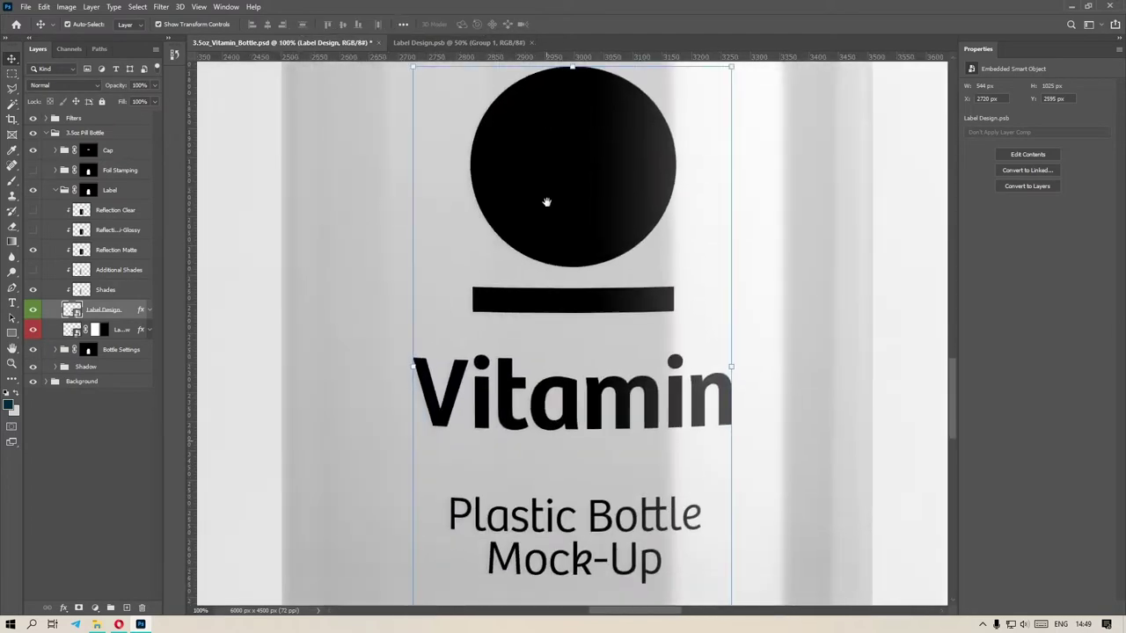
left_click_drag(545, 158, 540, 251)
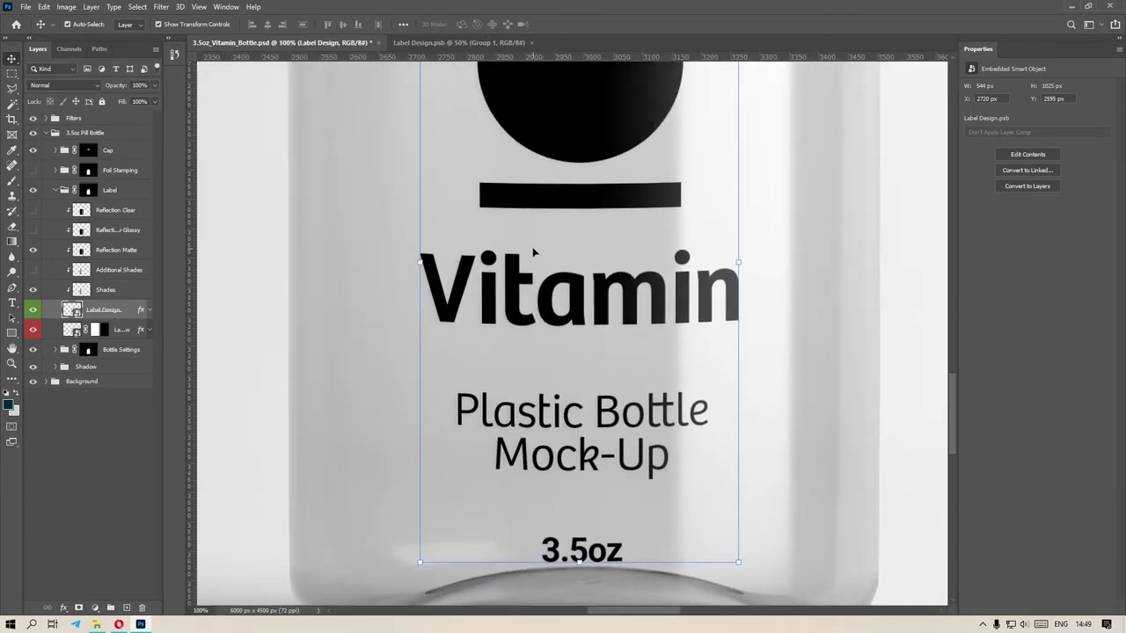
scroll(540, 251, "down", 4)
scroll(562, 220, "up", 1)
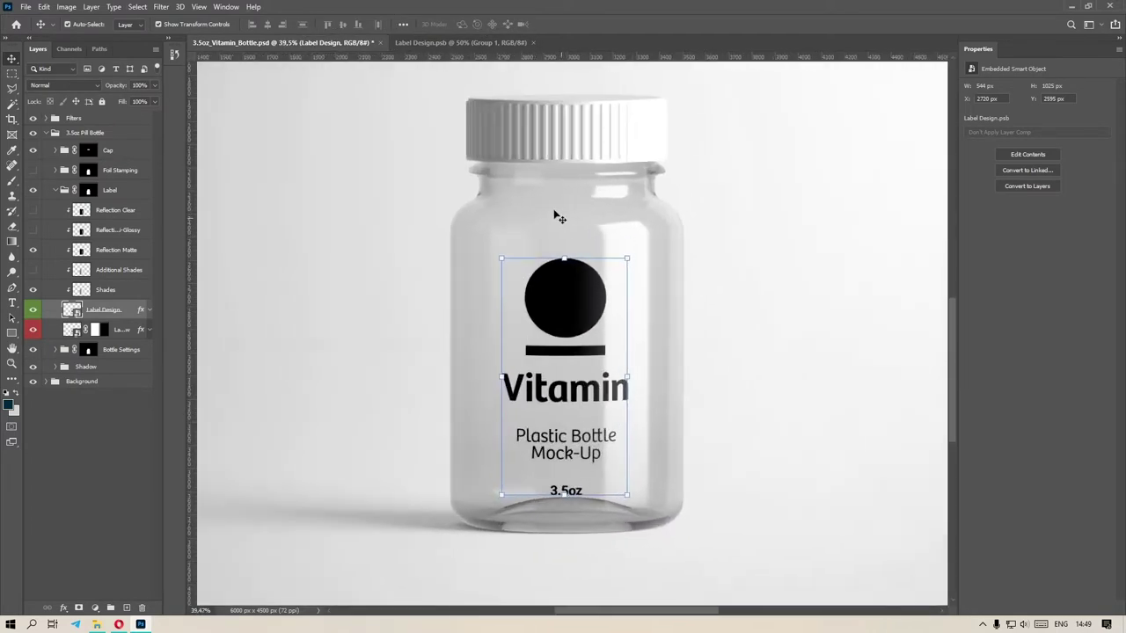
scroll(550, 169, "up", 1)
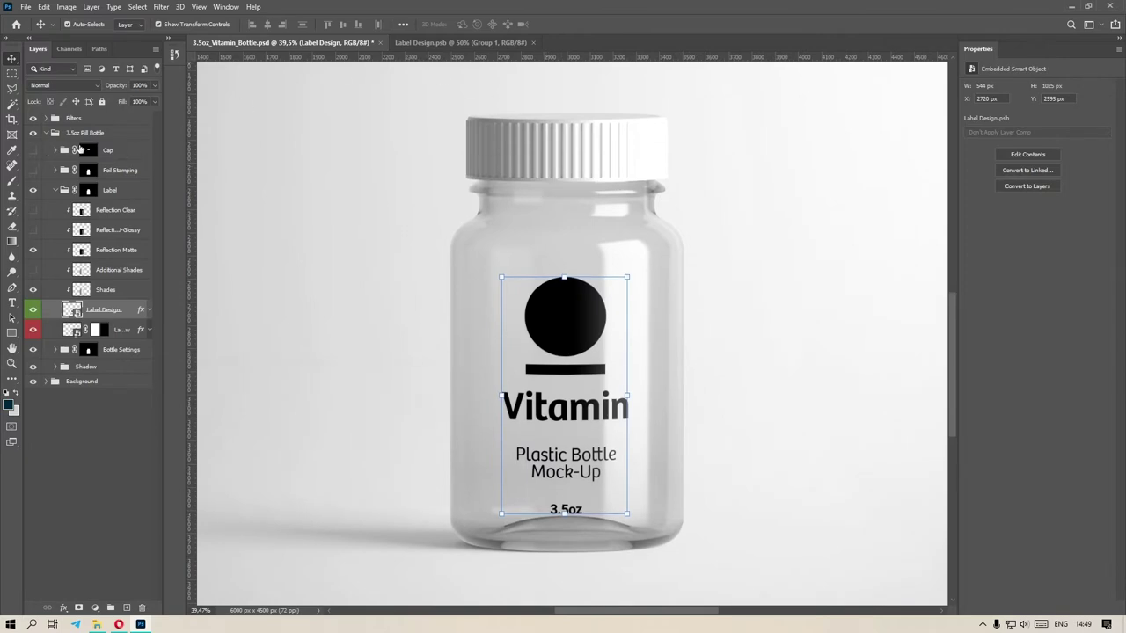
In the label document, switch the artwork from Group 2 to Group 1 and expand Group 1
left_click(462, 42)
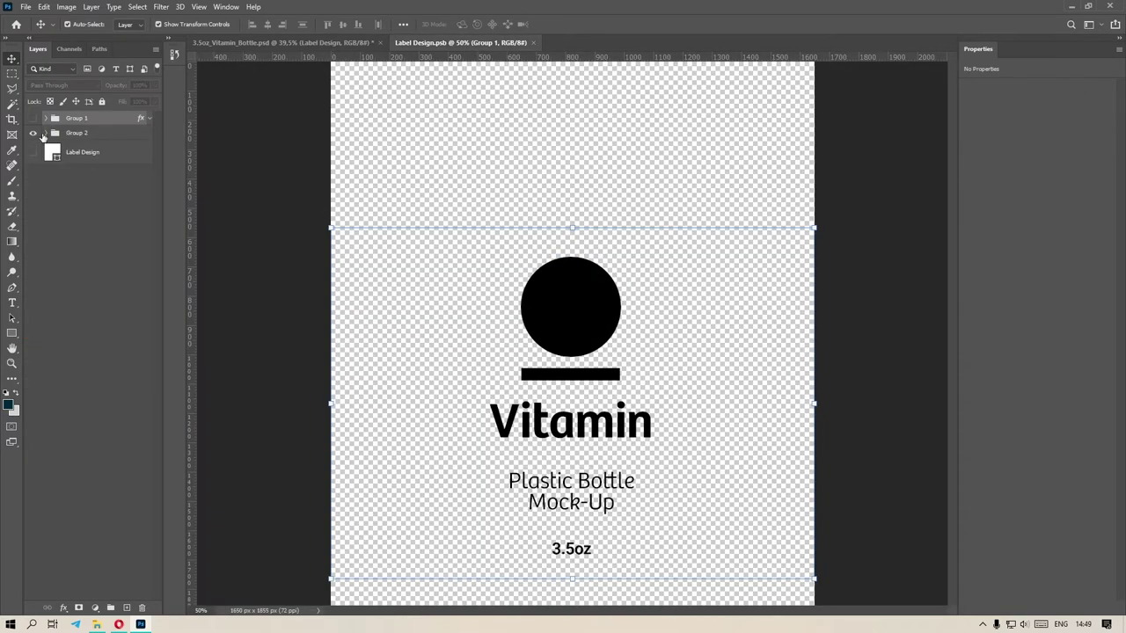
left_click(32, 133)
left_click(33, 117)
left_click(45, 118)
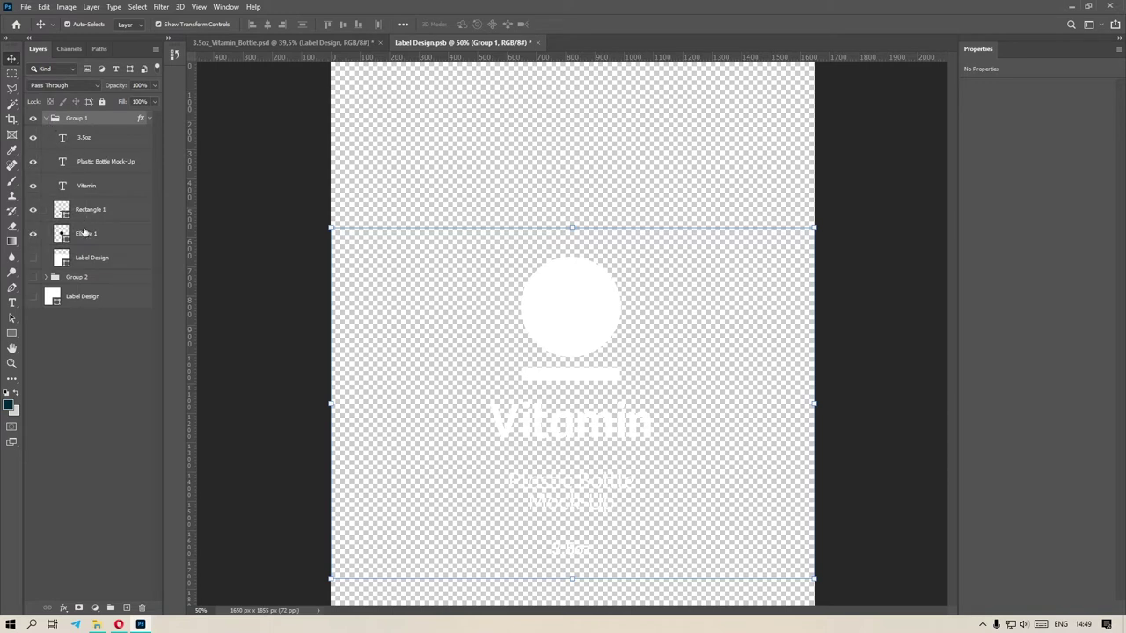
Show Group 1's Label Design rectangle, move it out beneath the group and fill it with black 000000
left_click(32, 257)
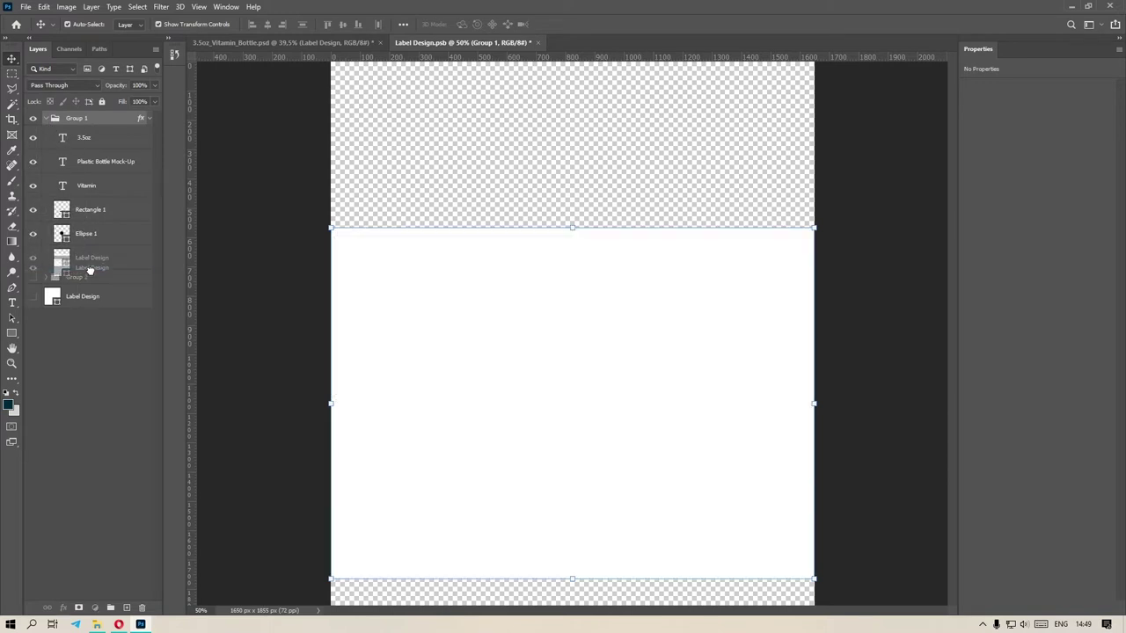
mouse_move(88, 259)
left_mouse_down()
mouse_move(89, 270)
mouse_move(83, 258)
left_mouse_up()
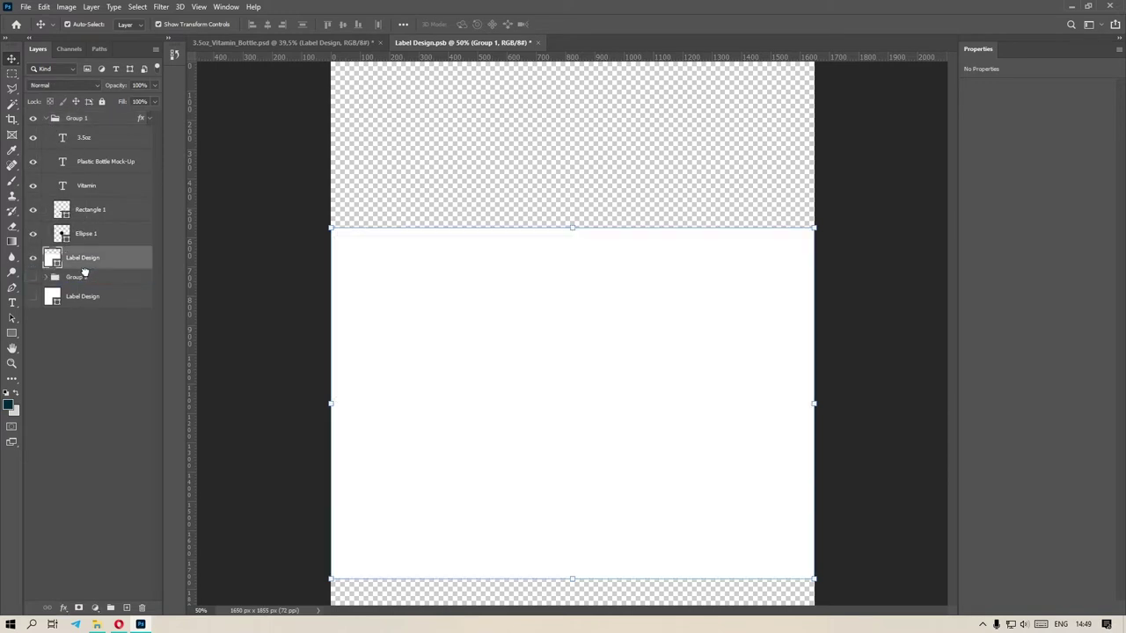
double_click(52, 258)
type("000000")
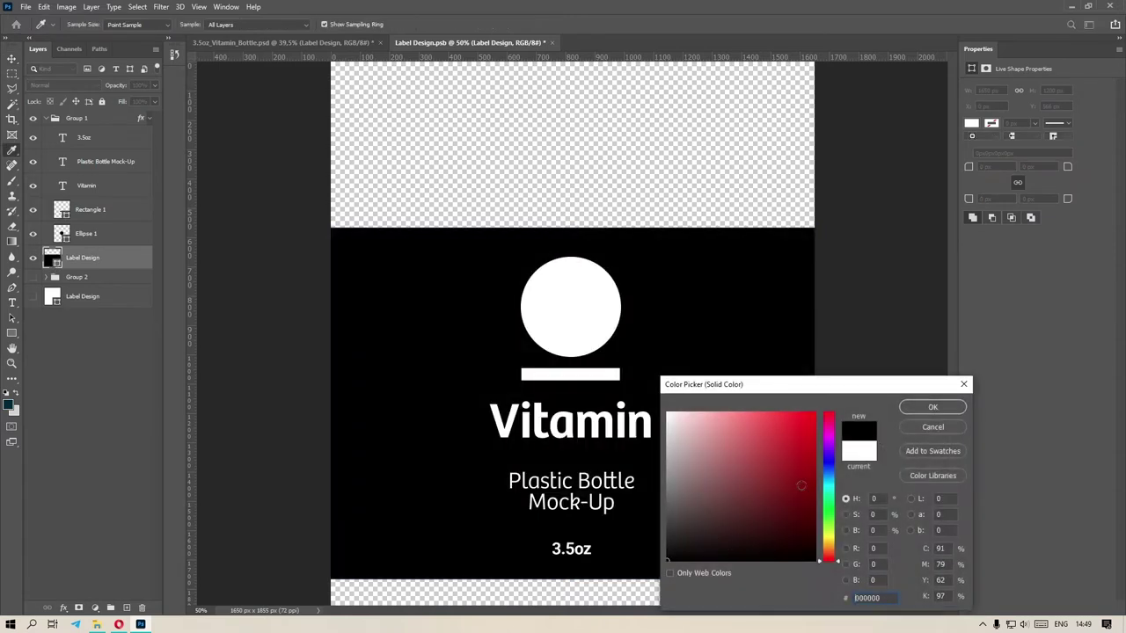
left_click(931, 408)
Save the label document and check the black label on the bottle mock-up with nothing selected
left_click(25, 6)
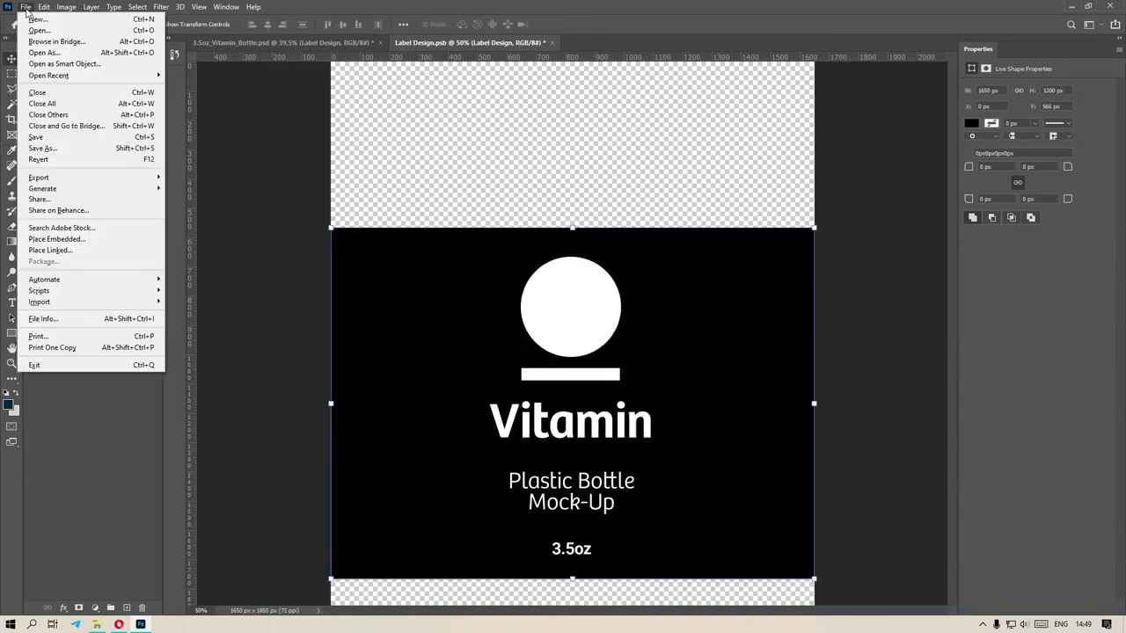
left_click(79, 137)
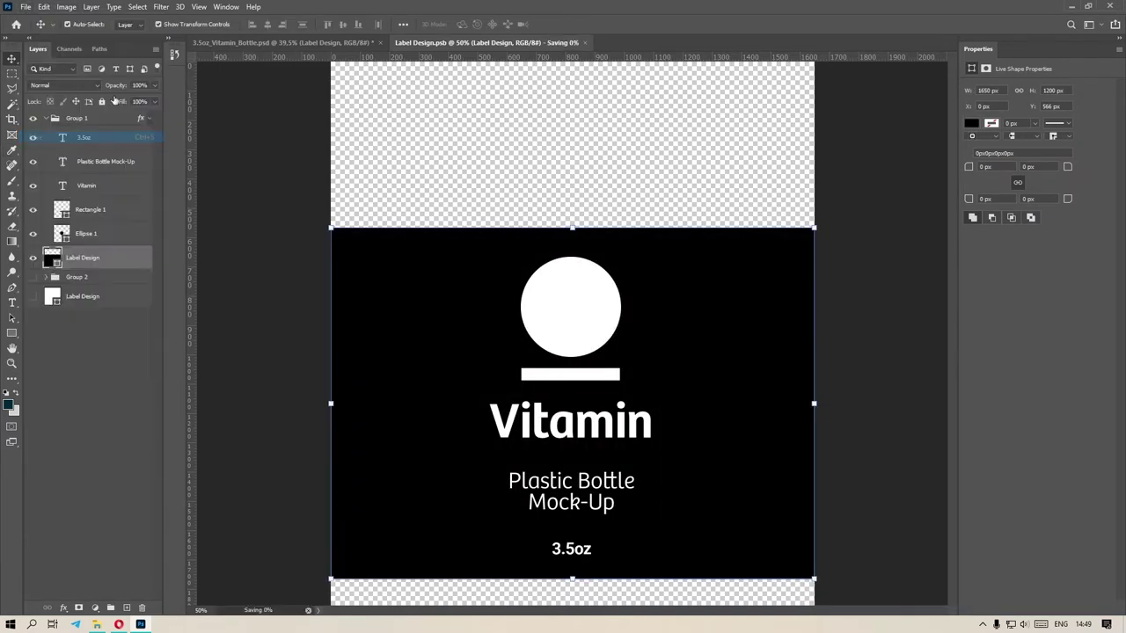
left_click(342, 45)
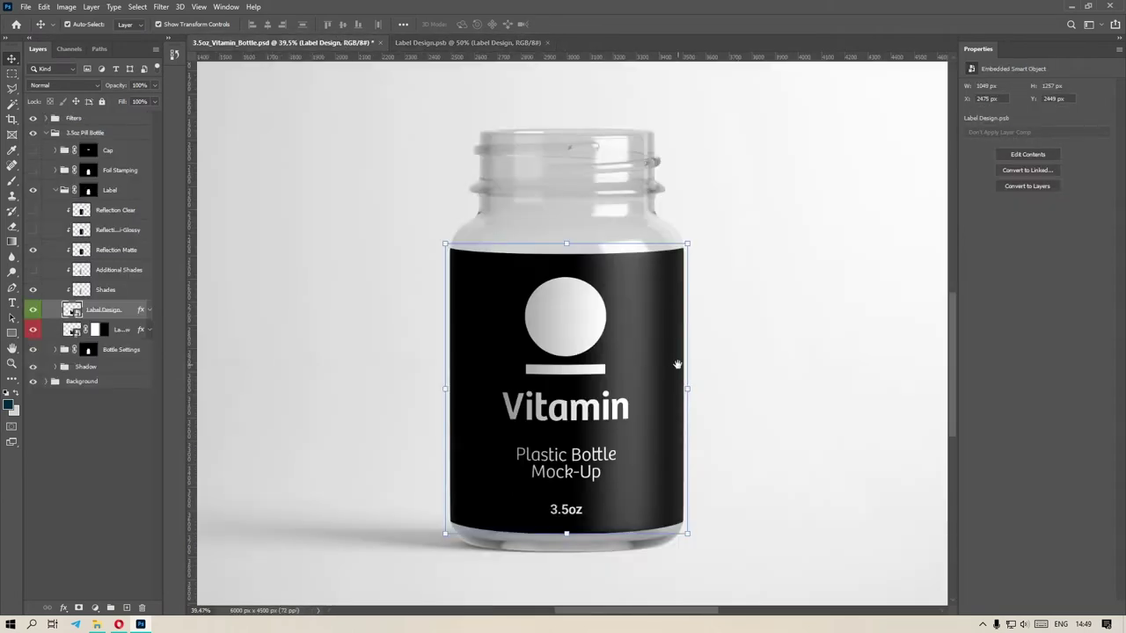
left_click_drag(677, 364, 696, 387)
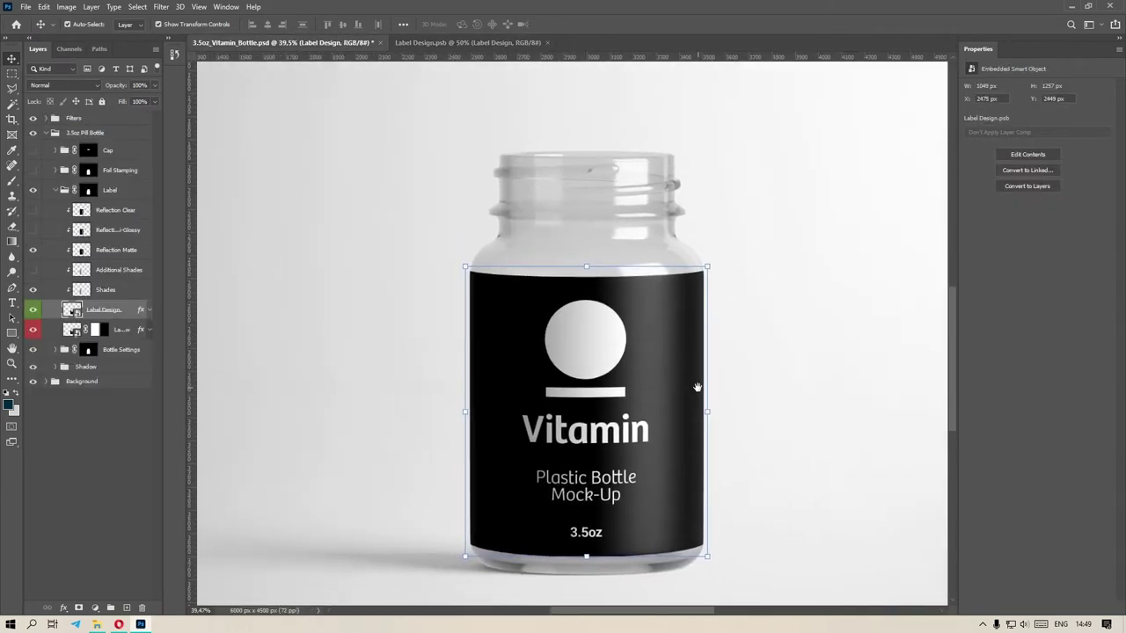
left_click(110, 464)
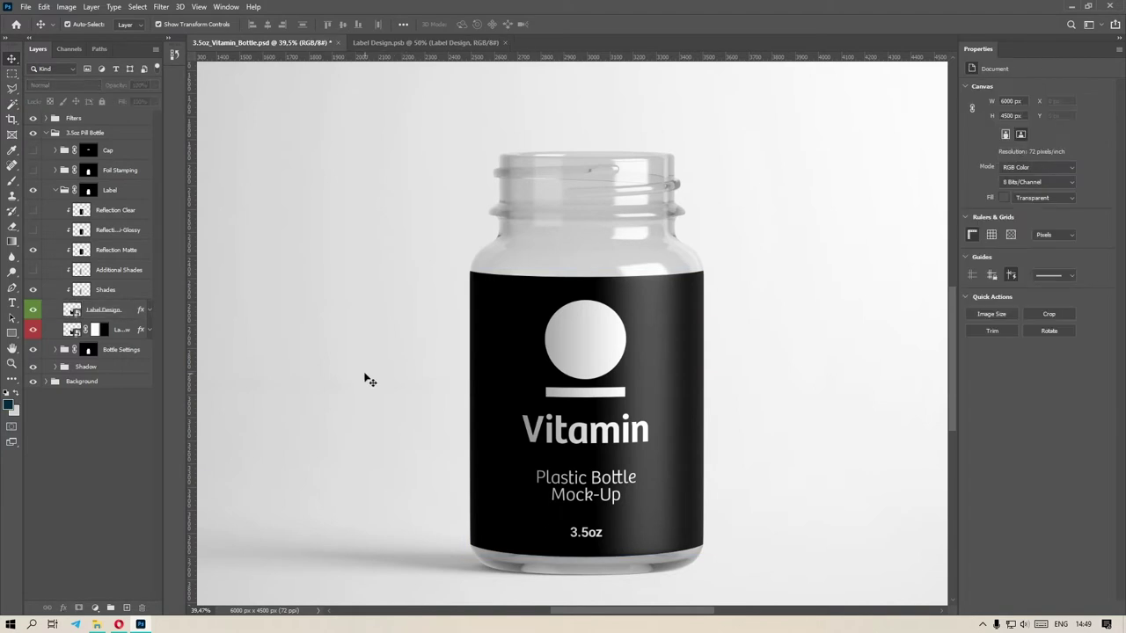
In the label document, stretch the black Label Design rectangle to the full canvas height of 1855 px
left_click(385, 45)
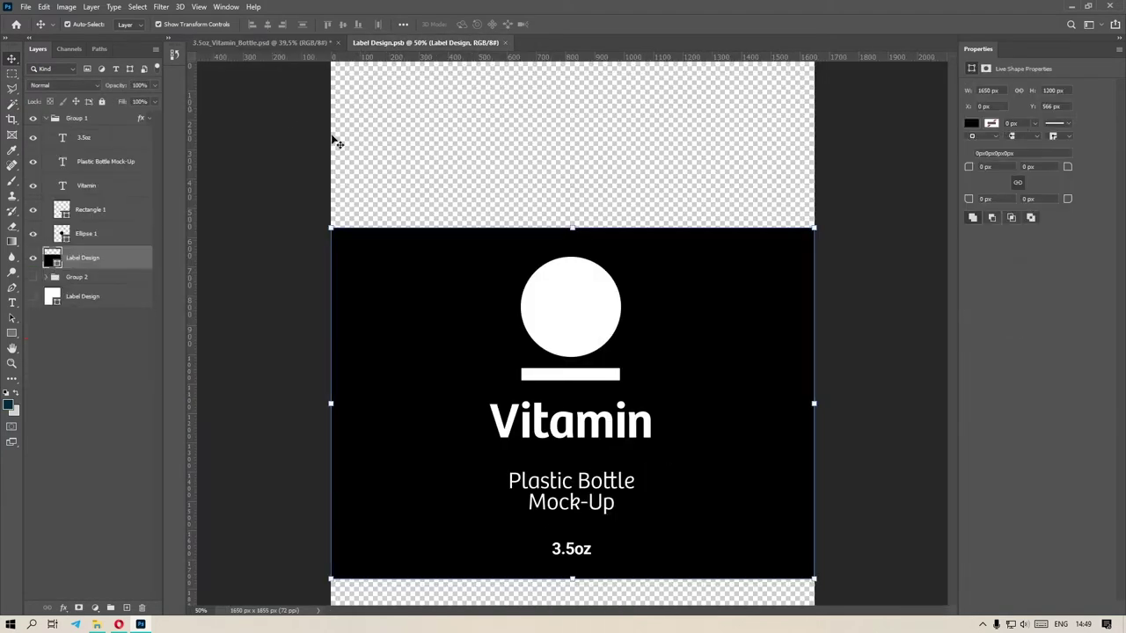
scroll(492, 329, "down", 3)
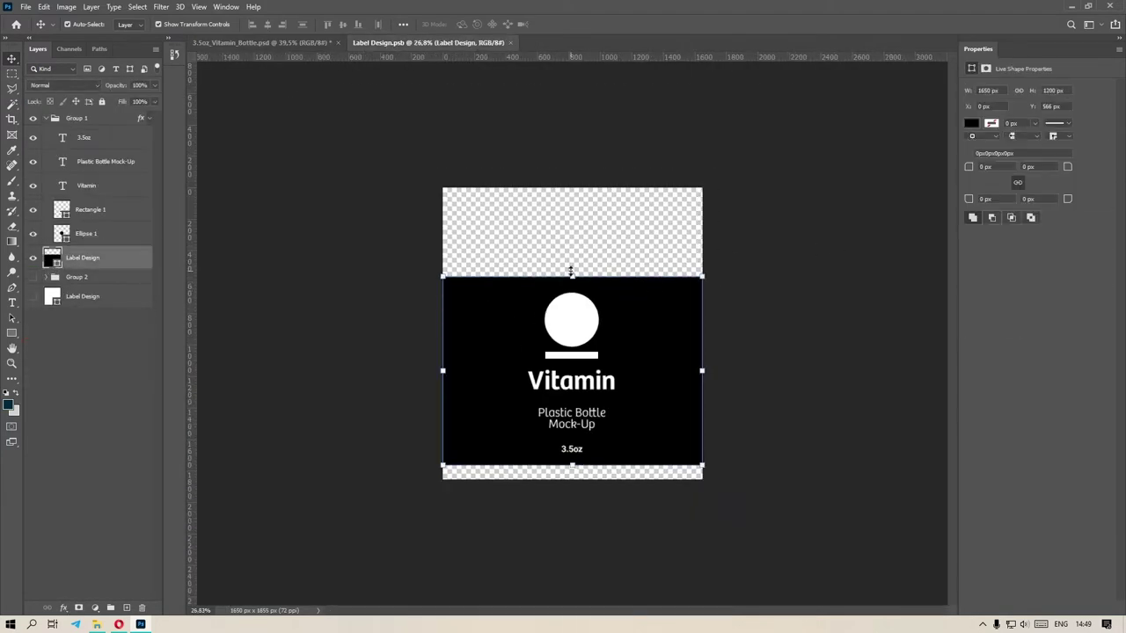
left_click_drag(572, 275, 572, 187)
left_click_drag(572, 463, 572, 480)
key("Return")
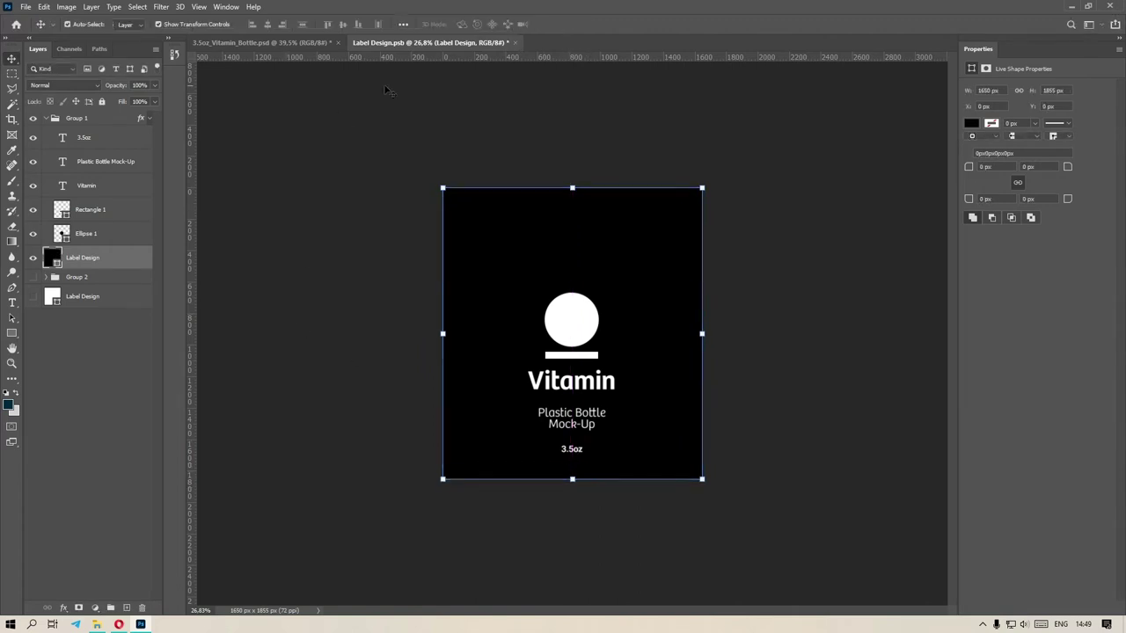
Close the label document with its changes saved and inspect the full-height label on the bottle
left_click(515, 42)
left_click(505, 232)
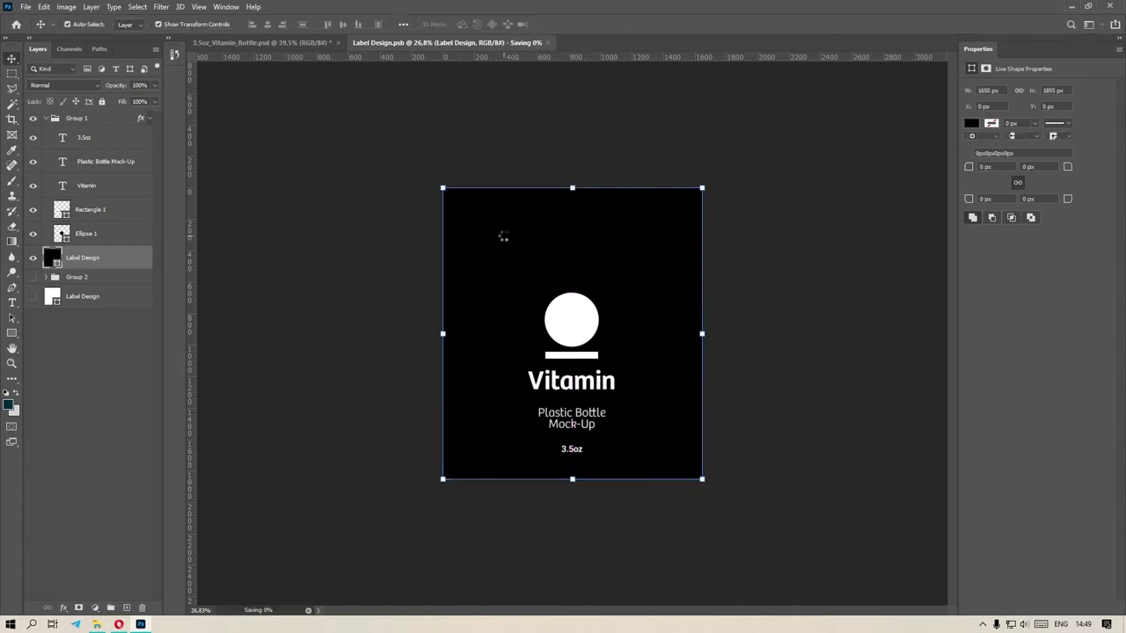
key("ctrl+1")
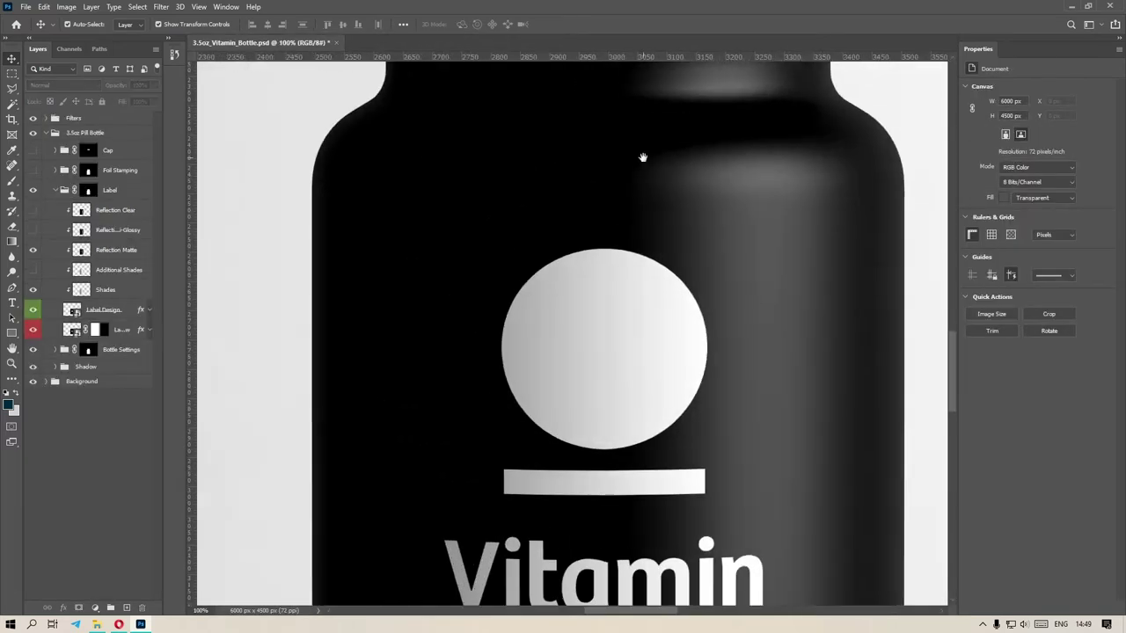
left_click_drag(641, 159, 605, 254)
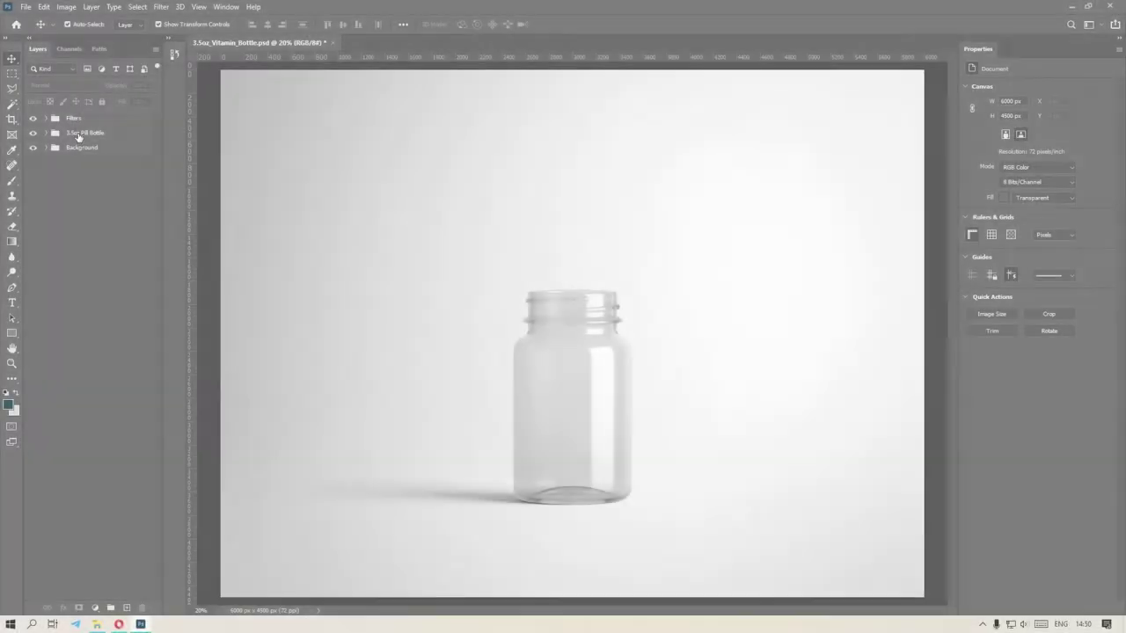
Show the first Pills subgroup within the Pills group of Bottle Settings to fill the empty bottle
left_click(46, 133)
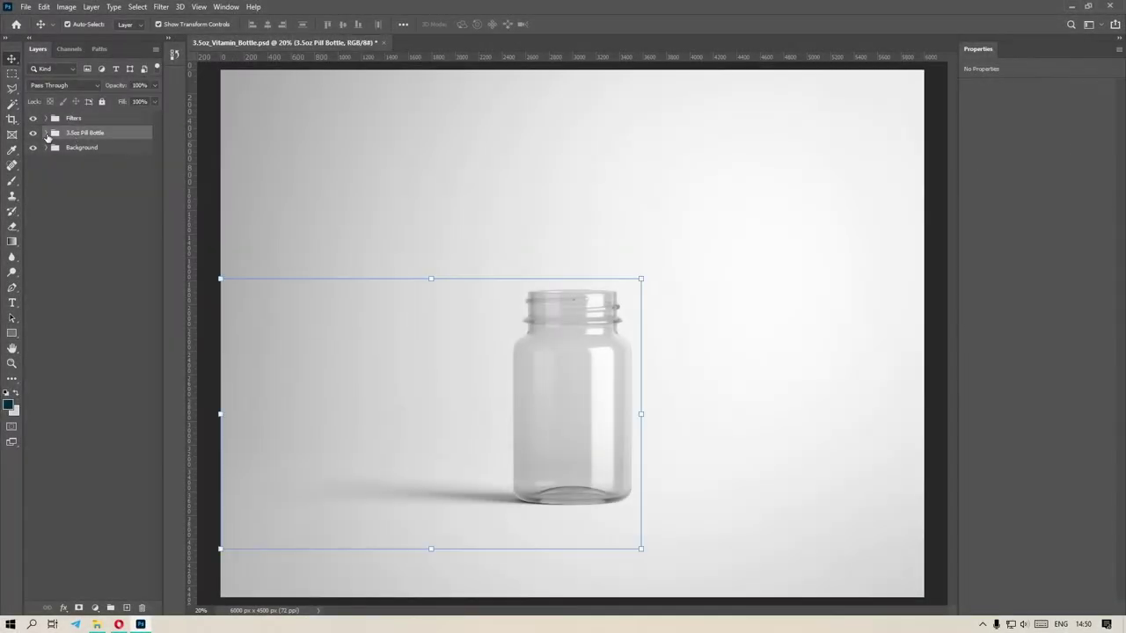
left_click(109, 211)
left_click(55, 211)
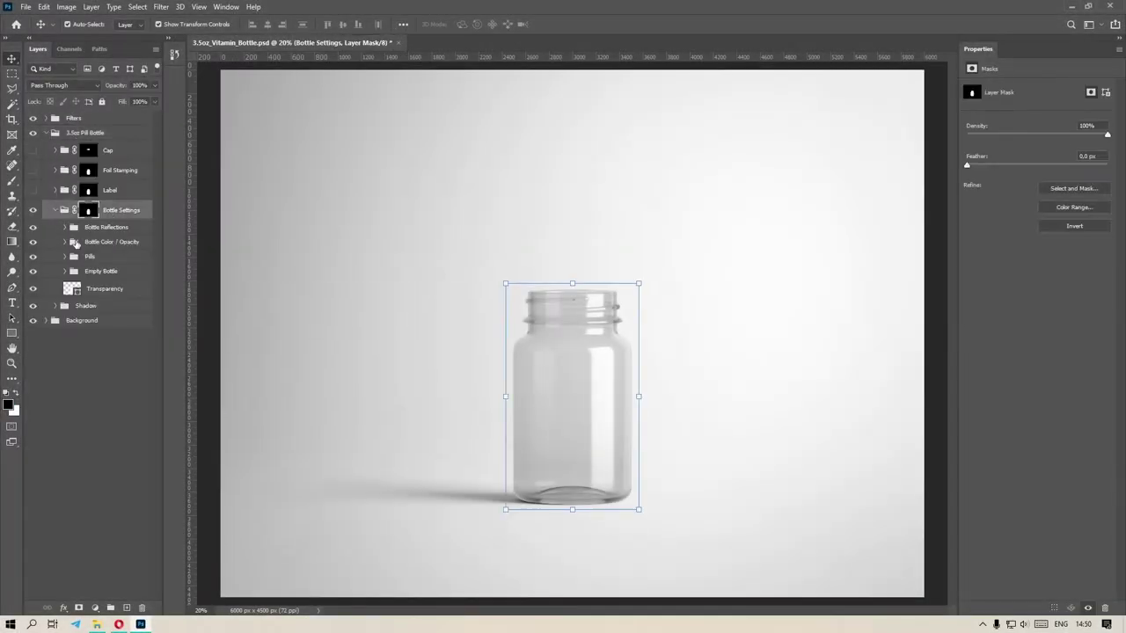
left_click(64, 257)
left_click(64, 257)
left_click(116, 272)
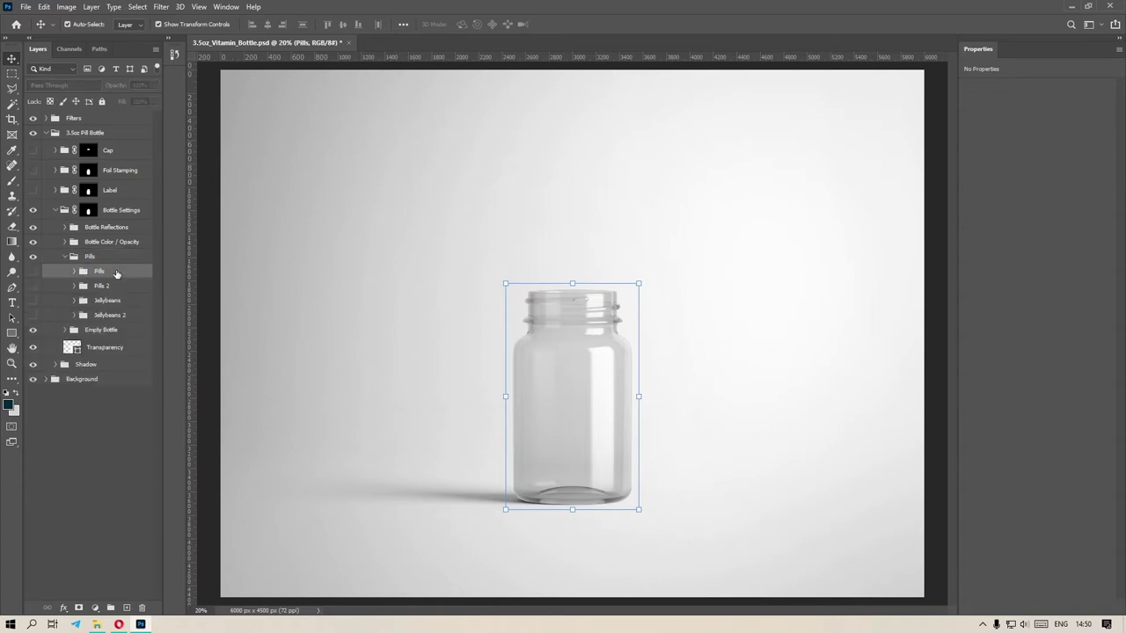
left_click(33, 271)
Examine the pills inside the bottle at full size and expand the Pills subgroup's layers
key("ctrl+1")
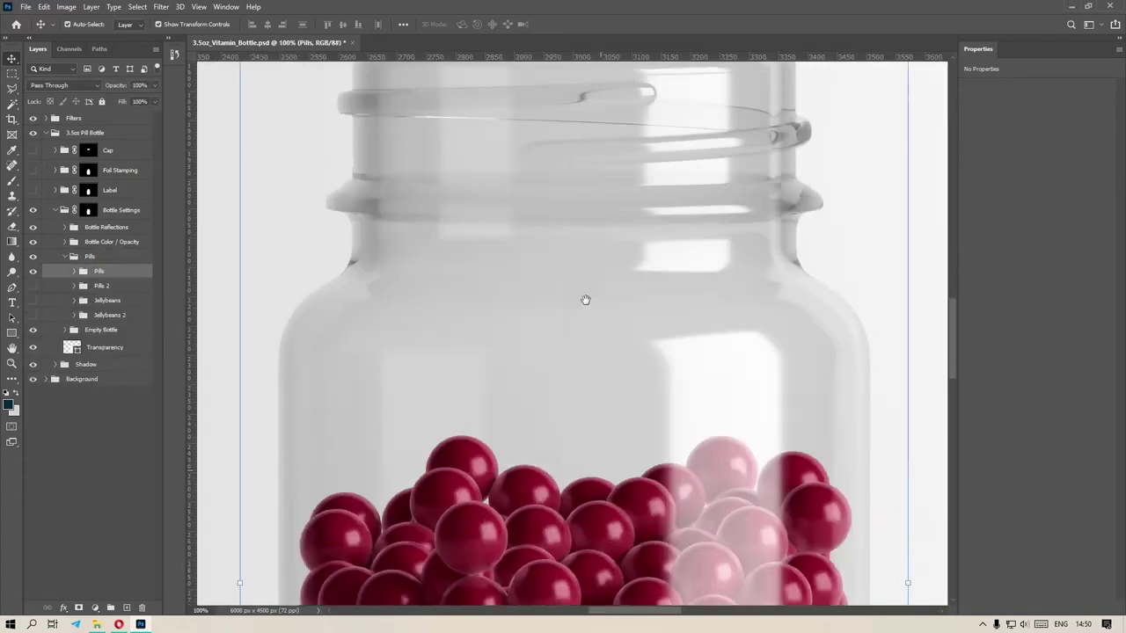
scroll(574, 261, "down", 5)
scroll(573, 261, "up", 5)
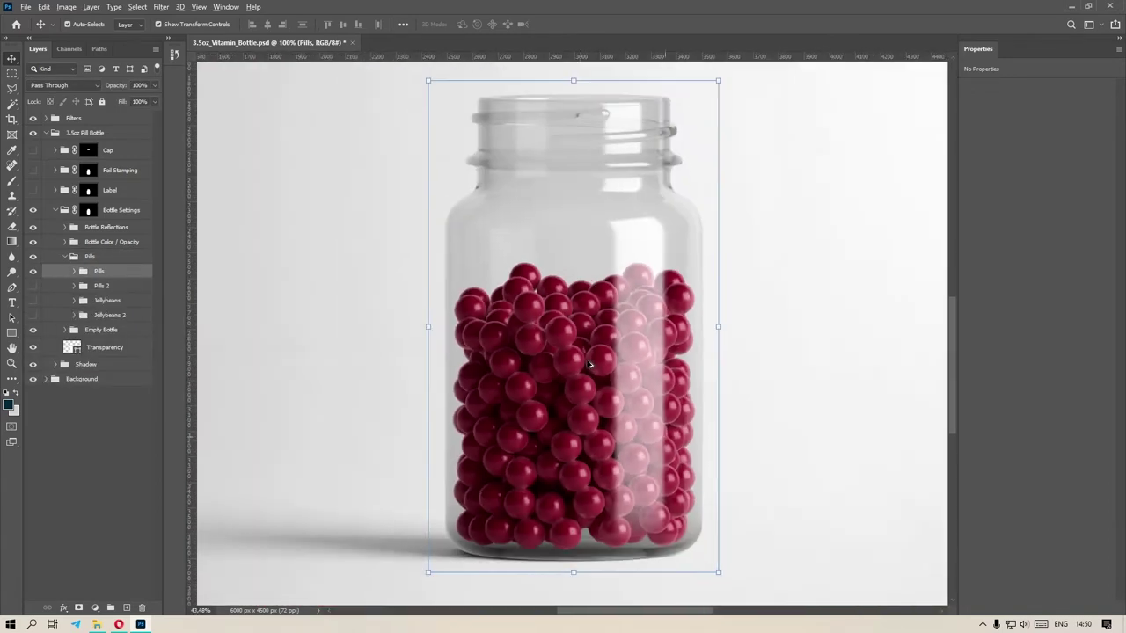
left_click(74, 271)
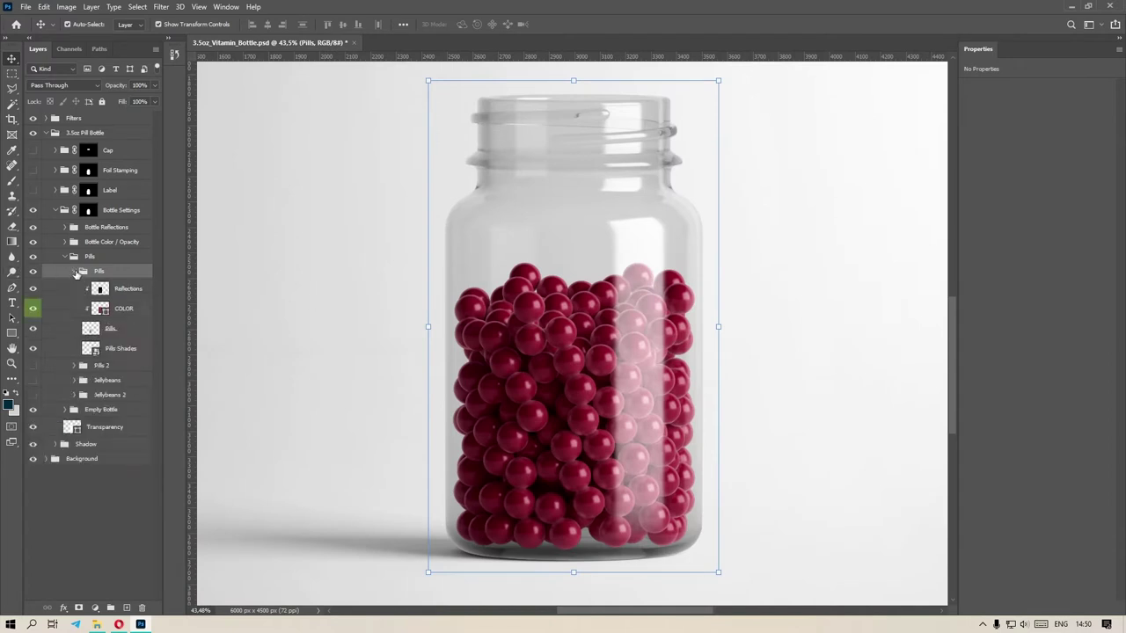
Try recolouring the round pills through their COLOR layer with a golden orange such as #de9303, and cancel the colour change
double_click(101, 309)
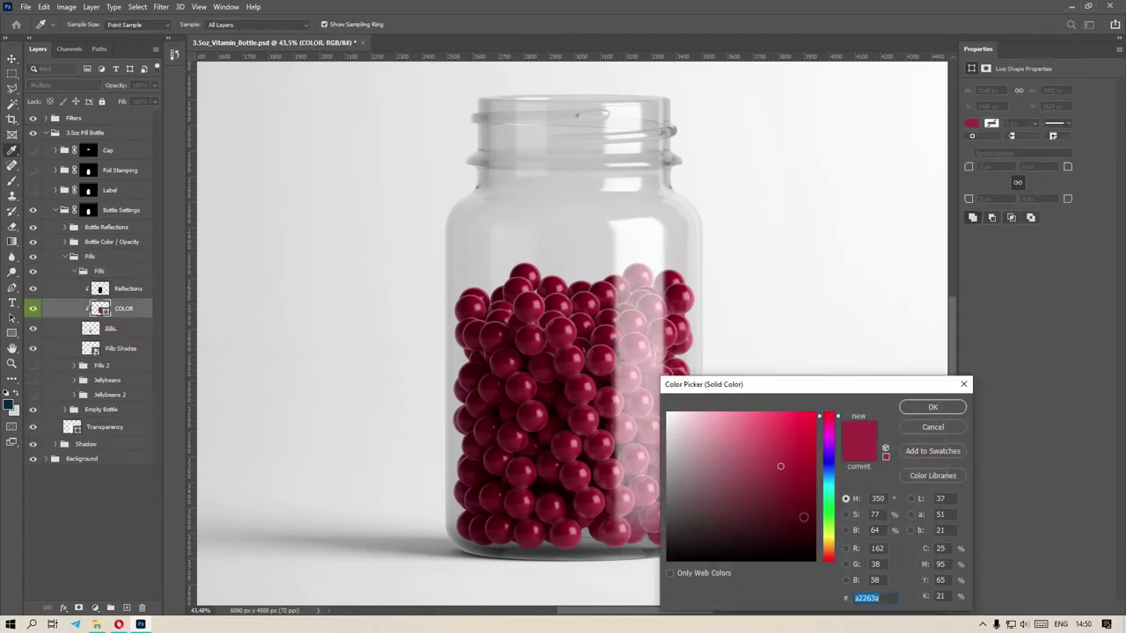
left_click_drag(833, 532, 832, 546)
left_click(816, 451)
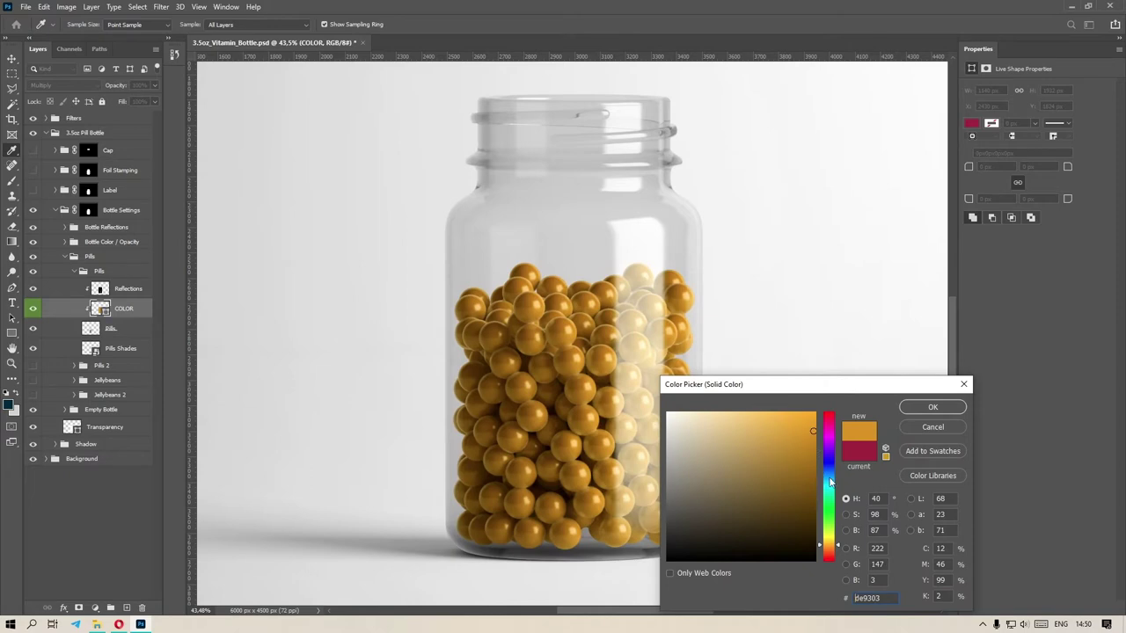
left_click_drag(830, 481, 835, 527)
left_click(963, 384)
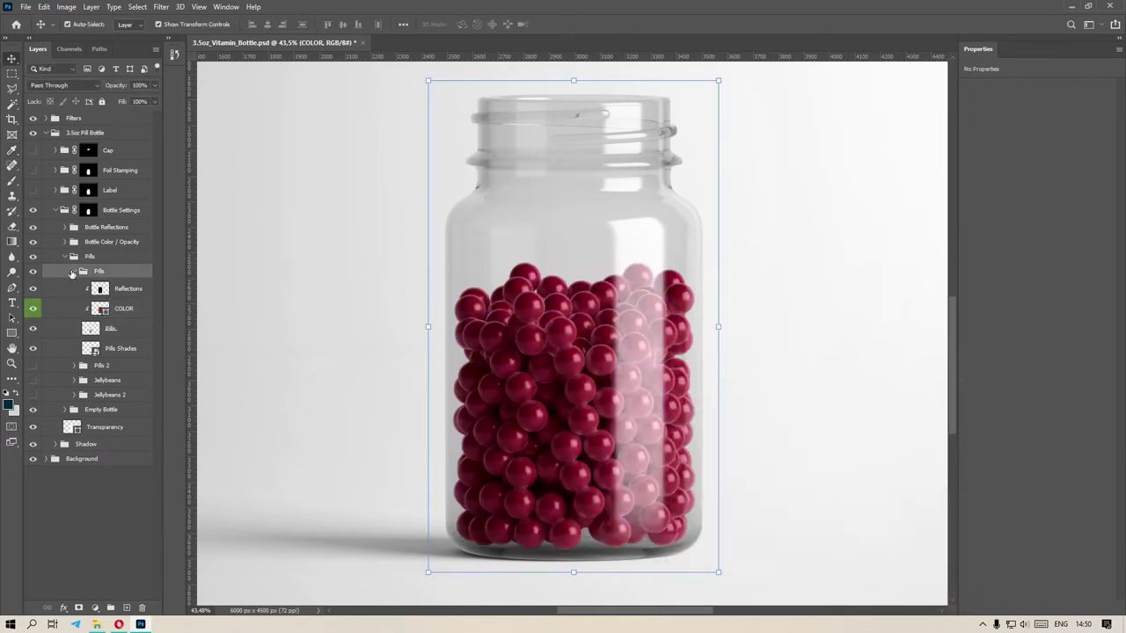
Hide the first Pills subgroup, show Pills 2 to fill the bottle with two-tone capsules, and expand its layers
left_click(73, 272)
left_click(32, 272)
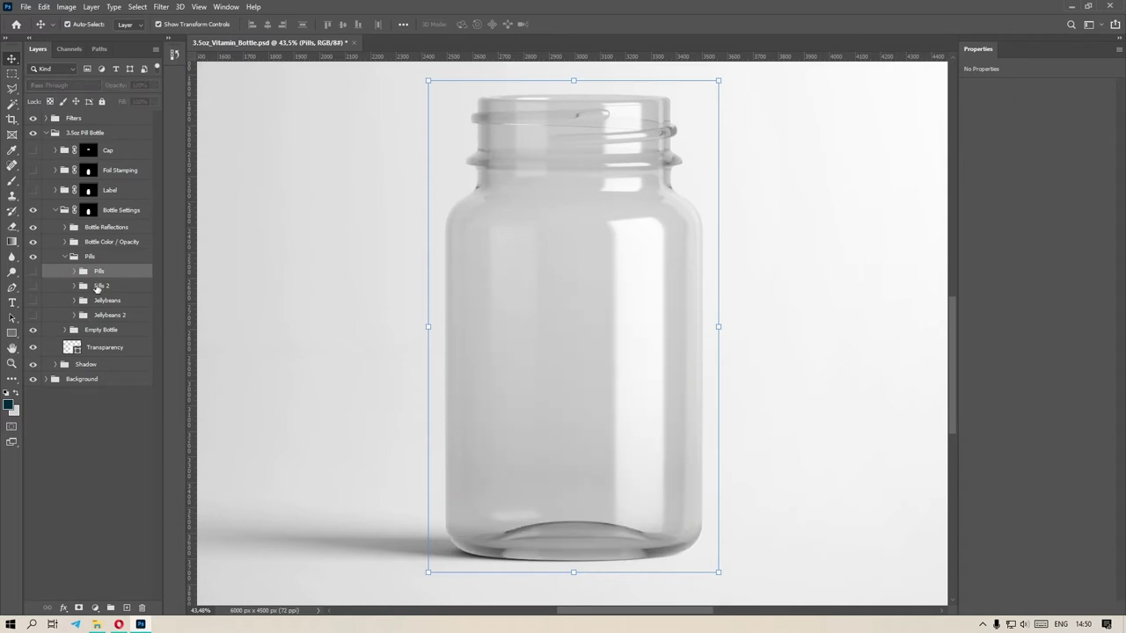
left_click(97, 286)
left_click(32, 286)
left_click(73, 286)
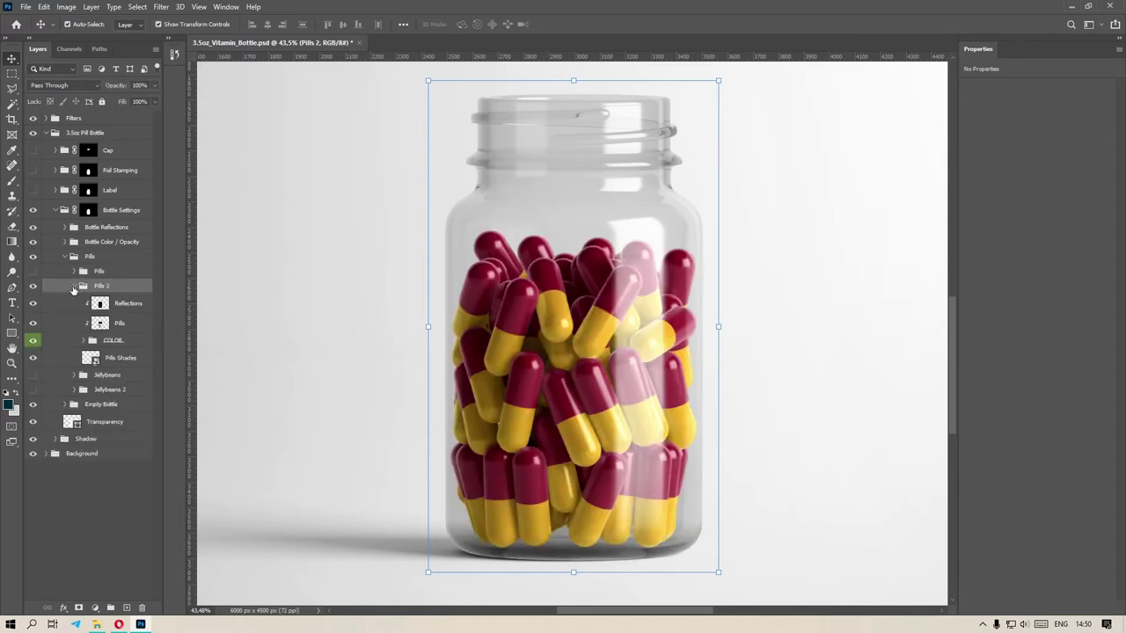
Try other colours for the capsules' maroon halves in the COLOR group of Pills 2, and cancel the change
left_click(85, 343)
double_click(99, 359)
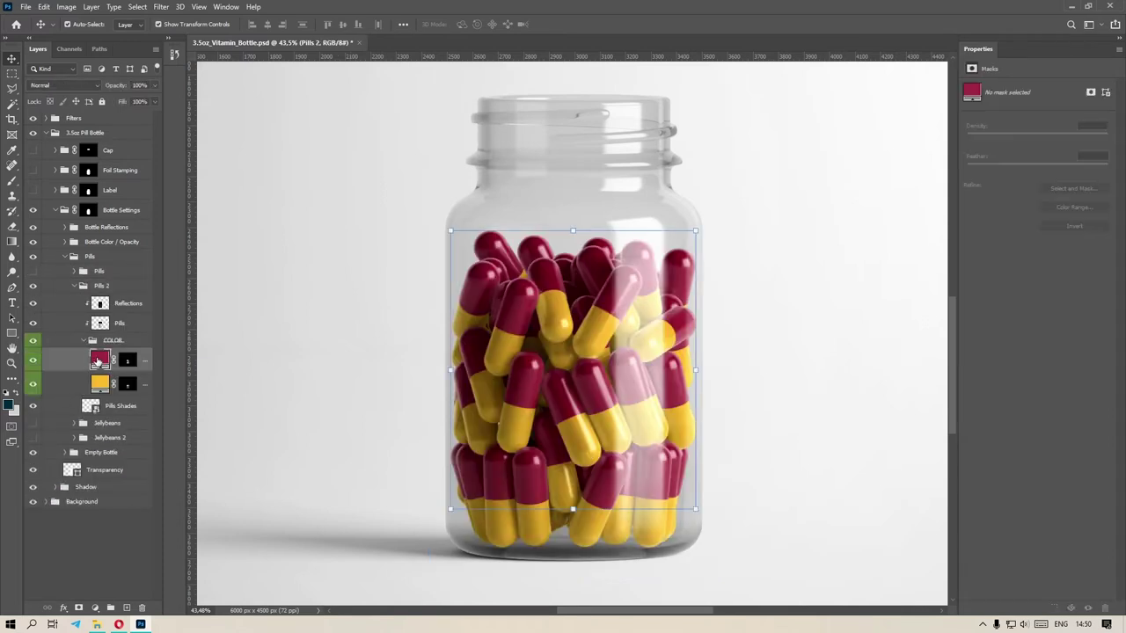
left_click(766, 439)
mouse_move(766, 438)
left_mouse_down()
mouse_move(704, 427)
mouse_move(775, 454)
left_mouse_up()
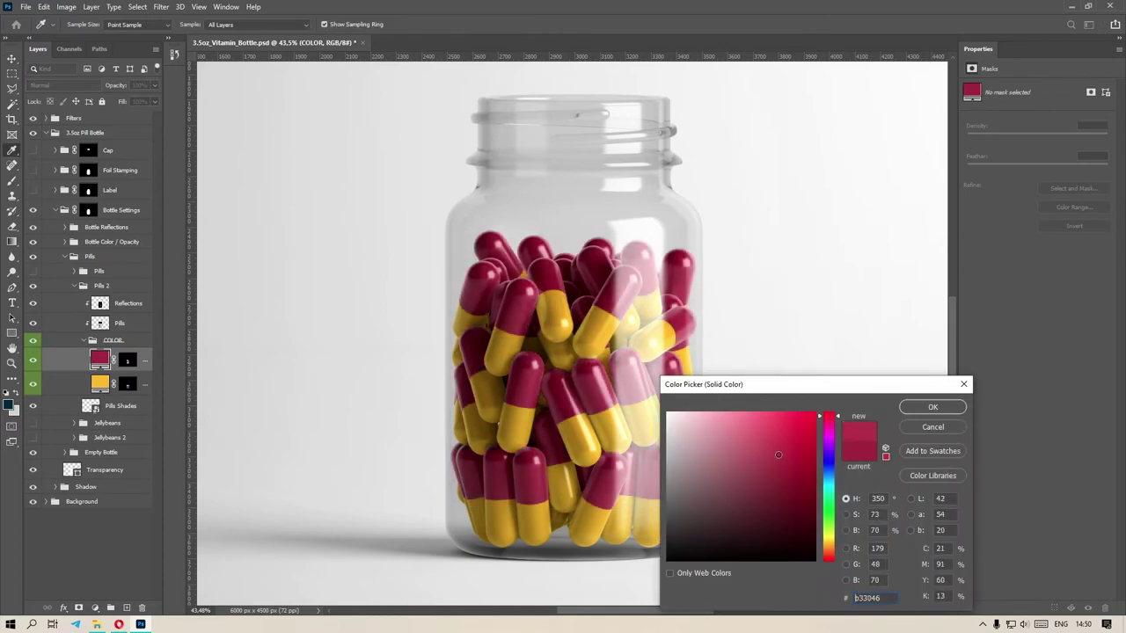
left_click_drag(829, 417, 833, 552)
left_click(964, 385)
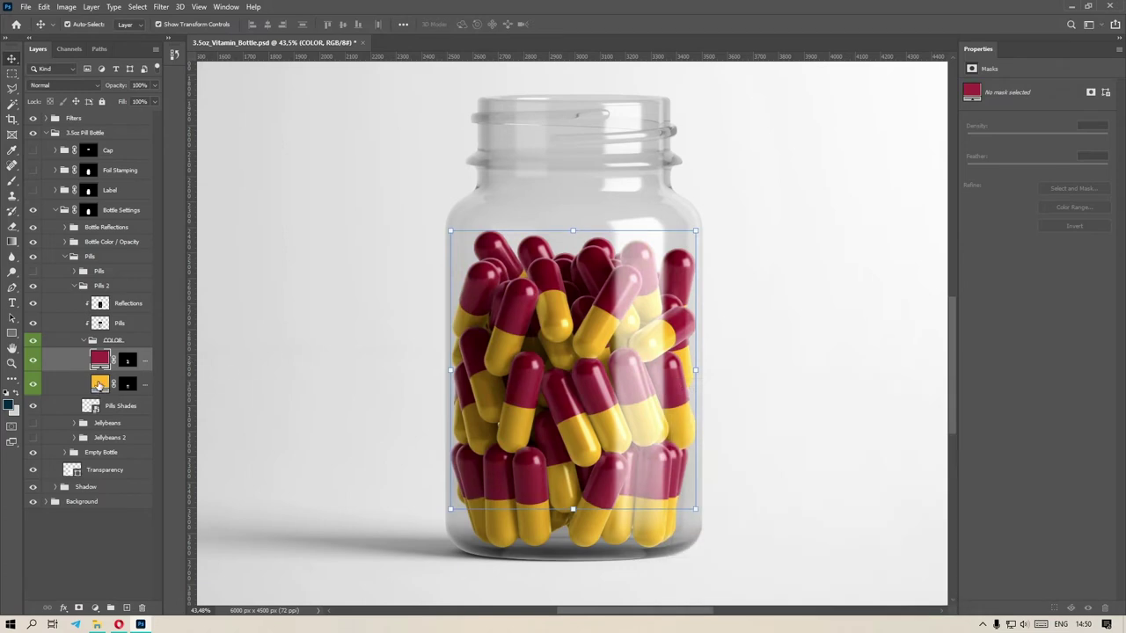
Try recolouring the capsules' yellow halves to white (#ffffff) in the COLOR group, and cancel the change
double_click(100, 383)
left_click_drag(828, 459, 828, 552)
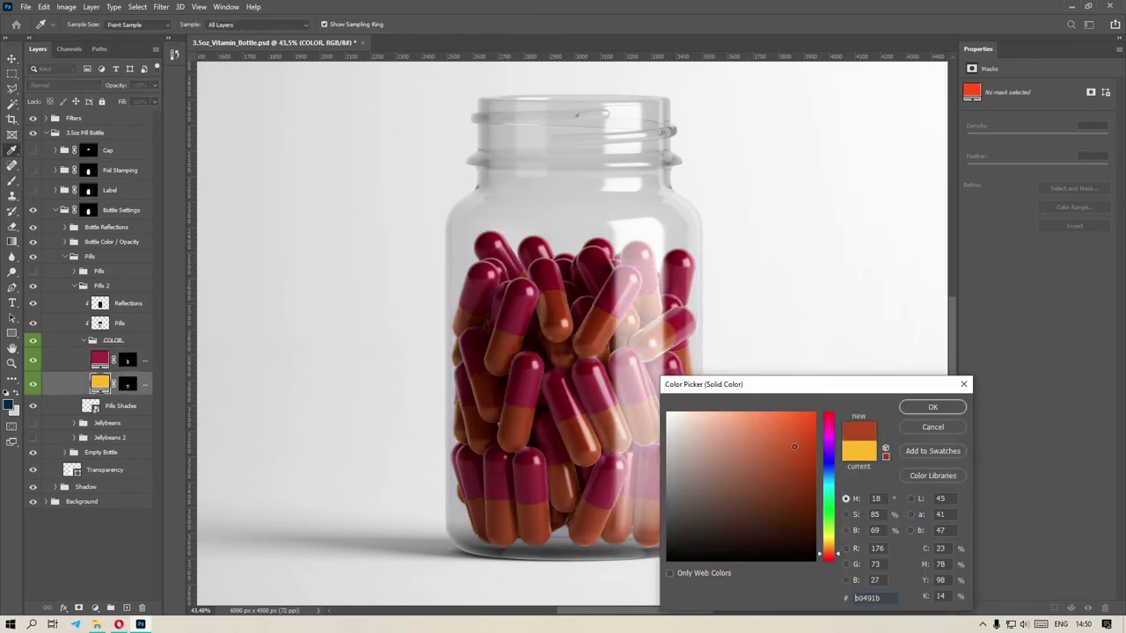
left_click(829, 413)
left_click_drag(809, 413, 642, 410)
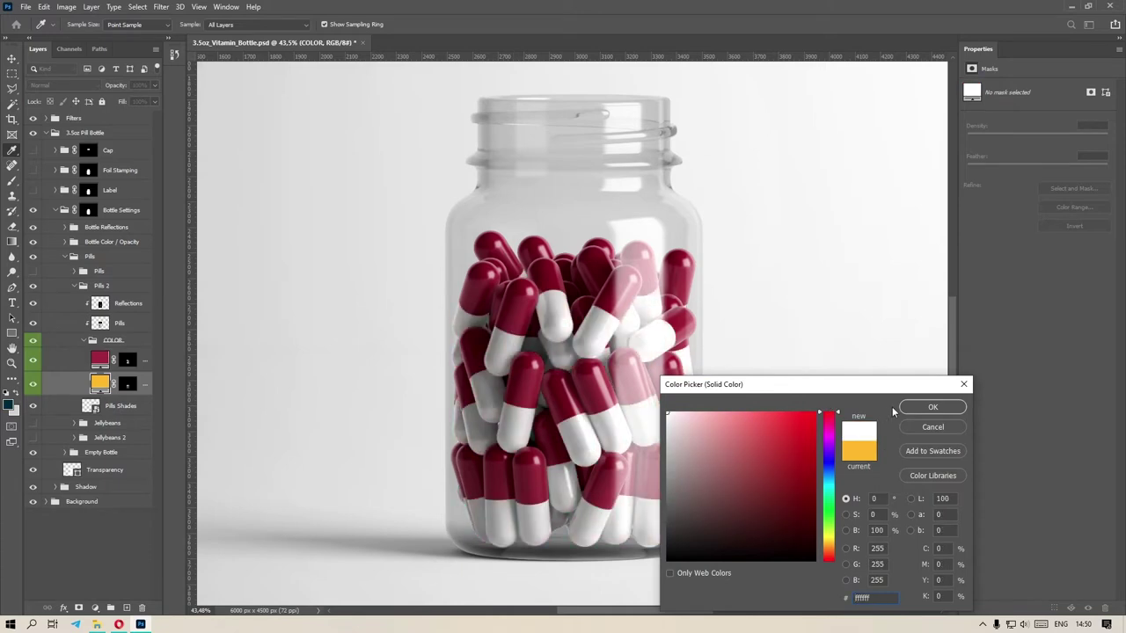
left_click(964, 385)
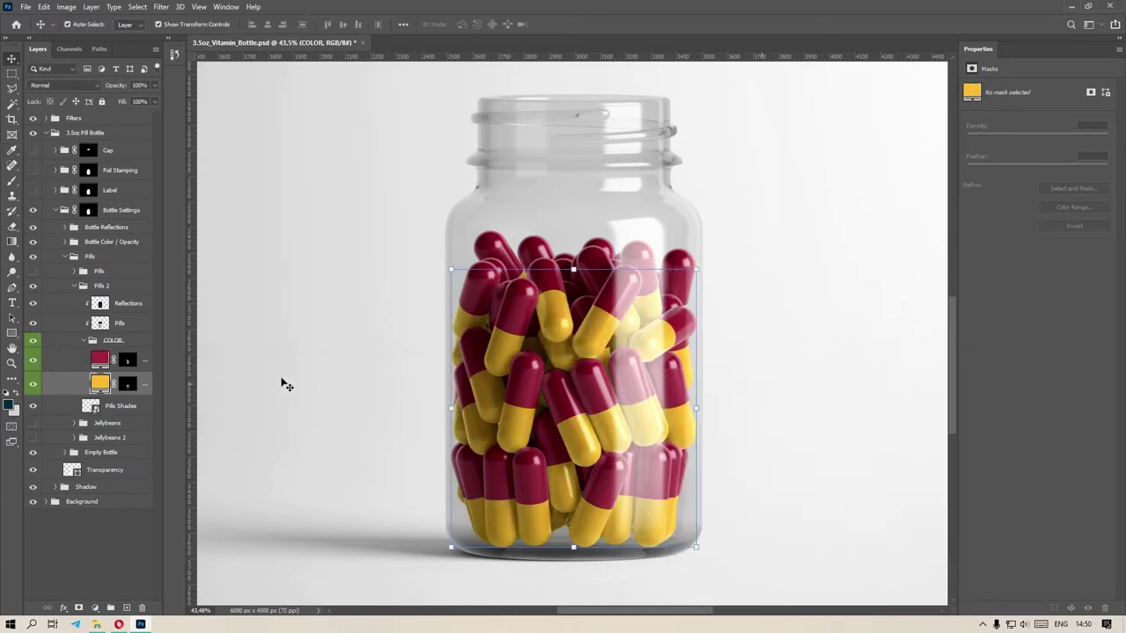
Collapse and hide the Pills 2 subgroup and show the Jellybeans subgroup inside the bottle
left_click(85, 340)
left_click(75, 288)
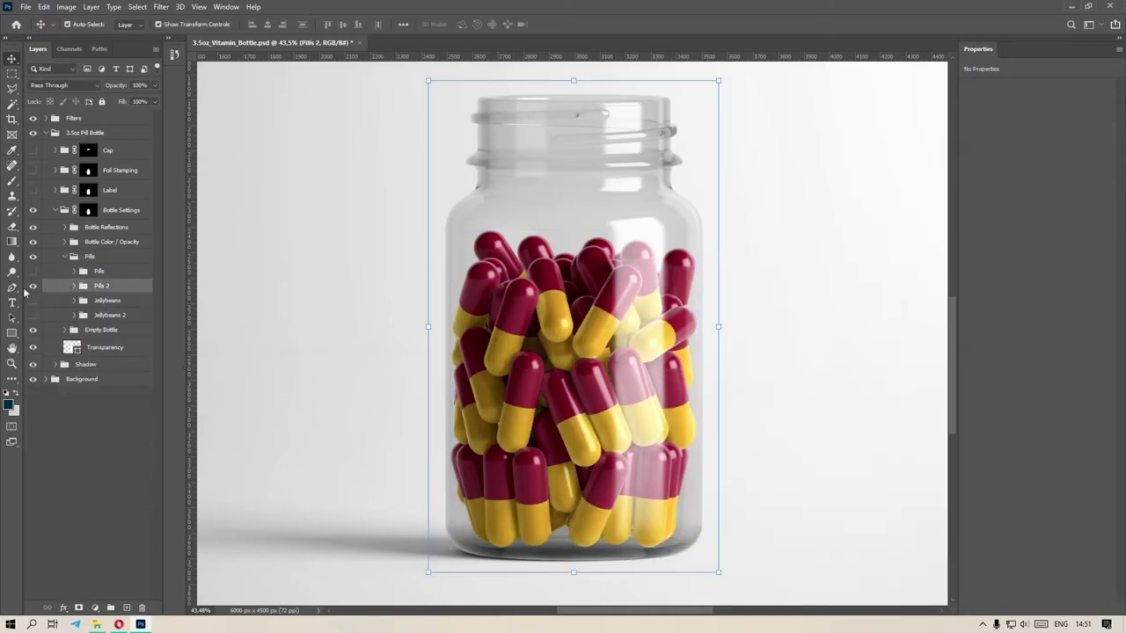
left_click(33, 286)
left_click(101, 301)
left_click(33, 301)
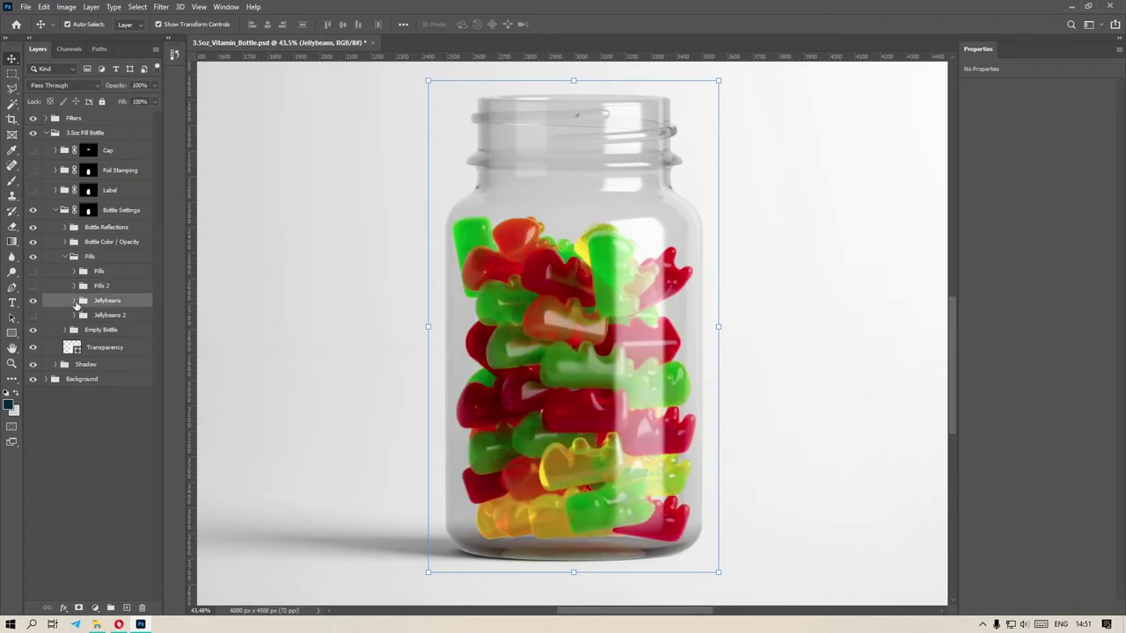
Try recolouring the Jellybeans with their Hue/Saturation layer, shifting the hue to purple tones with saturation -3 and lightness +14
left_click(74, 301)
left_click(128, 321)
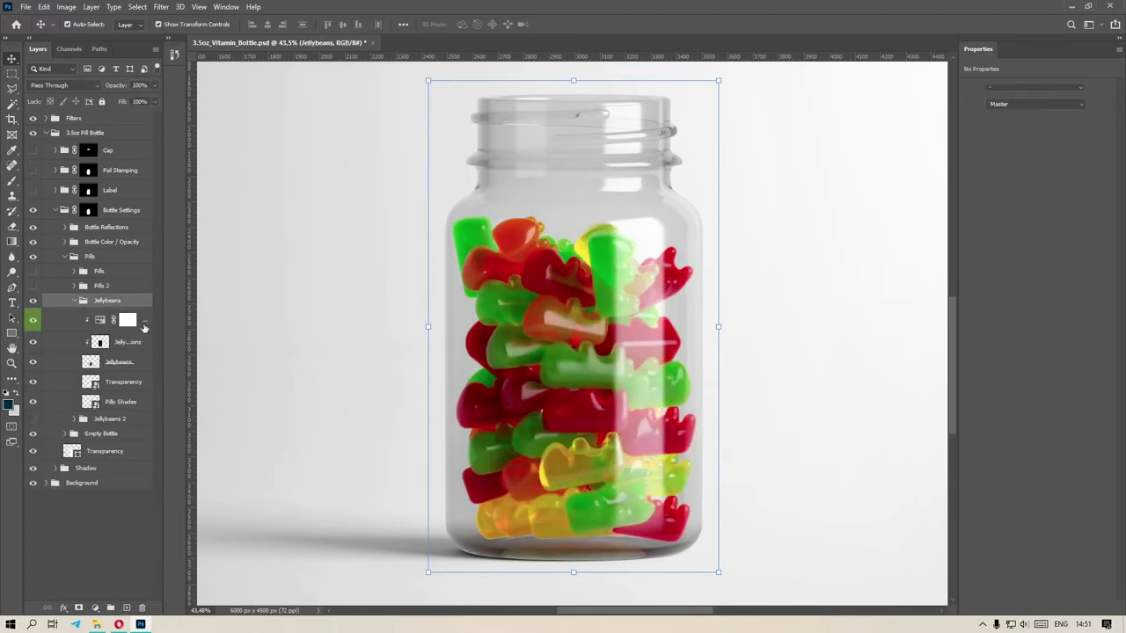
left_click_drag(1036, 134, 1048, 179)
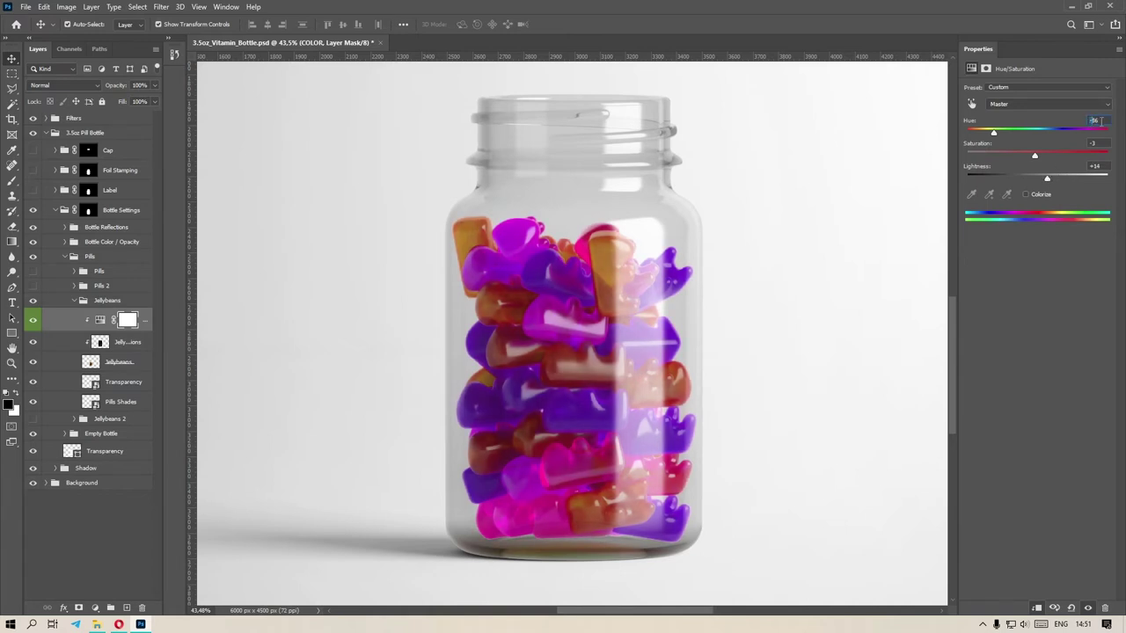
Reset the Jellybeans Hue/Saturation layer's hue, saturation and lightness to 0
type("0")
key("Tab")
type("0")
key("Tab")
type("0")
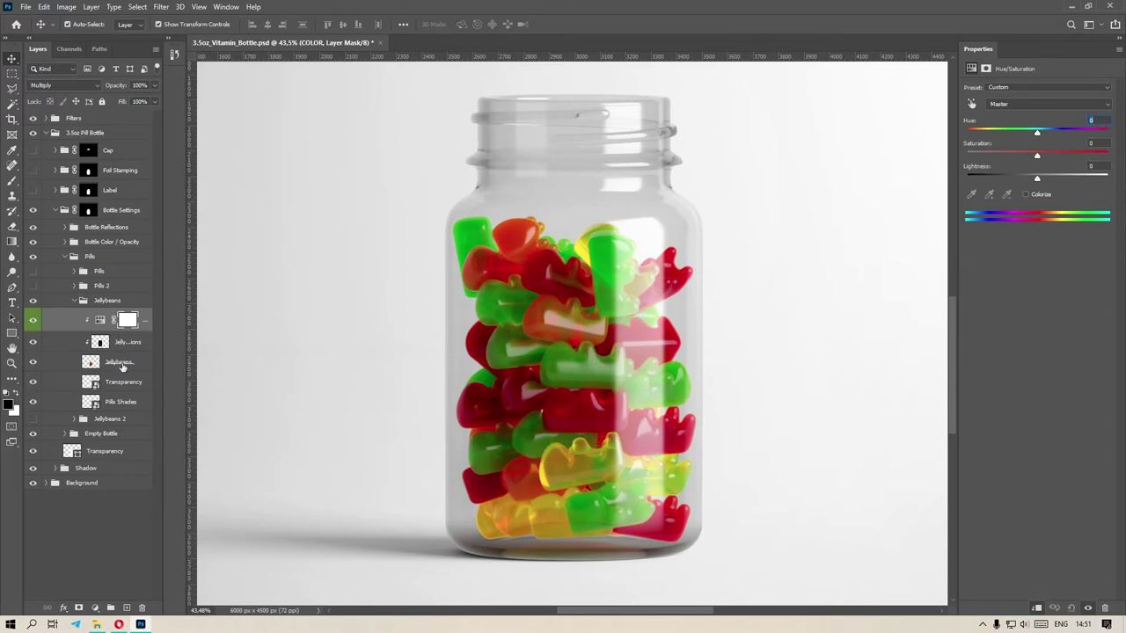
Try different opacities on the Transparency layer of the Jellybeans subgroup and set it back to 75%
left_click(123, 382)
left_click(154, 85)
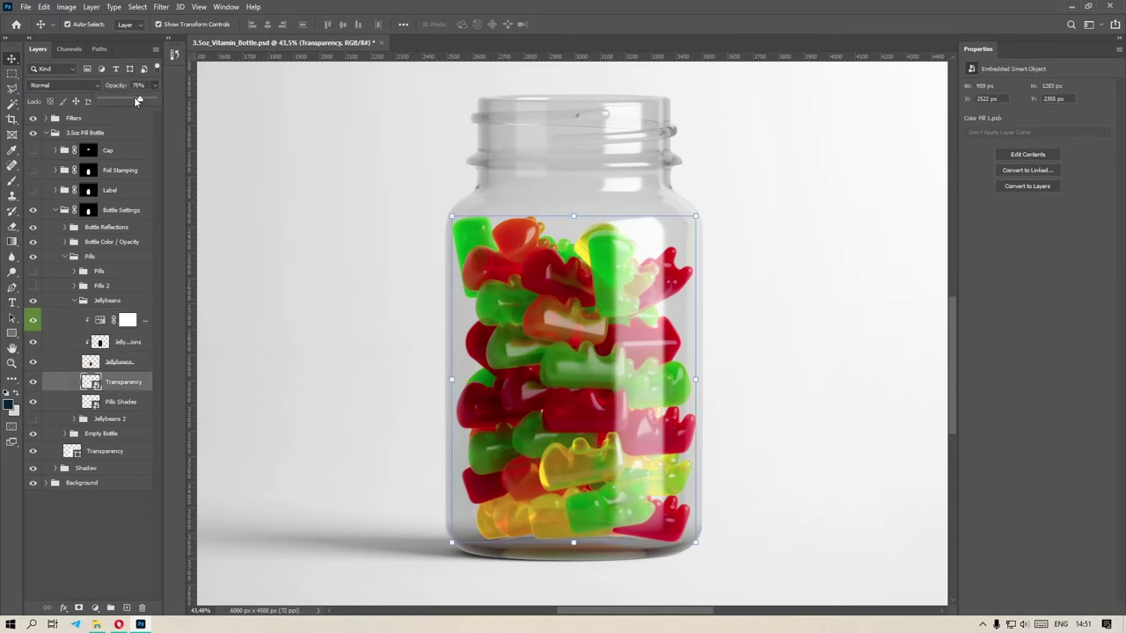
mouse_move(136, 99)
left_mouse_down()
mouse_move(196, 99)
mouse_move(112, 99)
mouse_move(156, 98)
left_mouse_up()
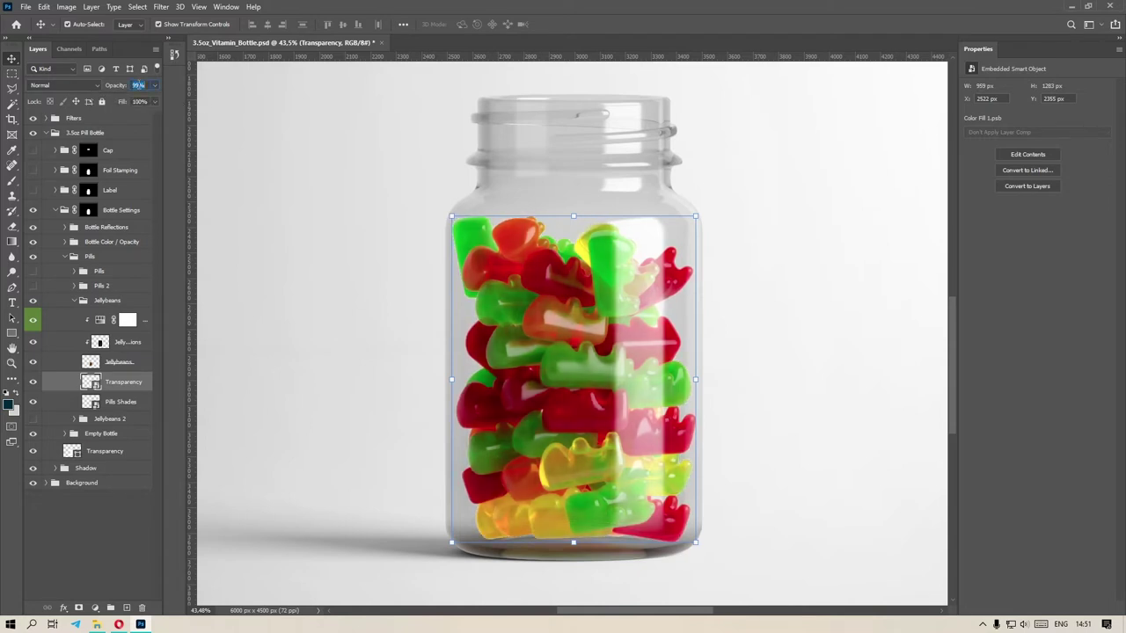
key("Return")
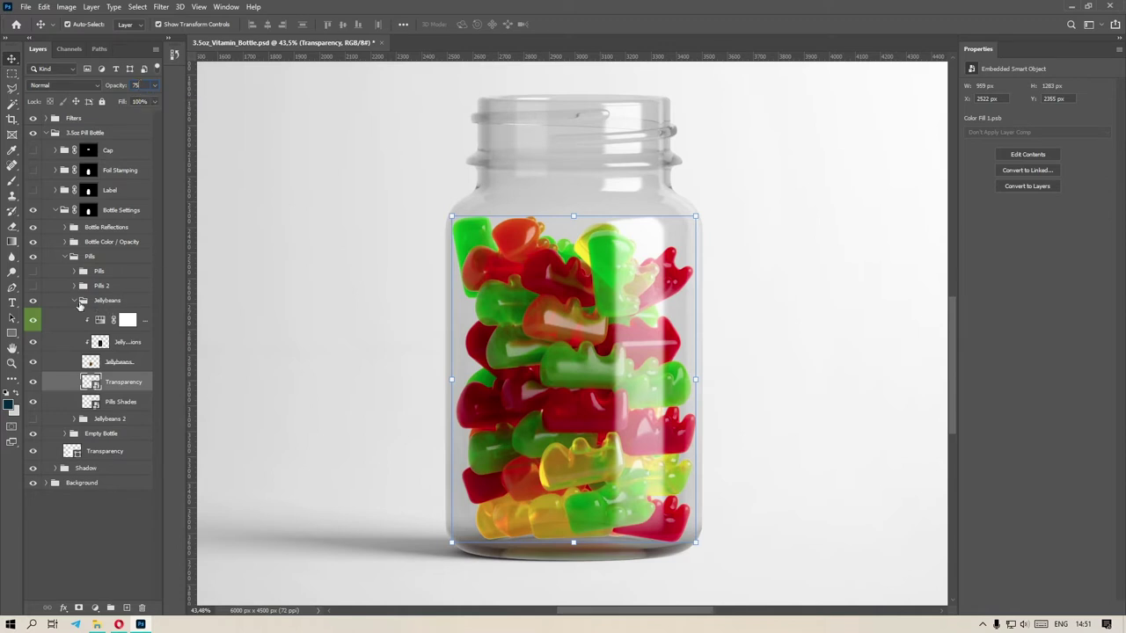
Collapse and hide the Jellybeans subgroup, show Jellybeans 2 in the bottle, and expand its layers
left_click(76, 302)
left_click(33, 301)
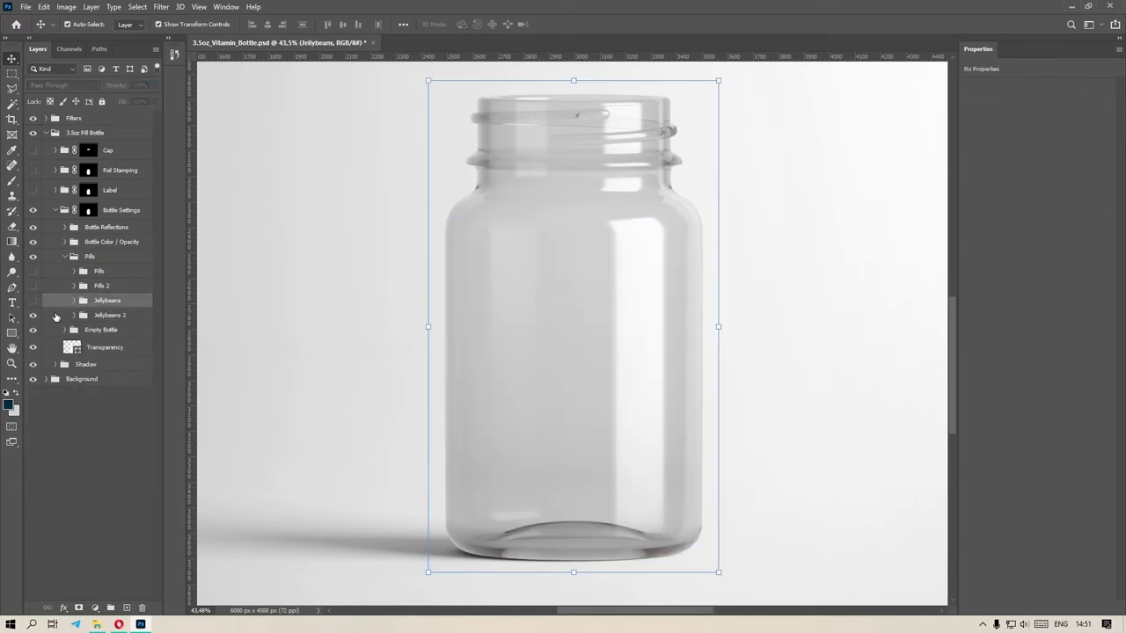
left_click(33, 315)
left_click(56, 314)
left_click(74, 315)
Try hue +125 and saturation -51 on the Jellybeans 2 Hue/Saturation layer, undo the changes, and show the subgroup again
left_click(104, 333)
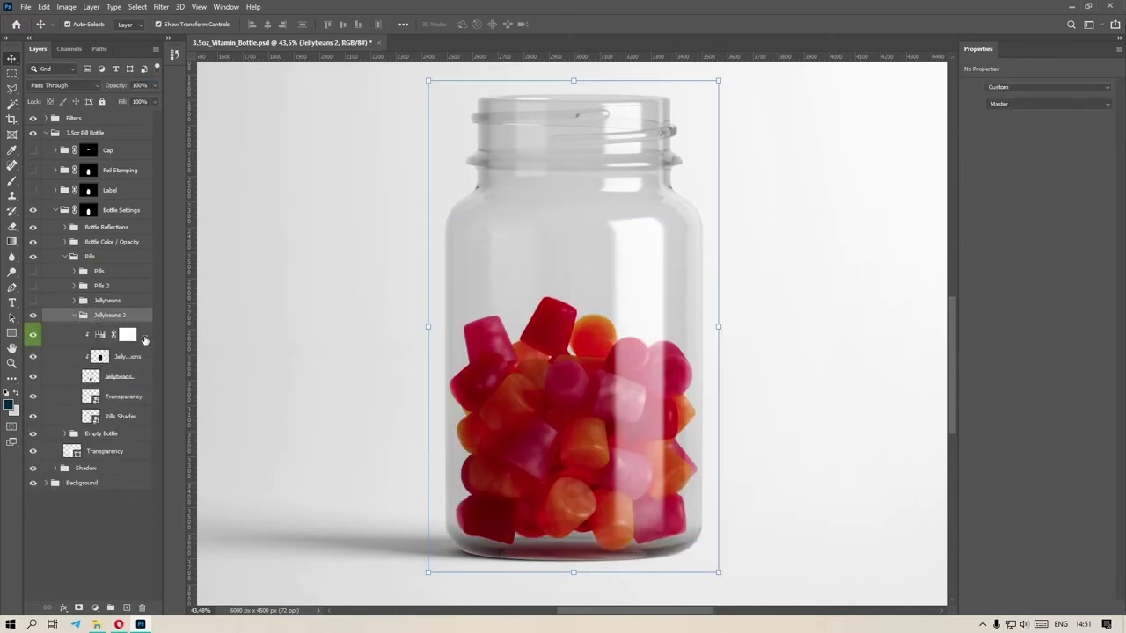
left_click_drag(1042, 135, 1043, 180)
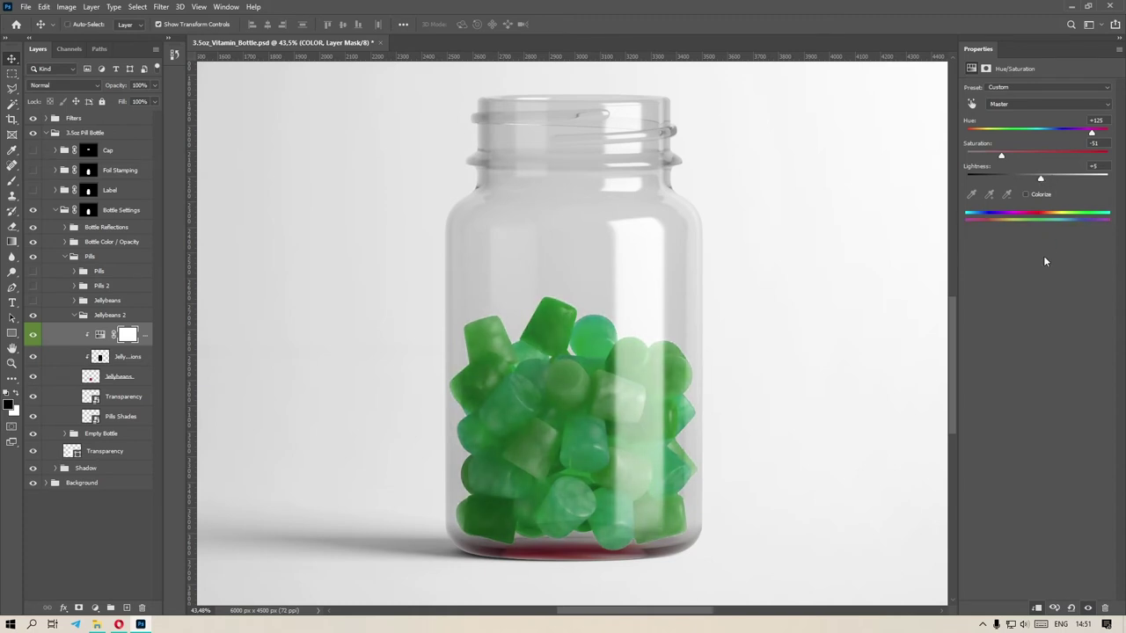
key("ctrl+z")
key("ctrl+z")
key("ctrl+z")
key("ctrl+z")
key("ctrl+z")
key("ctrl+z")
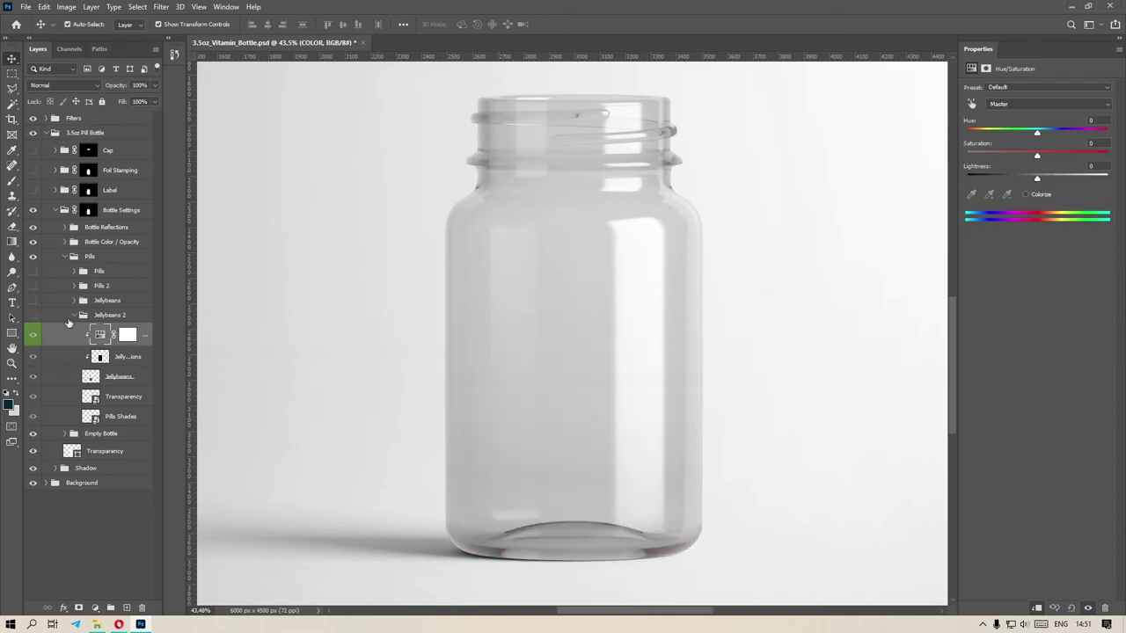
left_click(34, 315)
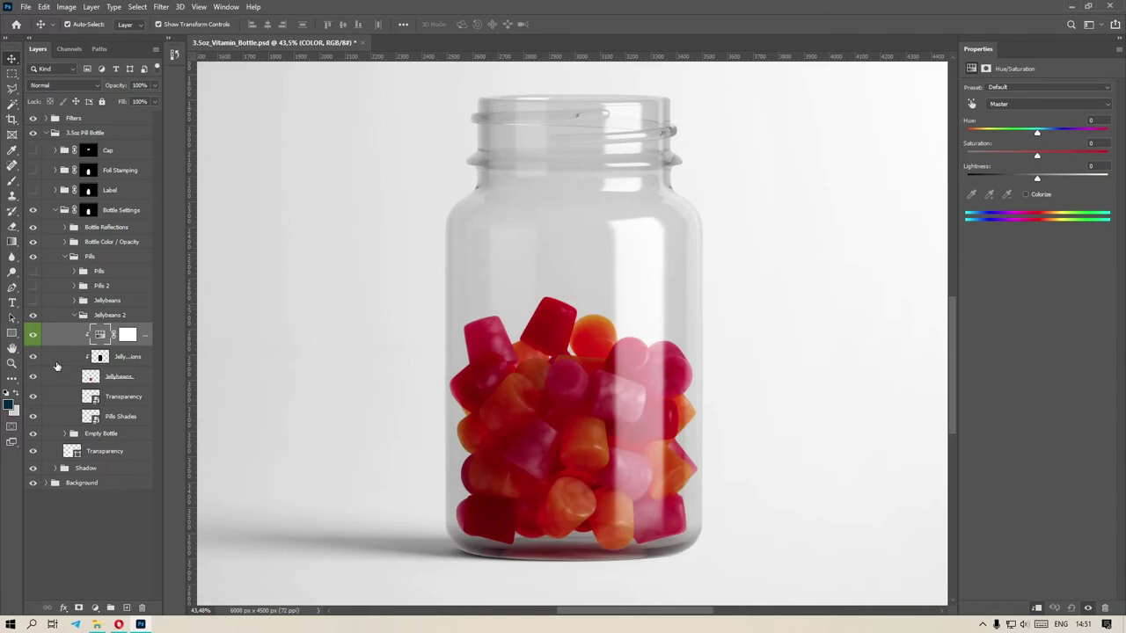
Try opacities from 0% to 100% on the Jellybeans 2 Transparency layer, set it back to 75%, and collapse the subgroup
left_click(117, 377)
left_click(123, 398)
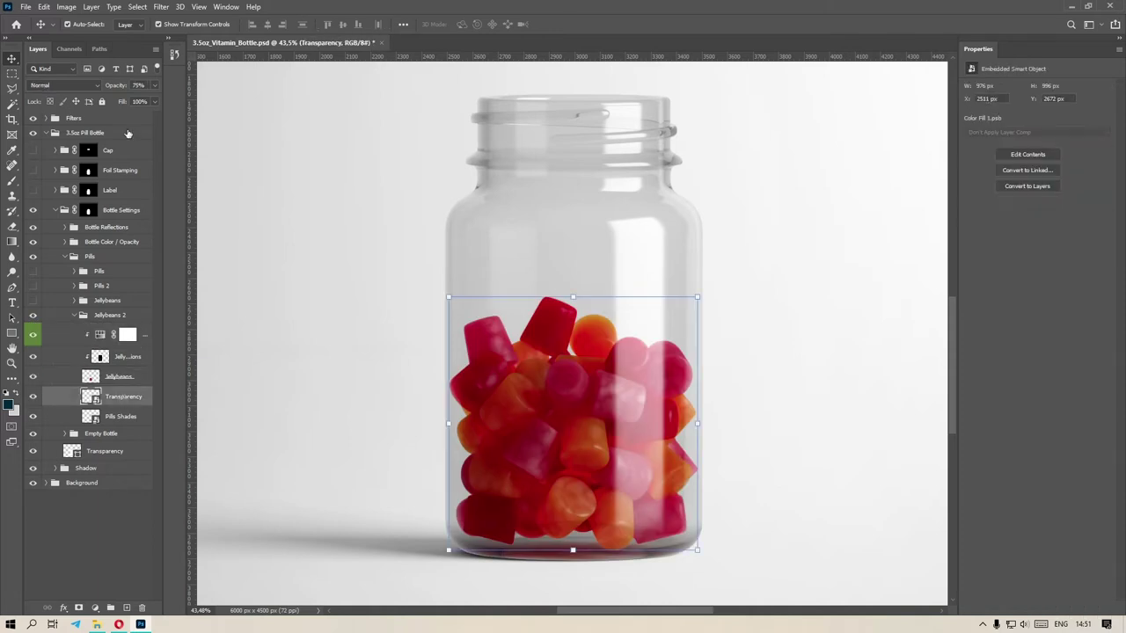
left_click_drag(146, 100, 201, 111)
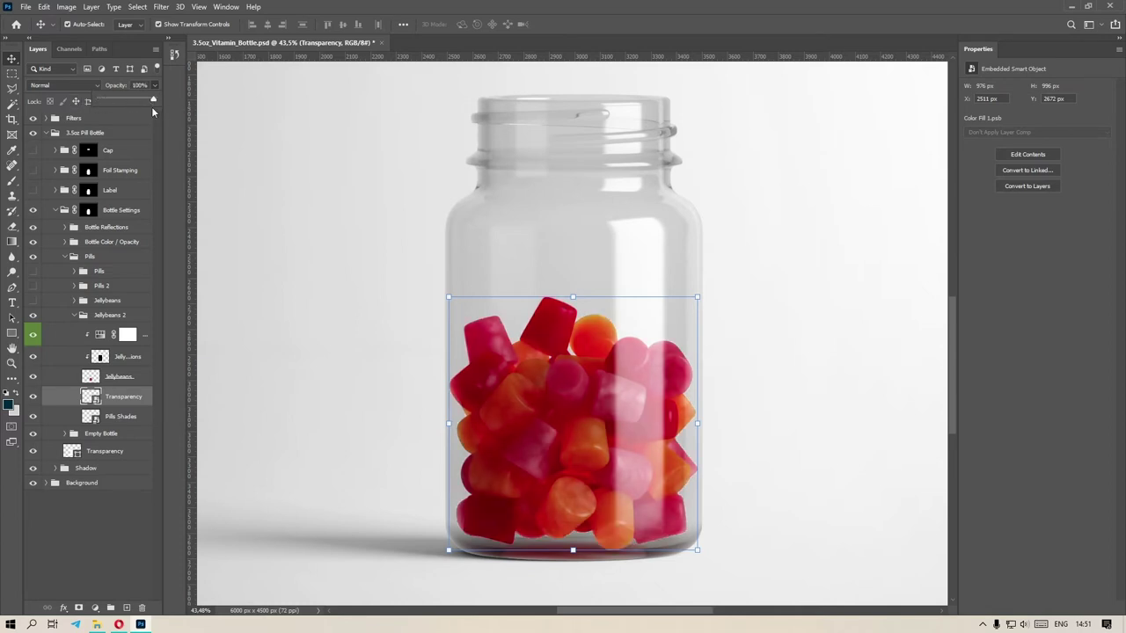
left_click(136, 85)
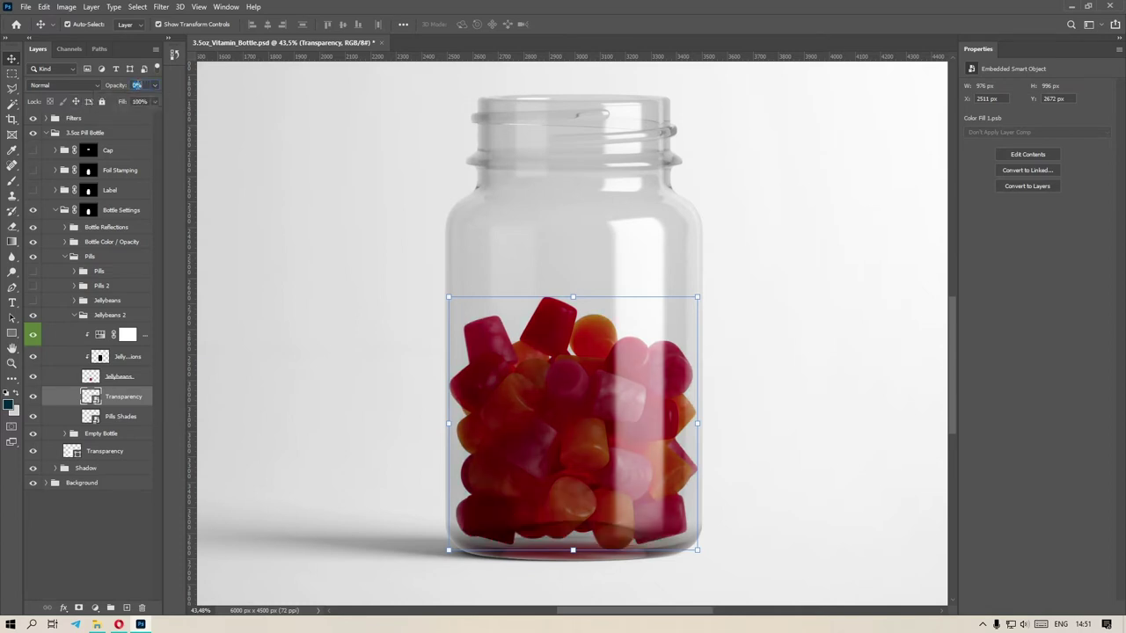
type("100")
key("Return")
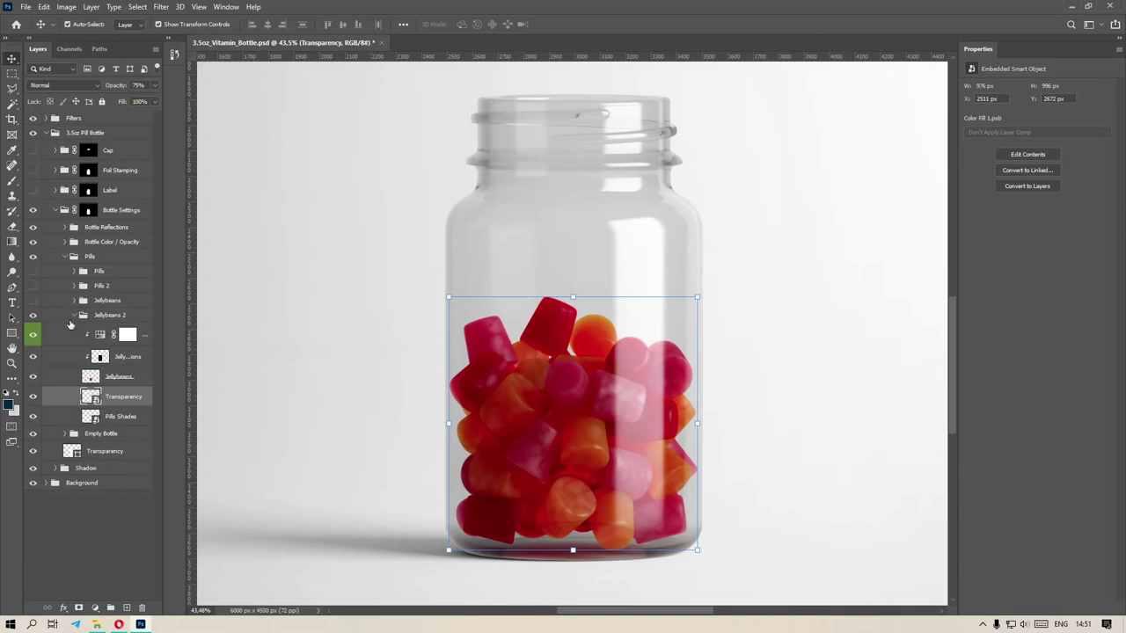
left_click(73, 300)
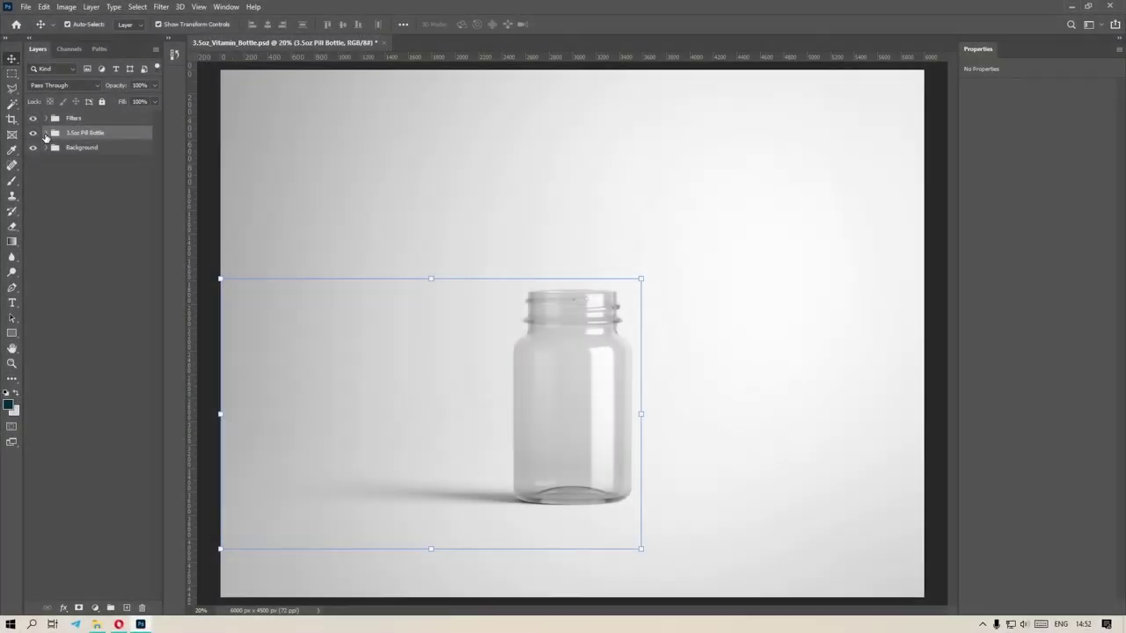
Expand the 3.5oz Pill Bottle group down to the layers of Bottle Color / Opacity within Bottle Settings
left_click(45, 133)
left_click(112, 212)
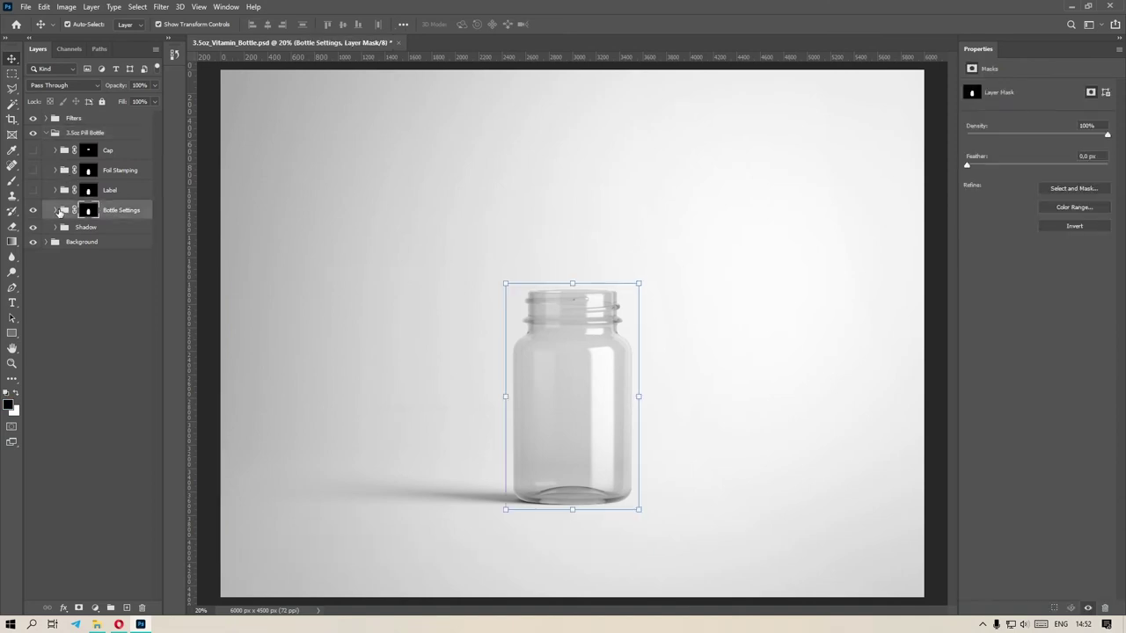
left_click(55, 210)
left_click(74, 243)
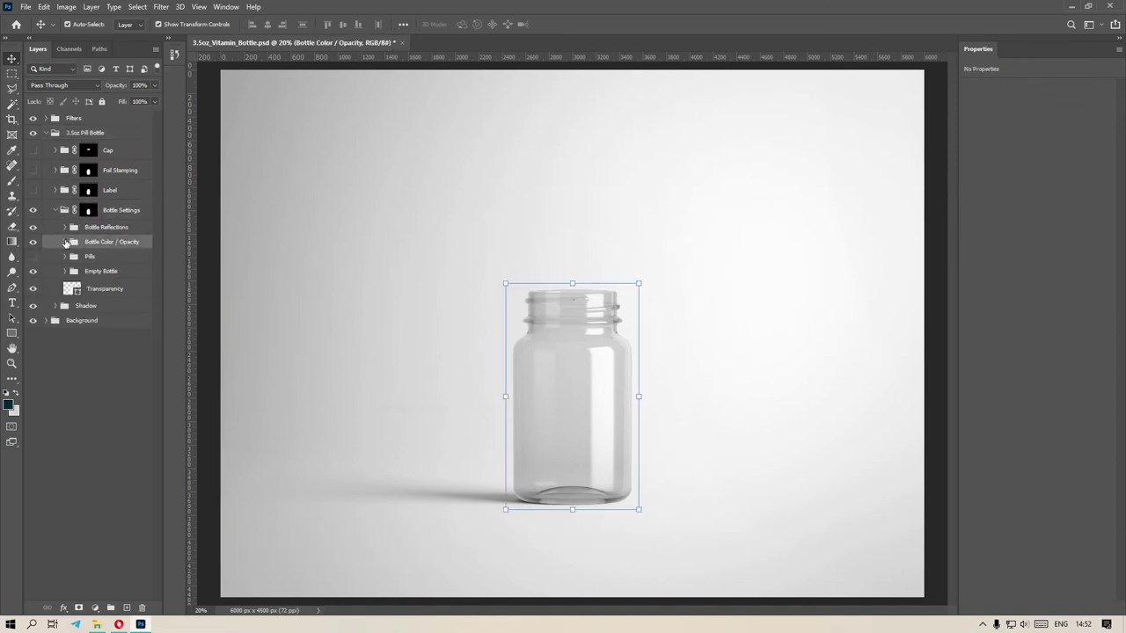
left_click(64, 241)
Preview the amber version of the bottle by switching the Amber layer's visibility on and off, leaving it hidden
left_click(104, 299)
left_click(34, 300)
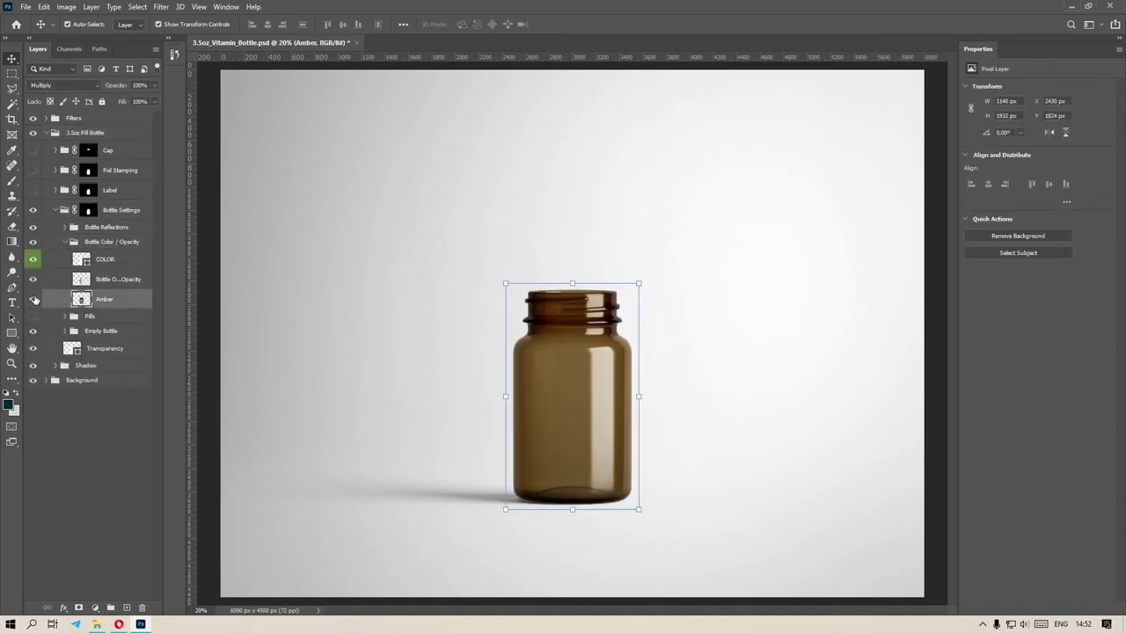
left_click(34, 300)
left_click(34, 300)
left_click(34, 300)
Recolour the bottle teal, about RGB 2, 192, 209, using the COLOR layer of Bottle Color / Opacity
left_click(86, 263)
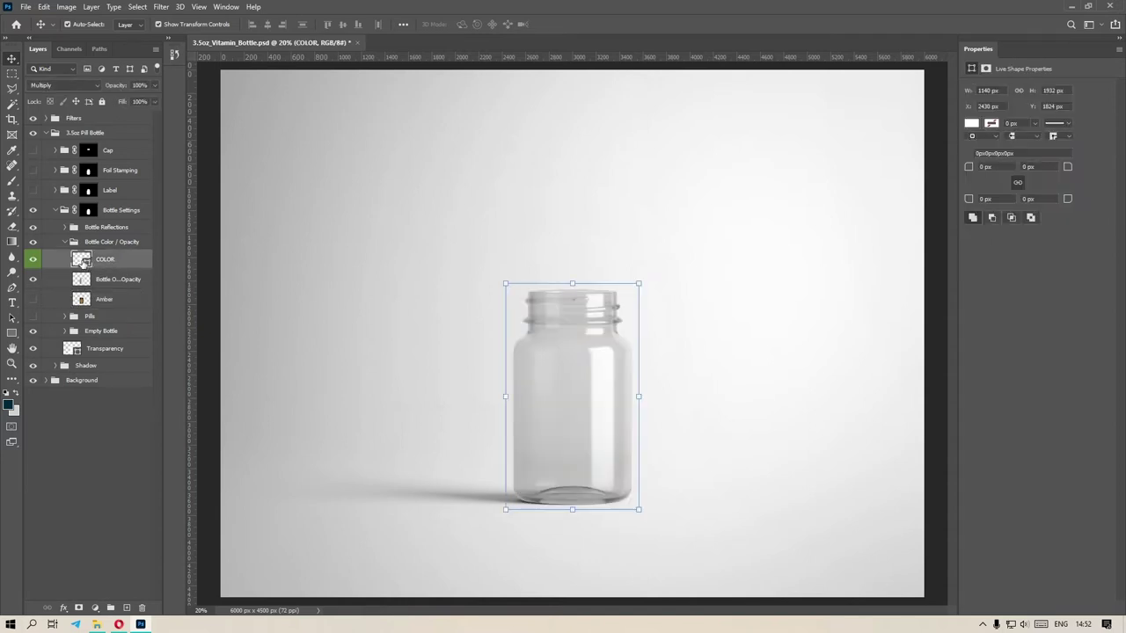
double_click(81, 263)
left_click_drag(704, 427, 813, 438)
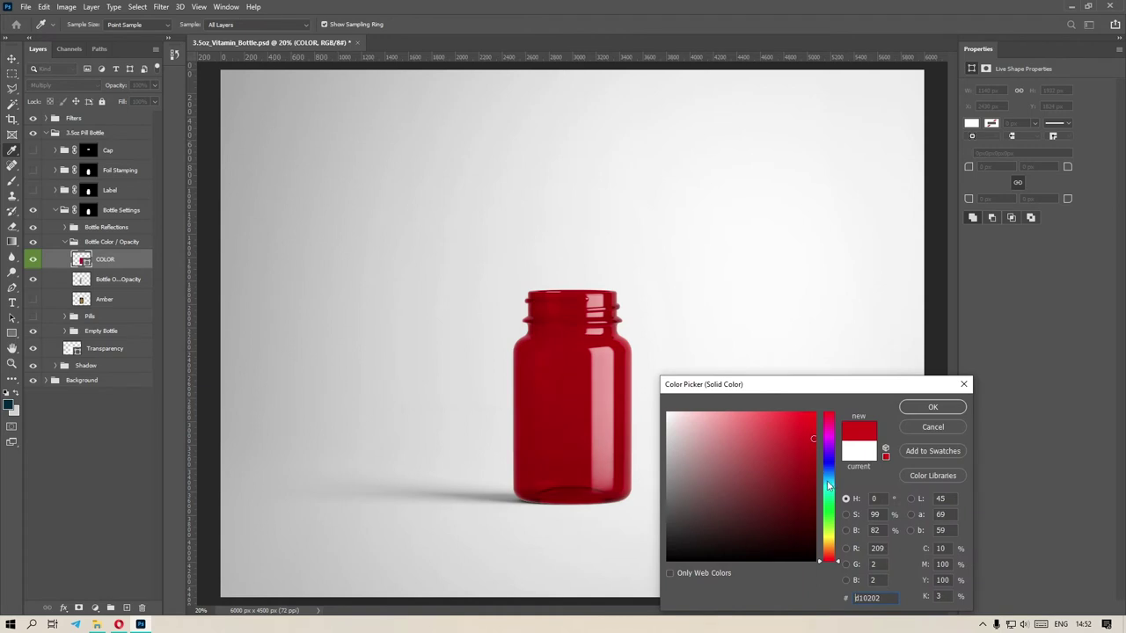
mouse_move(828, 485)
left_mouse_down()
mouse_move(827, 554)
mouse_move(834, 424)
mouse_move(838, 546)
mouse_move(835, 486)
left_mouse_up()
left_click(916, 414)
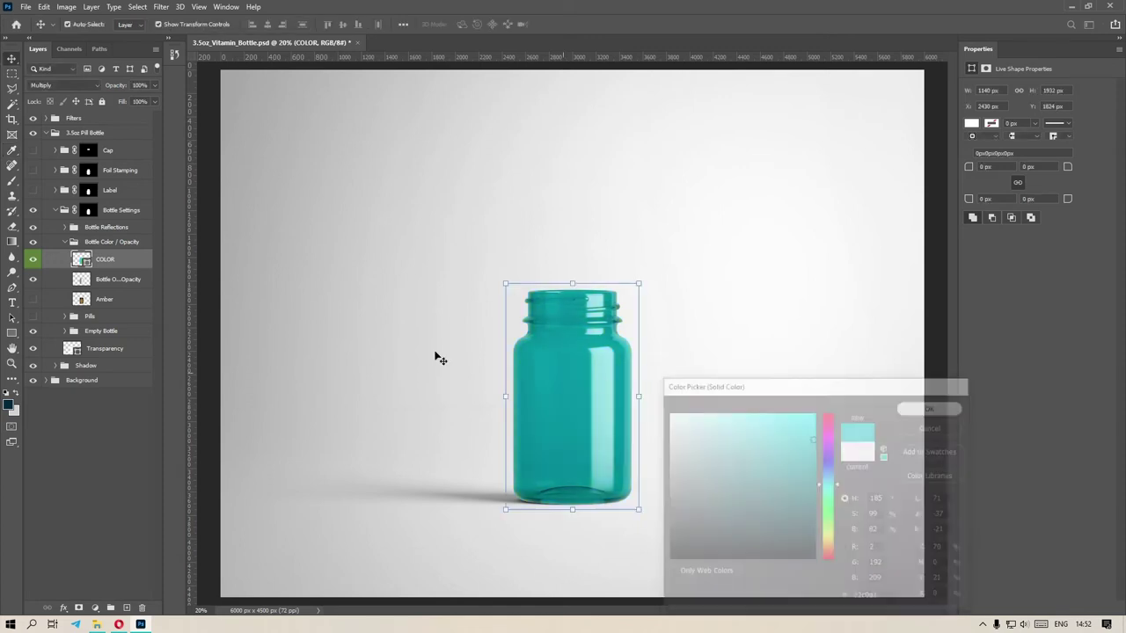
Switch the Pills group's visibility on and off, leave it shown, and collapse Bottle Color / Opacity and Bottle Settings
left_click(33, 316)
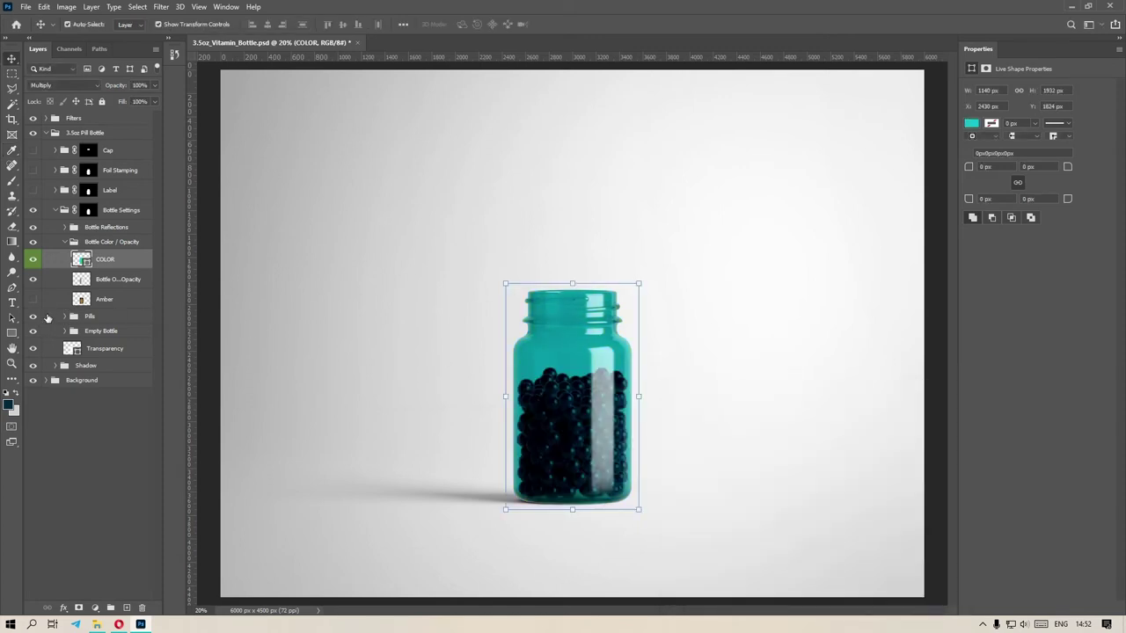
left_click(33, 317)
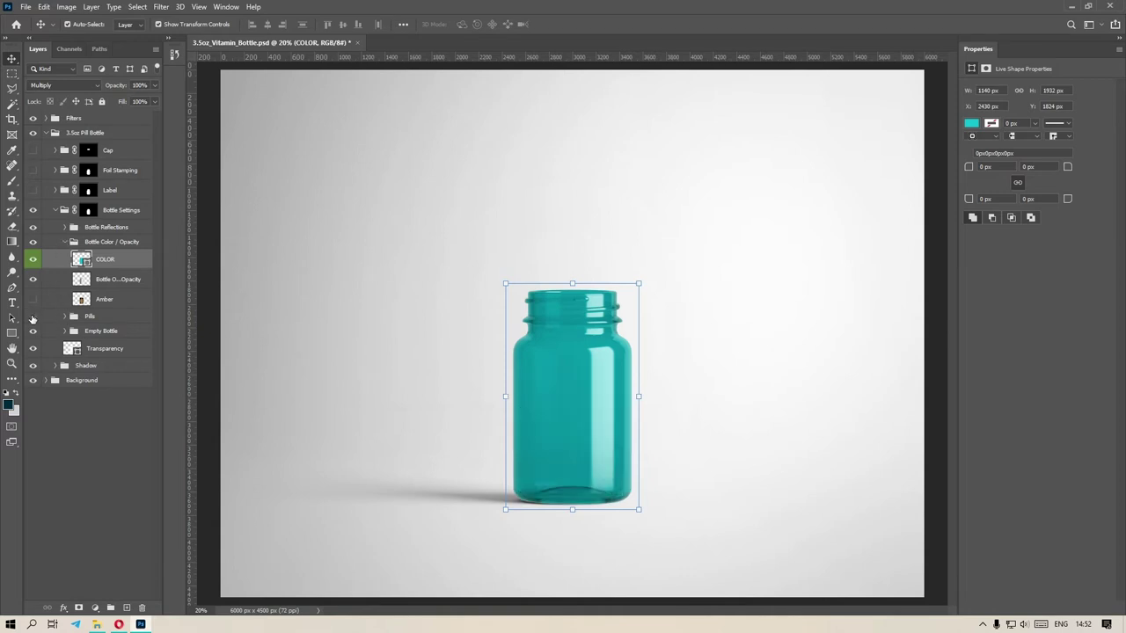
left_click(34, 317)
left_click(63, 242)
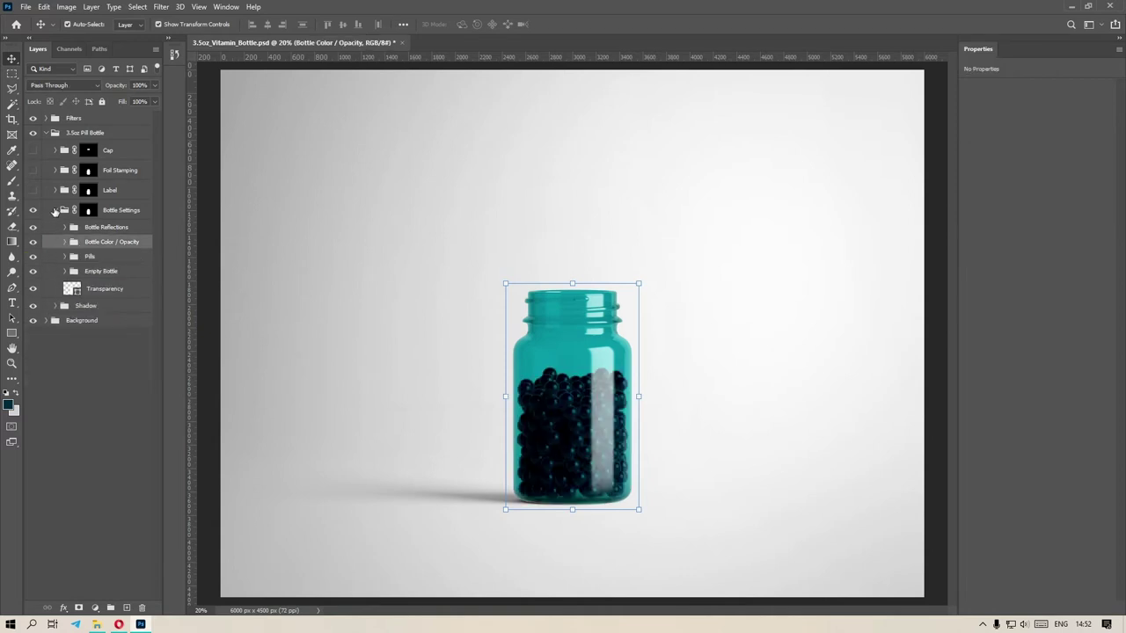
left_click(55, 210)
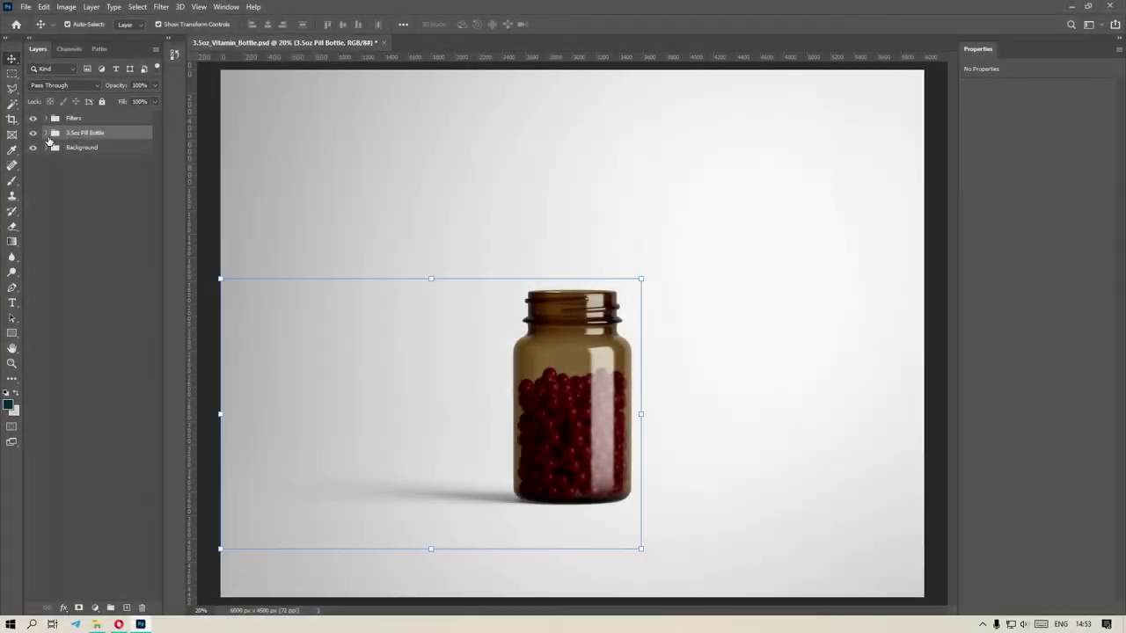
Expand 3.5oz Pill Bottle, Bottle Settings and Bottle Reflections, and select the Reflection Clear layer
left_click(47, 134)
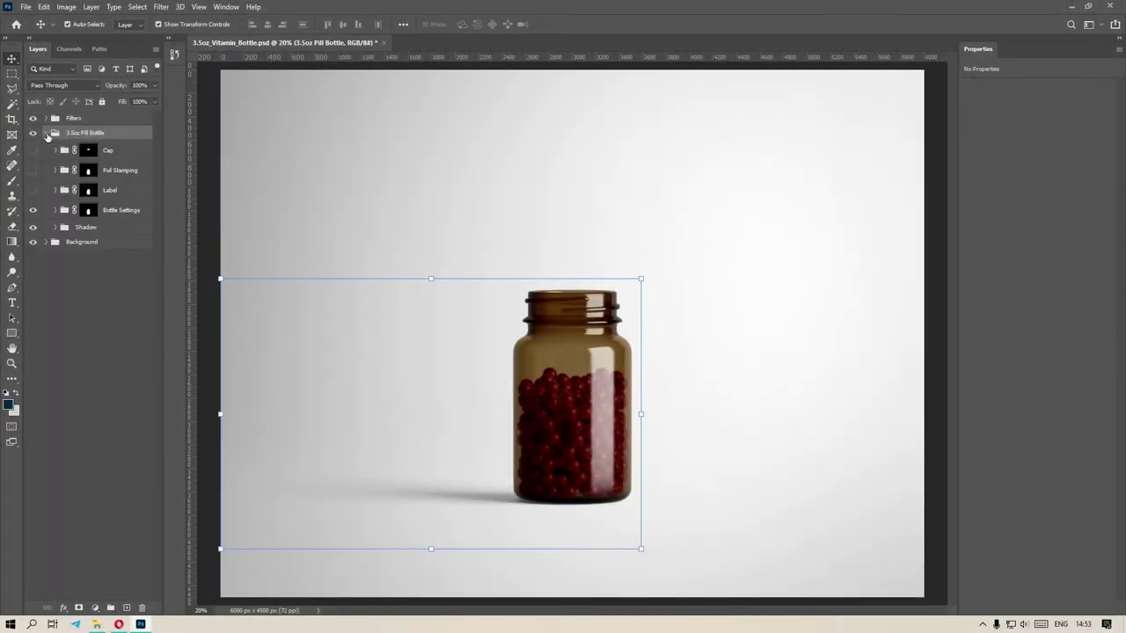
left_click(114, 212)
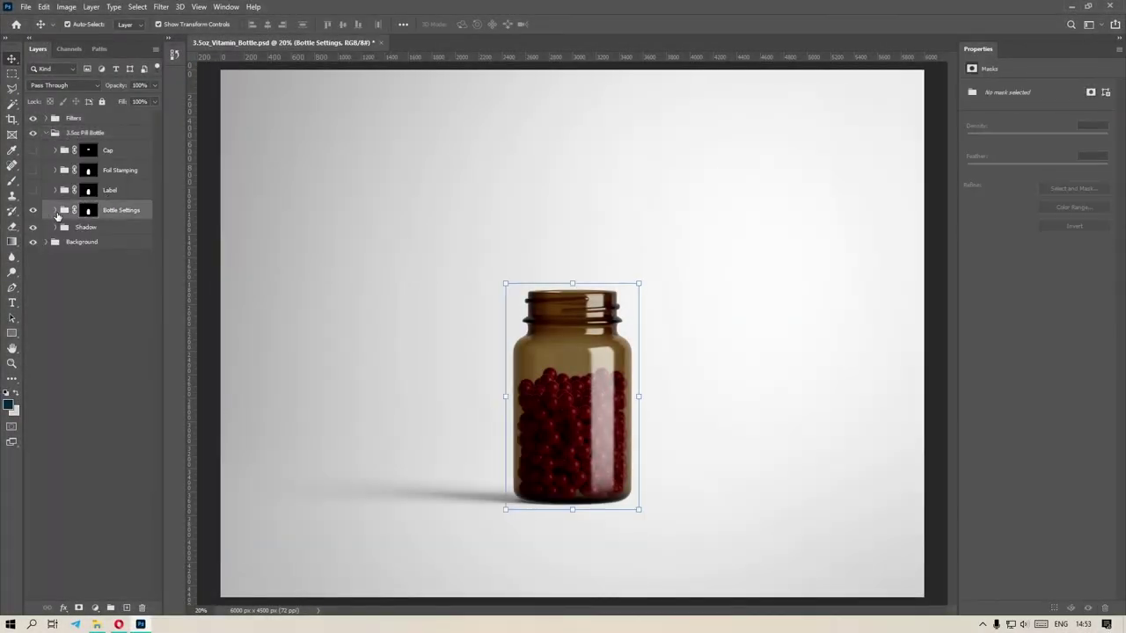
left_click(55, 210)
left_click(102, 230)
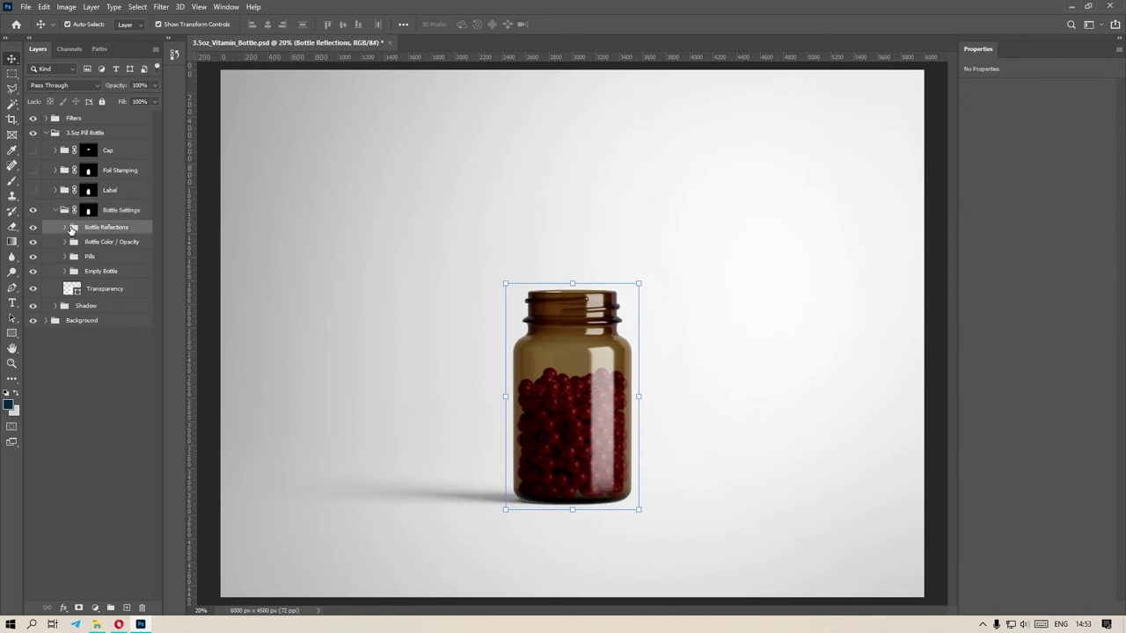
left_click(66, 229)
left_click(101, 247)
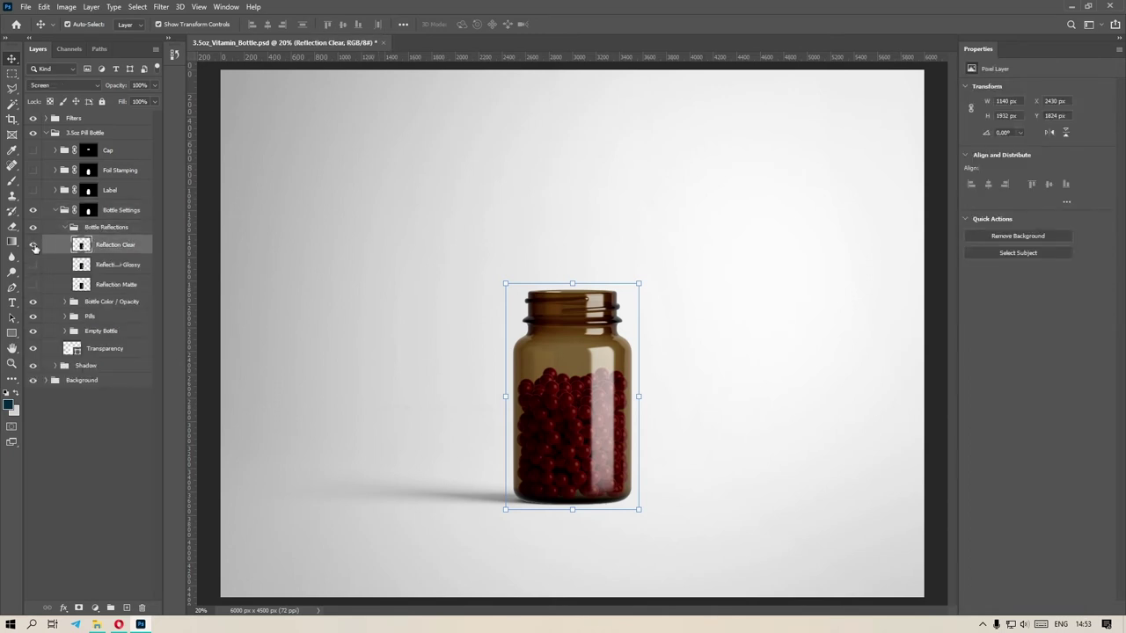
Preview the matte and glossy reflections on the bottle one at a time, and restore Reflection Clear as the visible one
left_click(32, 245)
left_click(34, 263)
left_click(35, 263)
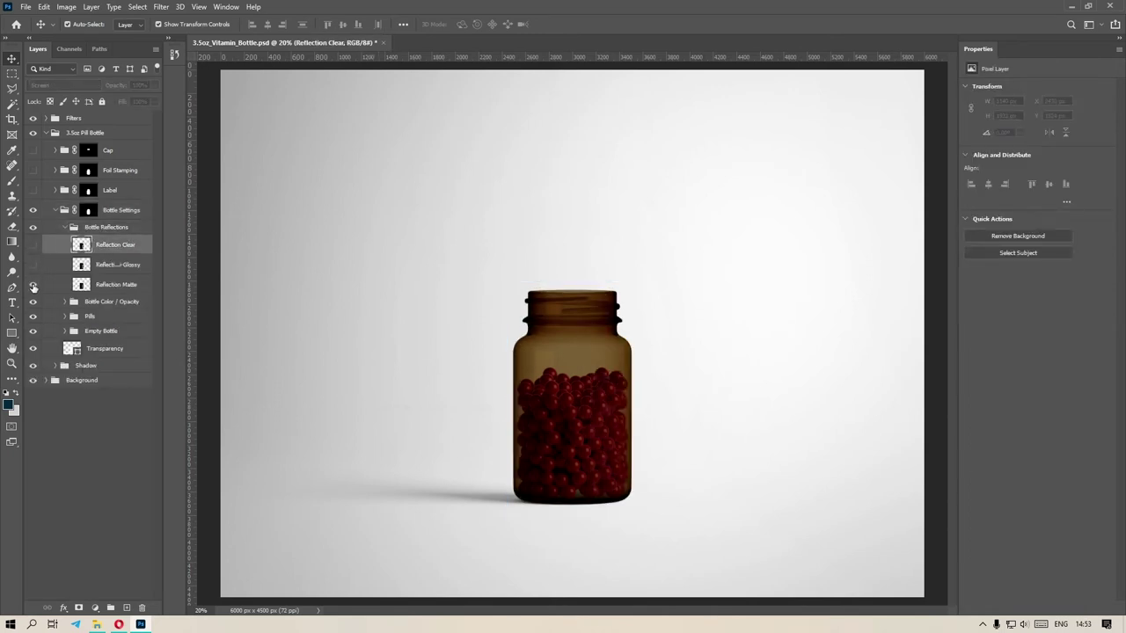
left_click(33, 266)
left_click(34, 266)
left_click(33, 267)
left_click(32, 265)
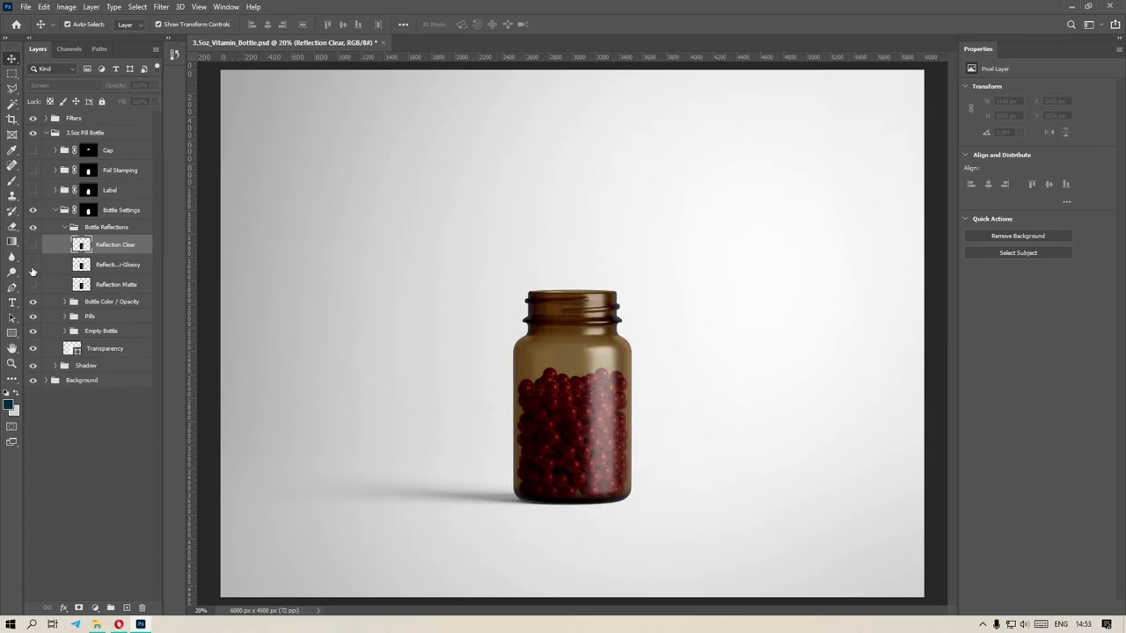
left_click(32, 245)
Lower the opacity of the bottle's Reflection Clear layer to 75%, checking the highlight at 100% zoom
scroll(588, 356, "up", 5)
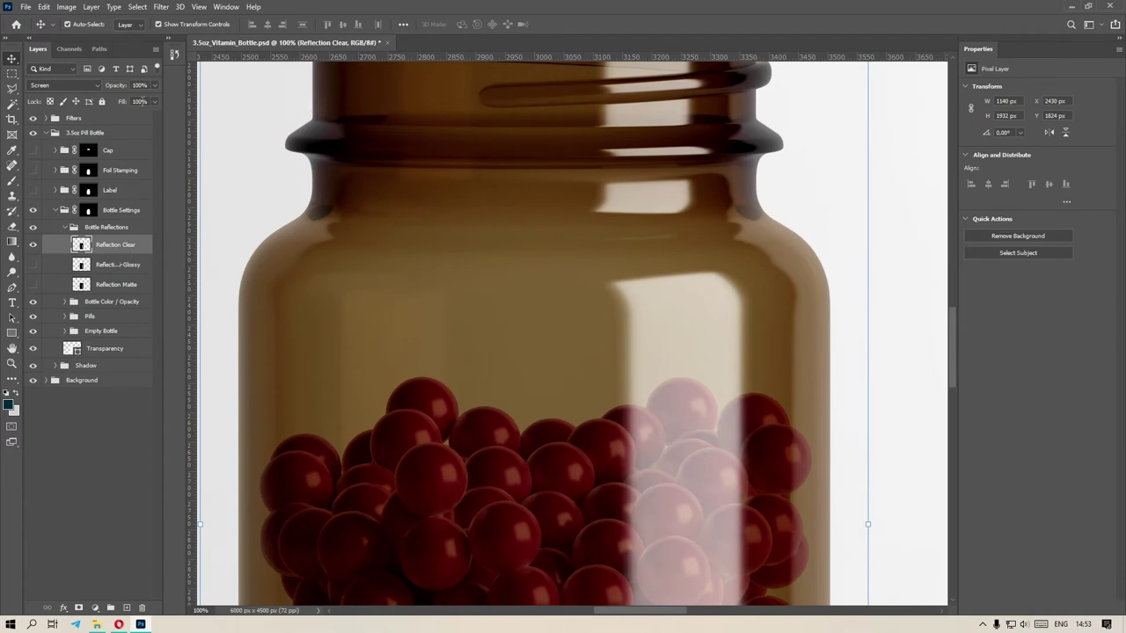
mouse_move(136, 97)
left_mouse_down()
mouse_move(112, 99)
mouse_move(149, 99)
left_mouse_up()
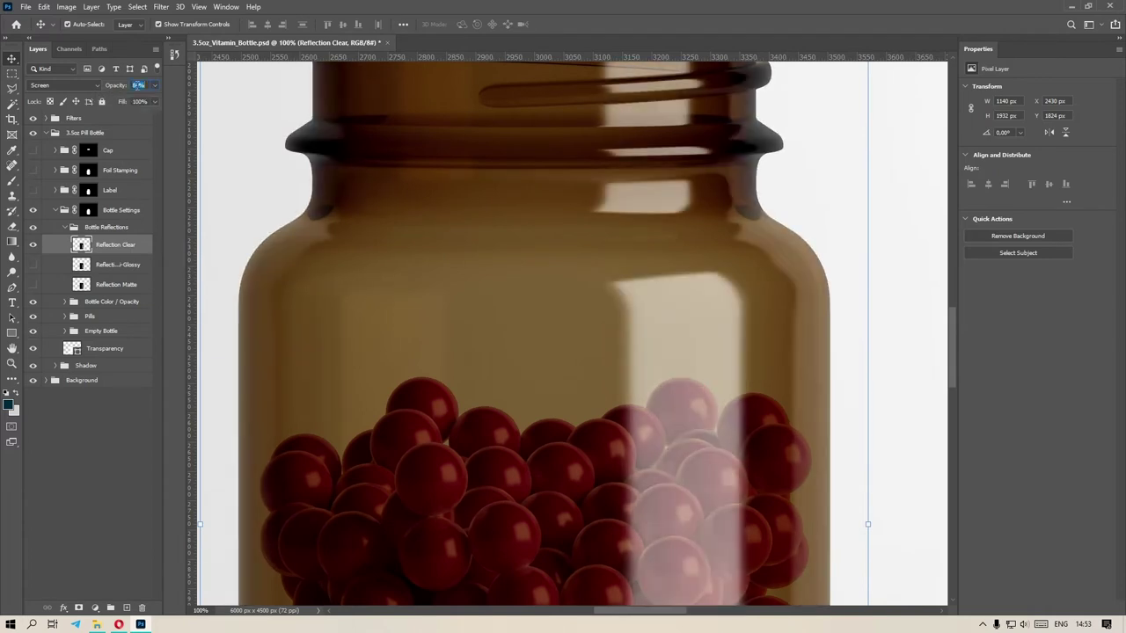
type("75")
key("Return")
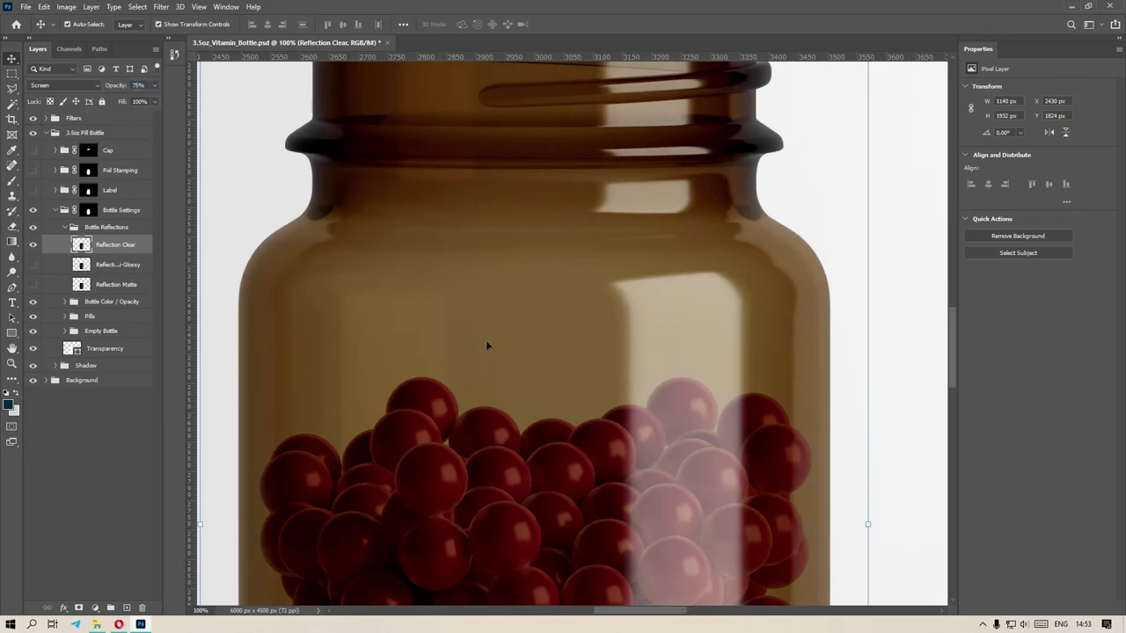
key("ctrl+0")
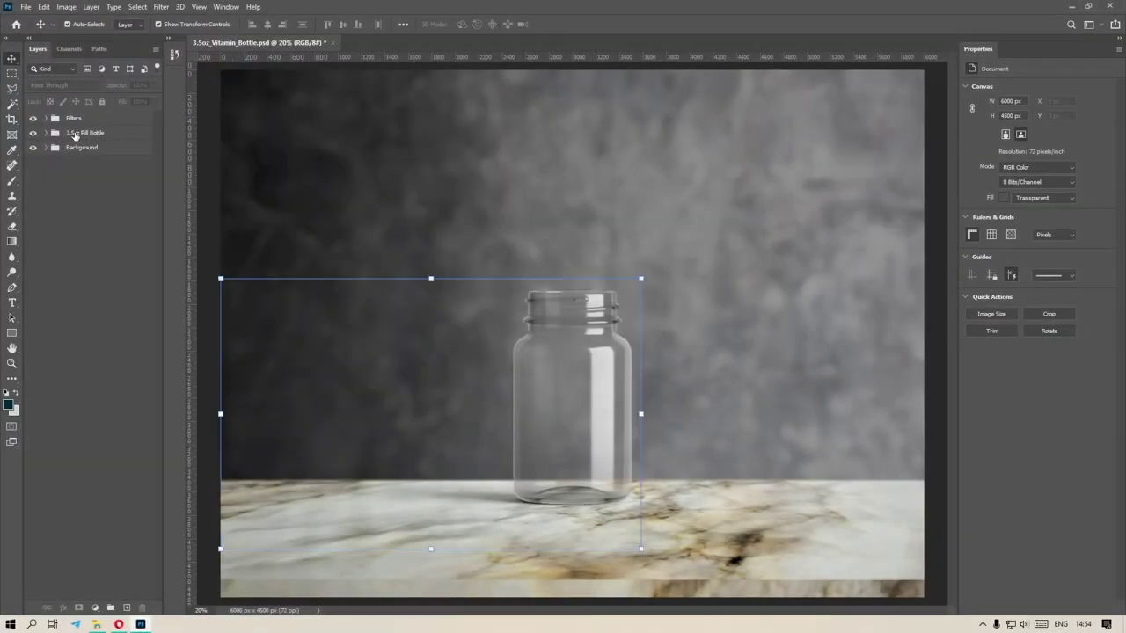
Expand 3.5oz Pill Bottle and Bottle Settings, and select the bottle's Transparency layer
left_click(45, 133)
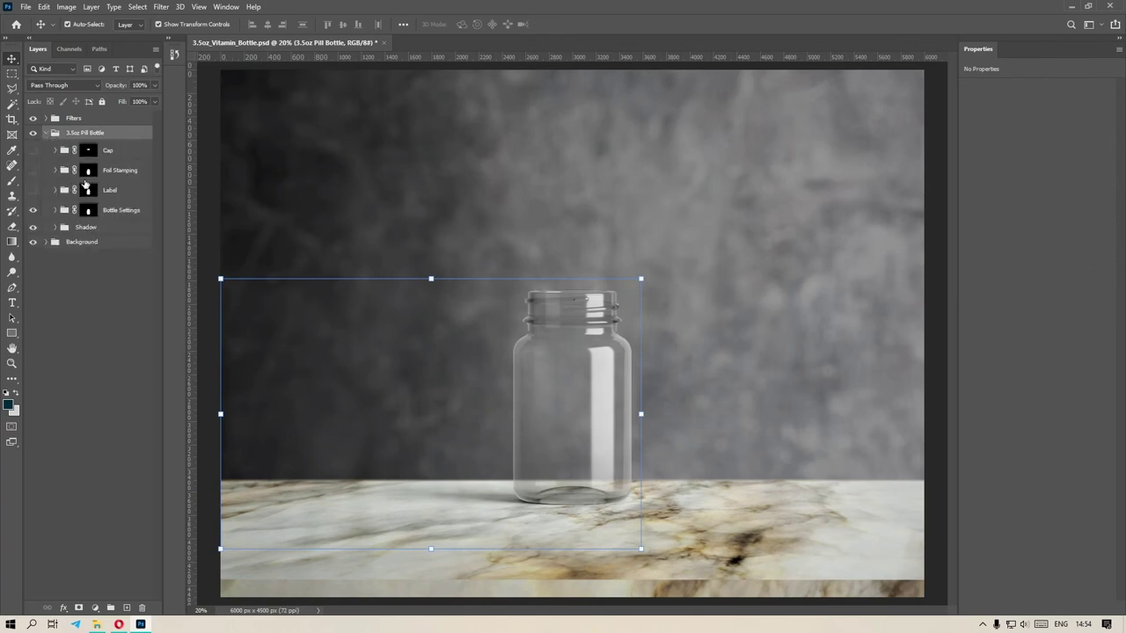
left_click(110, 212)
left_click(55, 210)
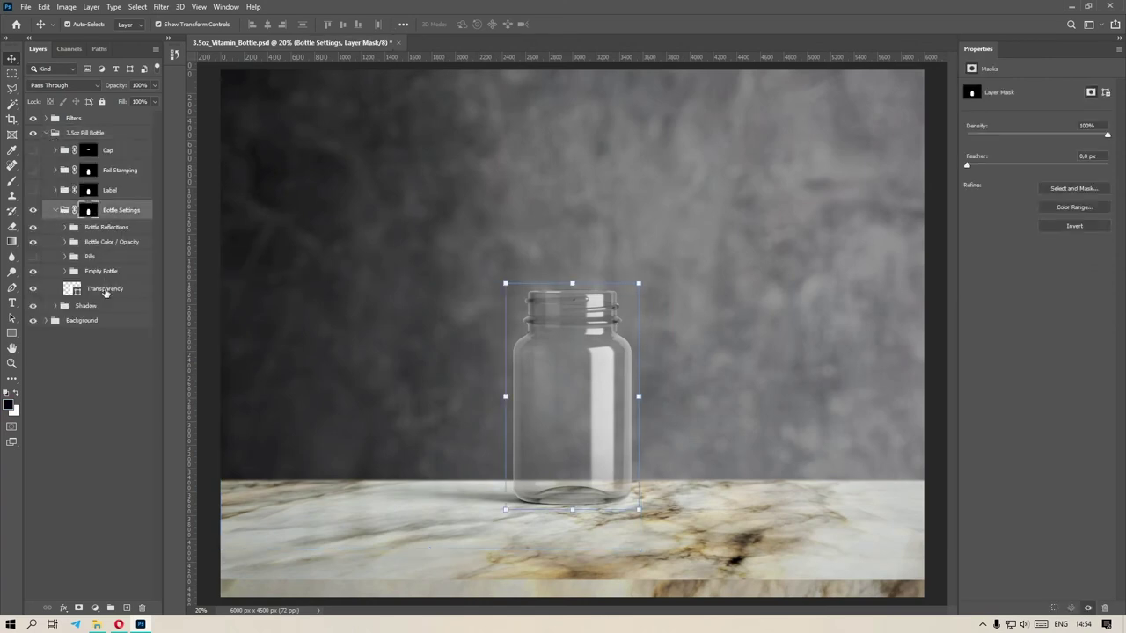
left_click(104, 288)
Show the Pills group and try Transparency layer opacities between 100% and 10%, settling on a partly see-through bottle
left_click(154, 86)
mouse_move(141, 96)
left_mouse_down()
mouse_move(163, 97)
mouse_move(100, 96)
mouse_move(163, 97)
left_mouse_up()
left_click(33, 255)
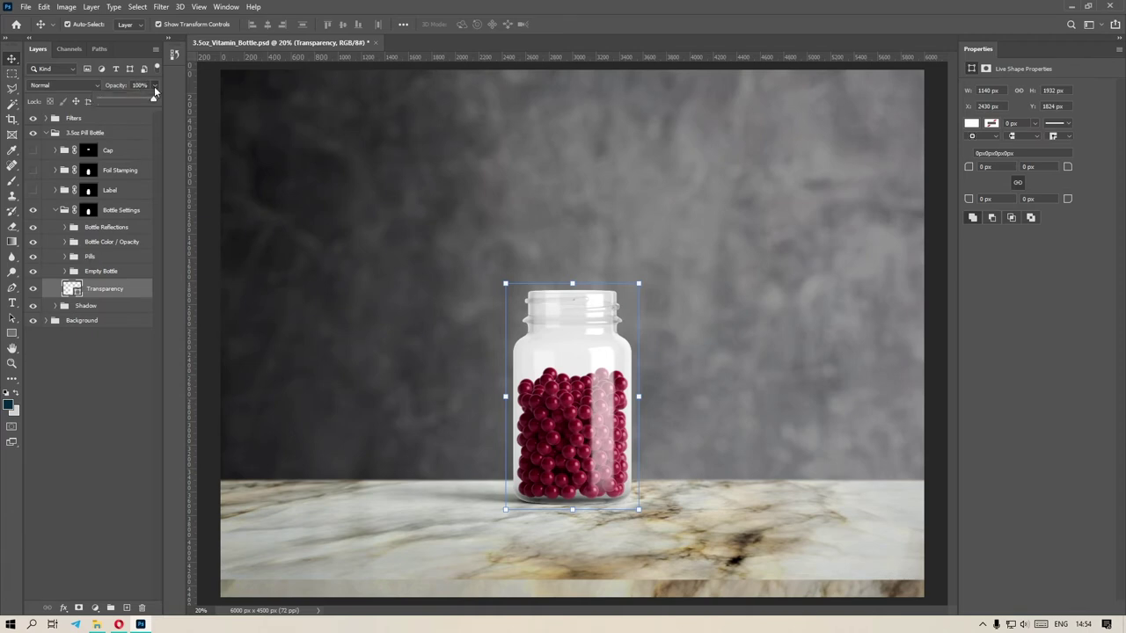
left_click_drag(136, 102, 105, 101)
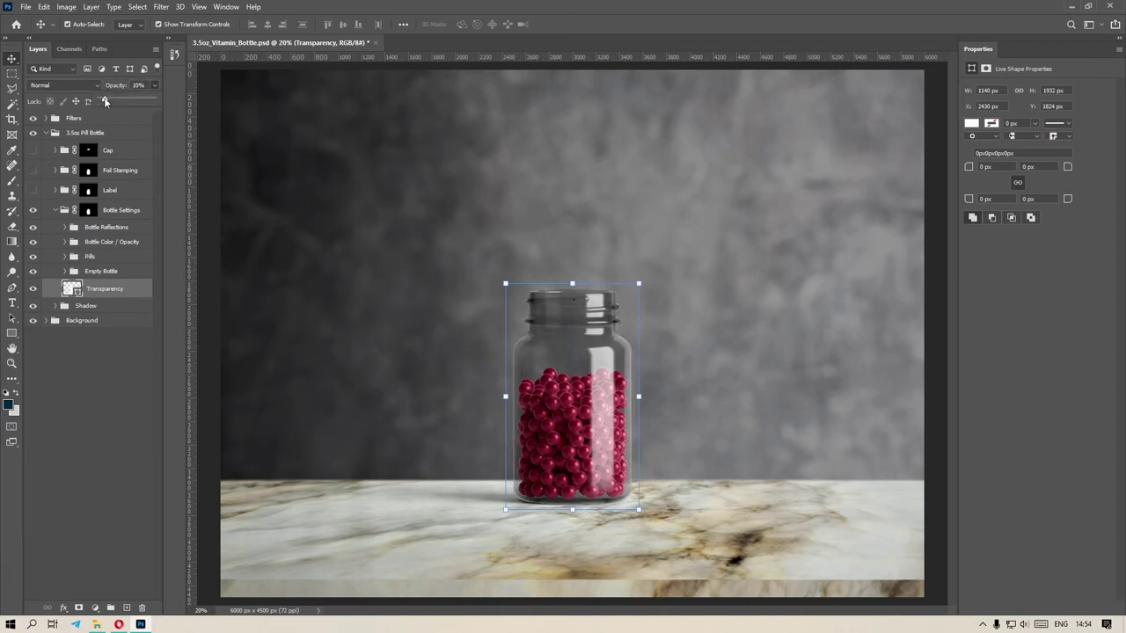
left_click(124, 98)
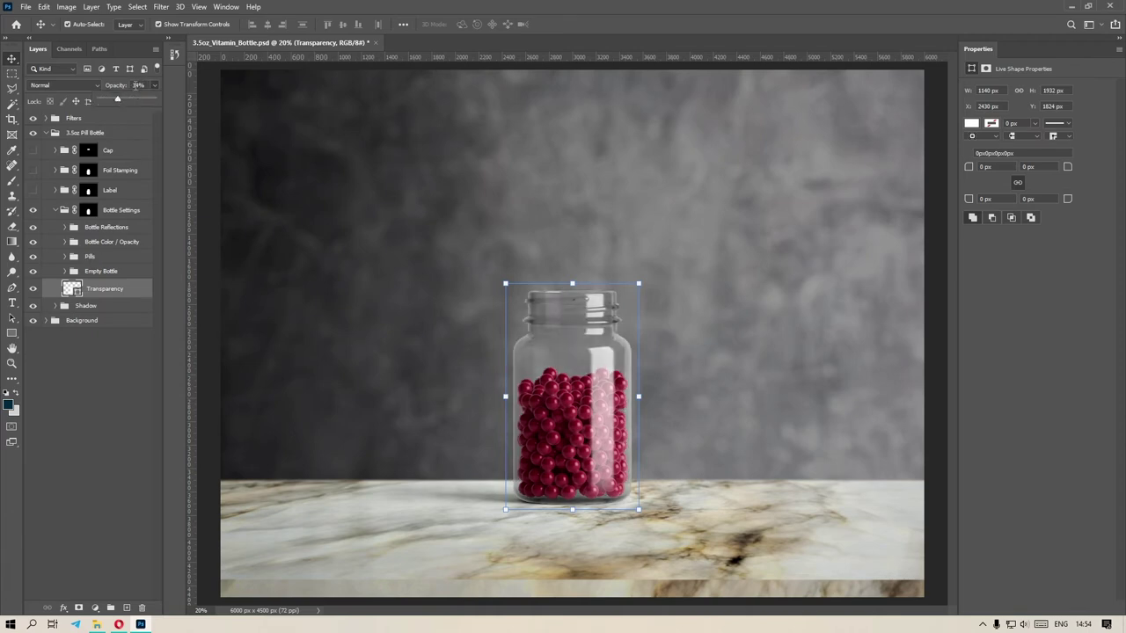
left_click(138, 84)
Make the bottle fully opaque by setting the Bottle Opacity layer in Bottle Color / Opacity to 100%
left_click(78, 246)
left_click(65, 241)
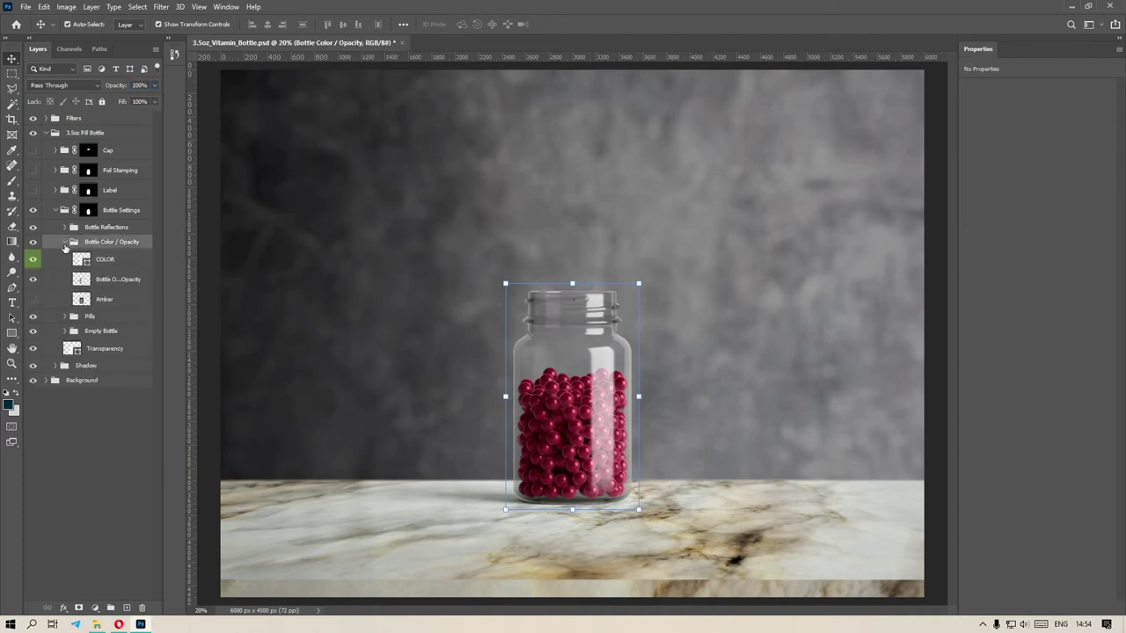
left_click(117, 279)
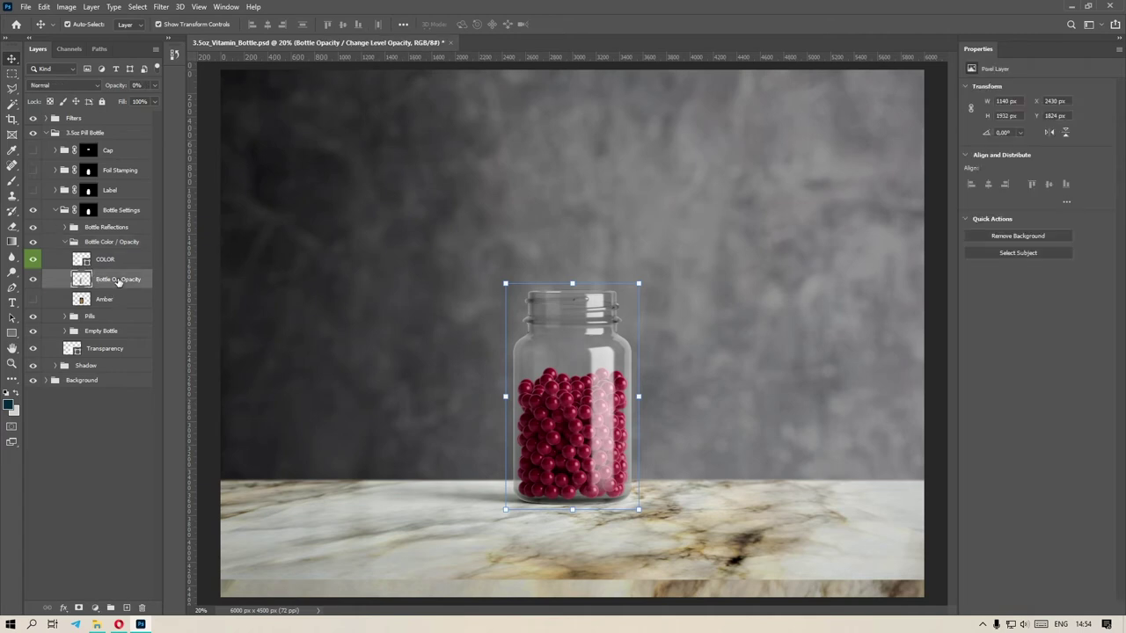
left_click(155, 85)
left_click_drag(107, 99, 196, 100)
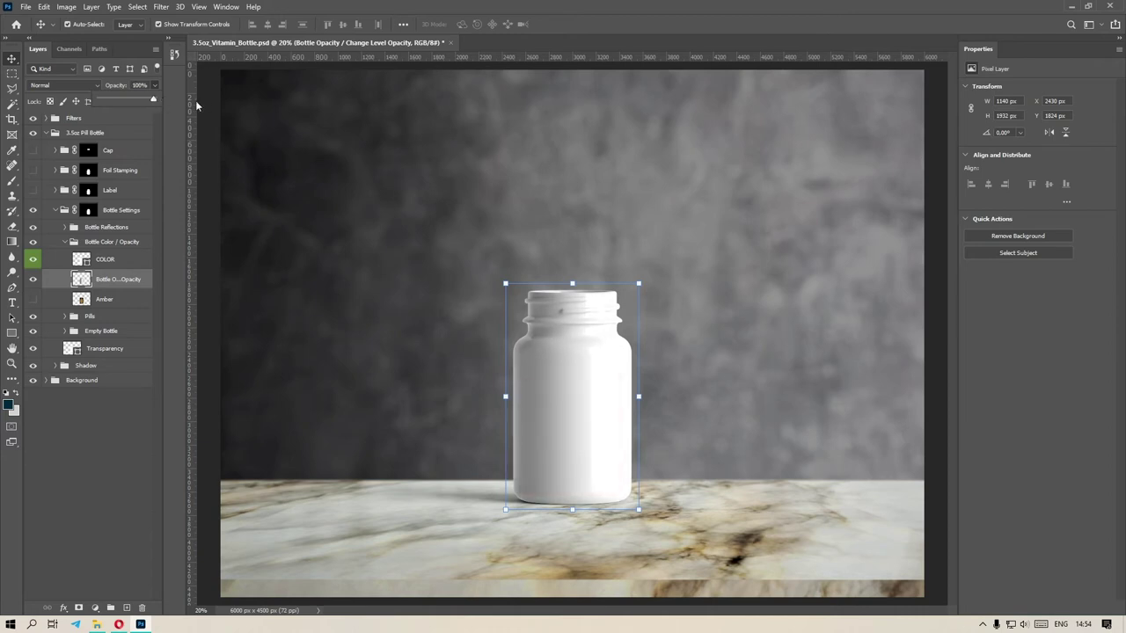
Recolour the opaque bottle black (#000000) using the COLOR layer
double_click(81, 259)
left_click_drag(809, 445, 799, 468)
left_click_drag(829, 510, 614, 604)
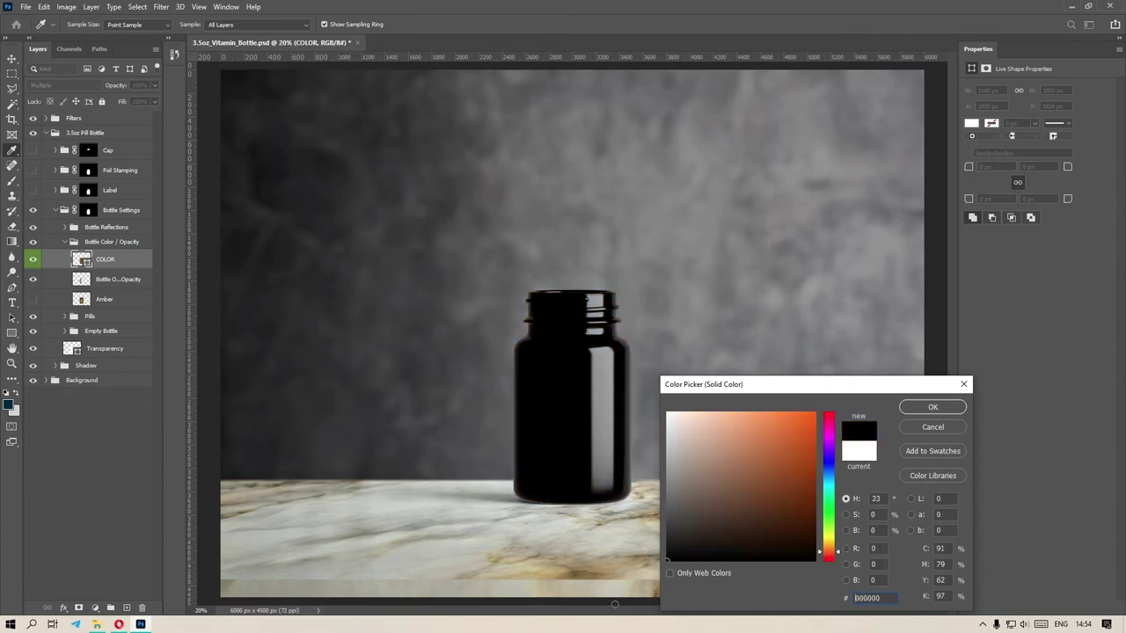
left_click(932, 407)
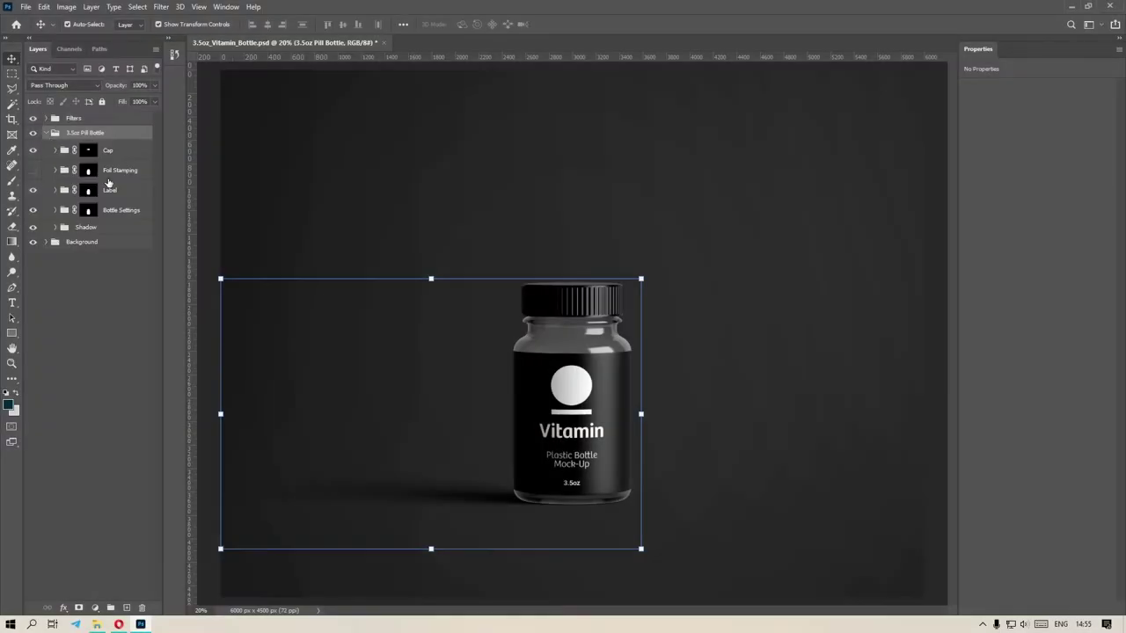
Expand the Label group and compare its glossy and matte reflections by switching their visibility, leaving Reflection Matte shown
left_click(55, 190)
left_click(54, 191)
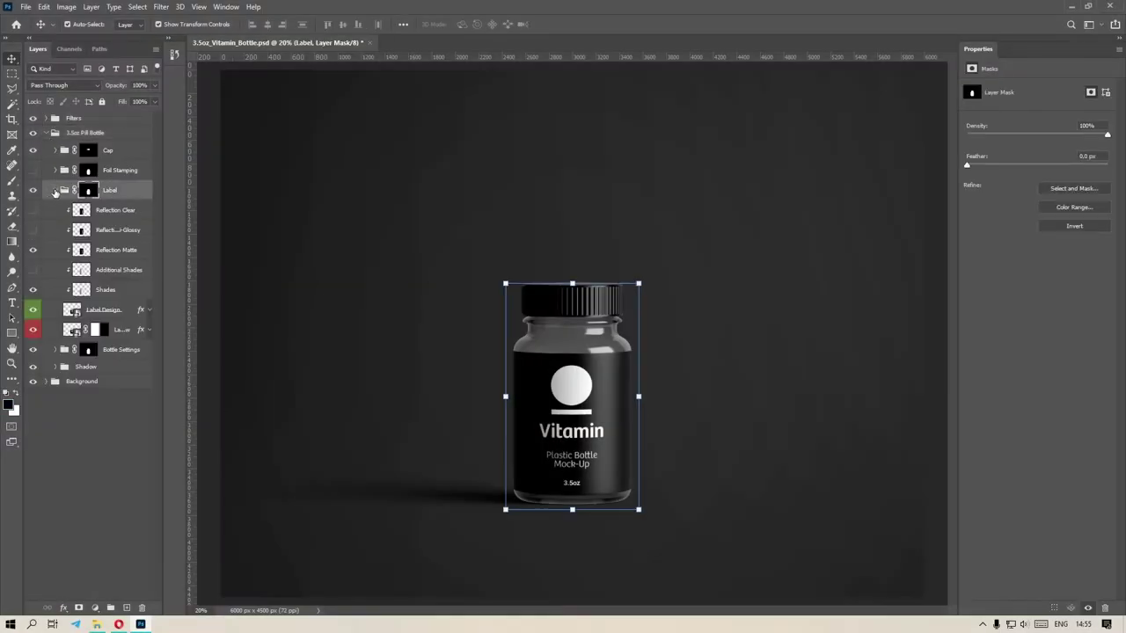
left_click(111, 251)
left_click(32, 250)
left_click(33, 230)
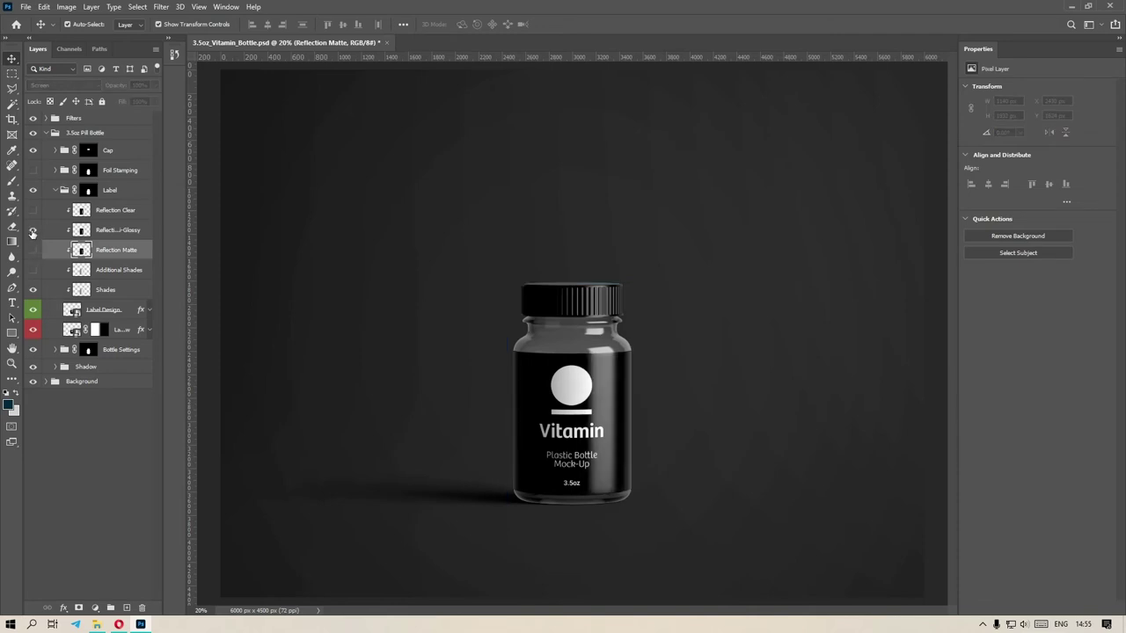
left_click(32, 229)
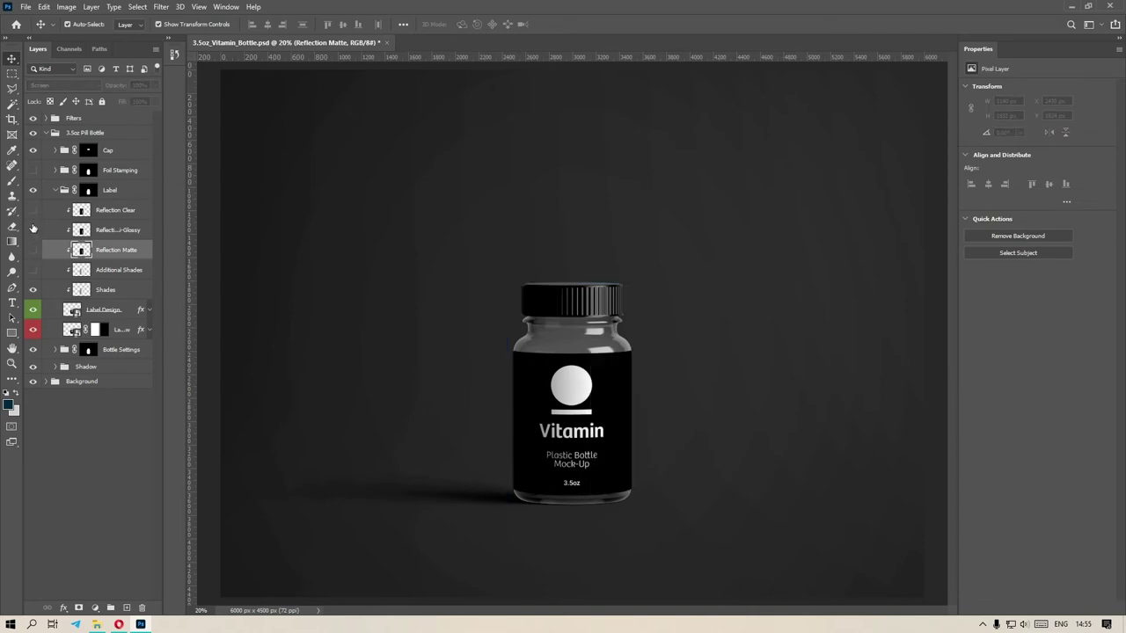
left_click(33, 229)
left_click(32, 229)
left_click(33, 250)
Inspect the label at 100% zoom, preview its glossy reflection, and replace Reflection Matte with Reflection Clear
key("ctrl+1")
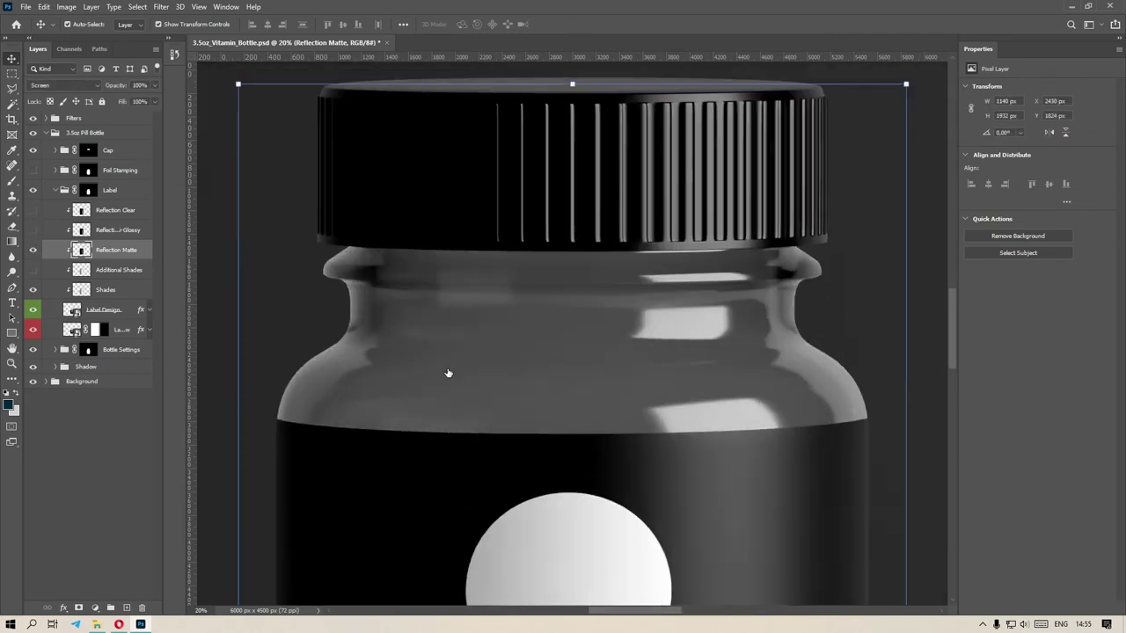
scroll(466, 284, "down", 3)
scroll(465, 284, "right", 3)
left_click(33, 250)
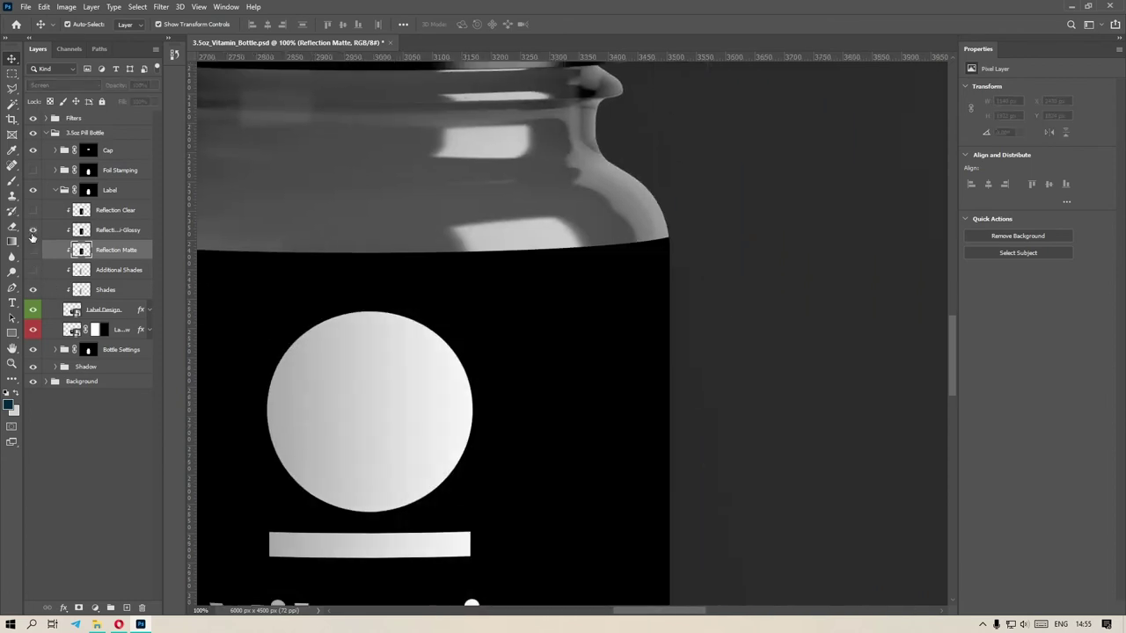
left_click(33, 229)
left_click(33, 230)
left_click(32, 211)
Set the label's Reflection Clear layer opacity to 65% and collapse the Label group
left_click(110, 211)
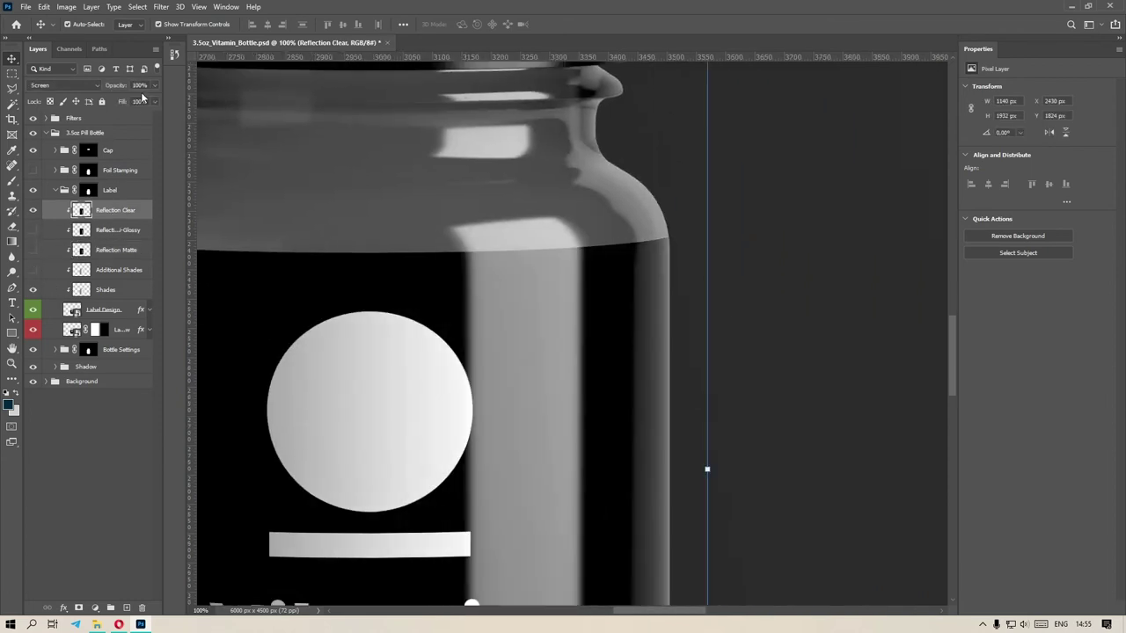
mouse_move(142, 102)
left_mouse_down()
mouse_move(124, 100)
mouse_move(134, 100)
left_mouse_up()
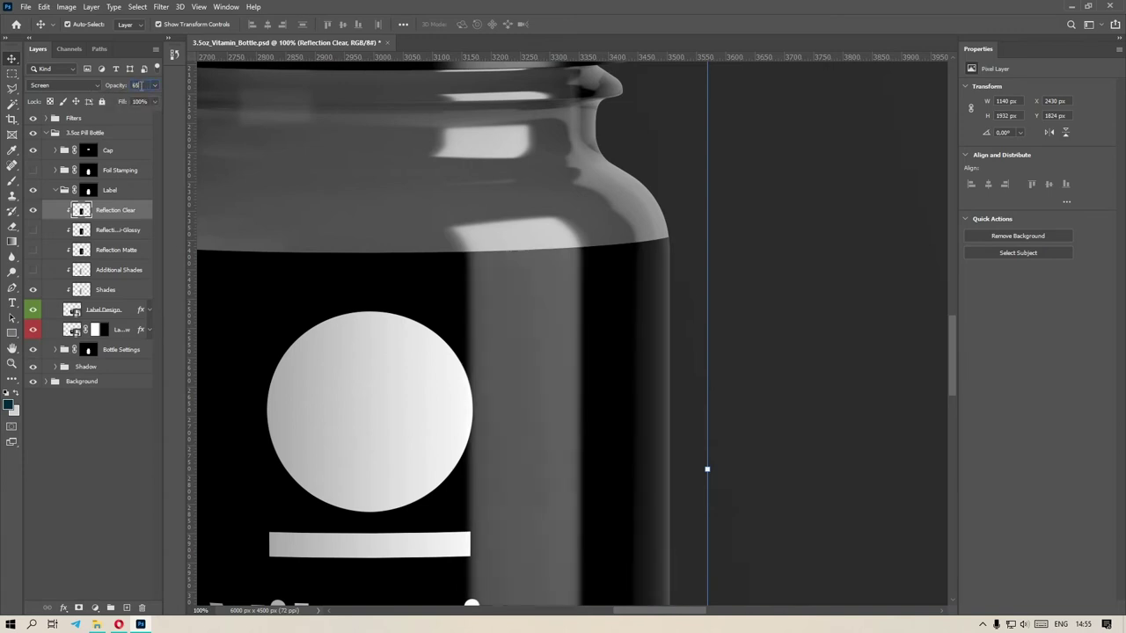
left_click(55, 190)
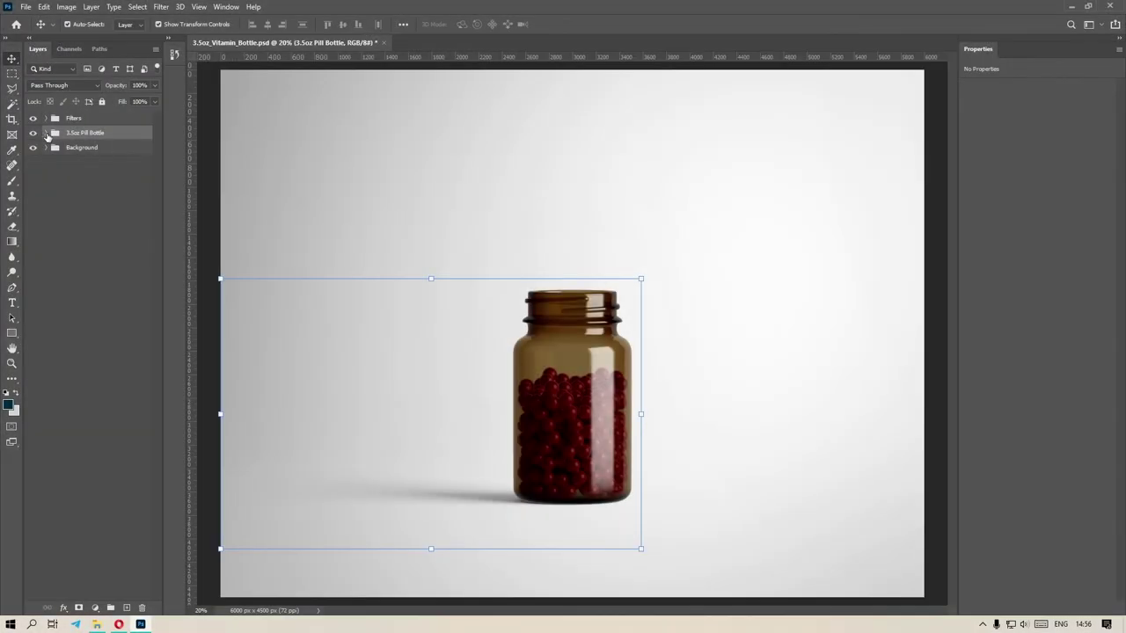
Expand the 3.5oz Pill Bottle group down to the layers of Fold Texture 1 within Foil Stamping
left_click(46, 133)
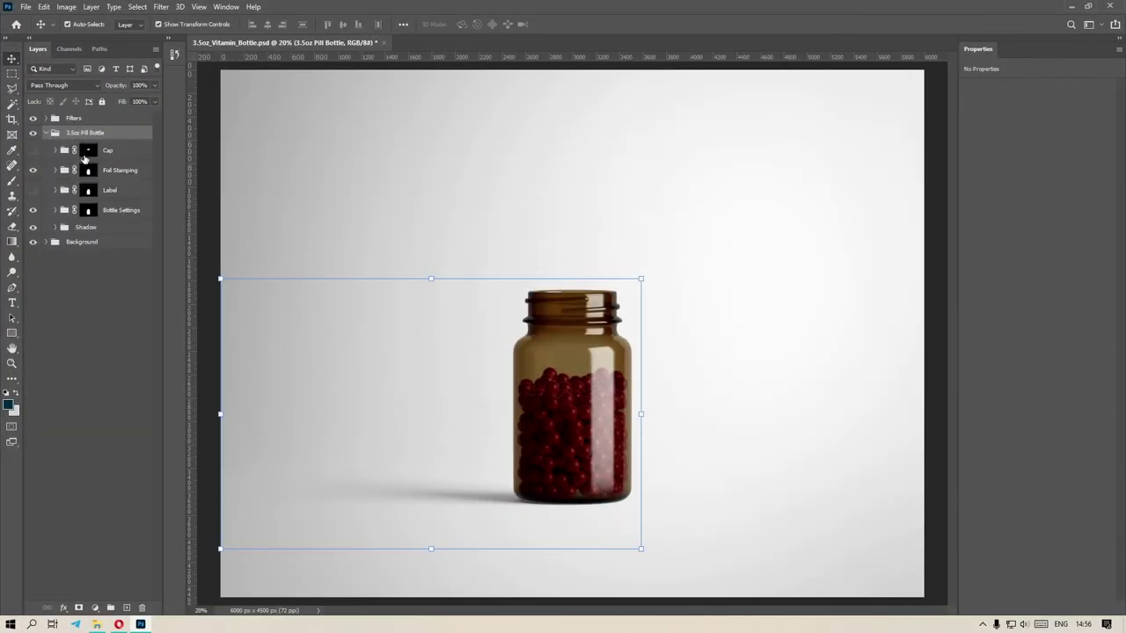
left_click(104, 169)
left_click(55, 169)
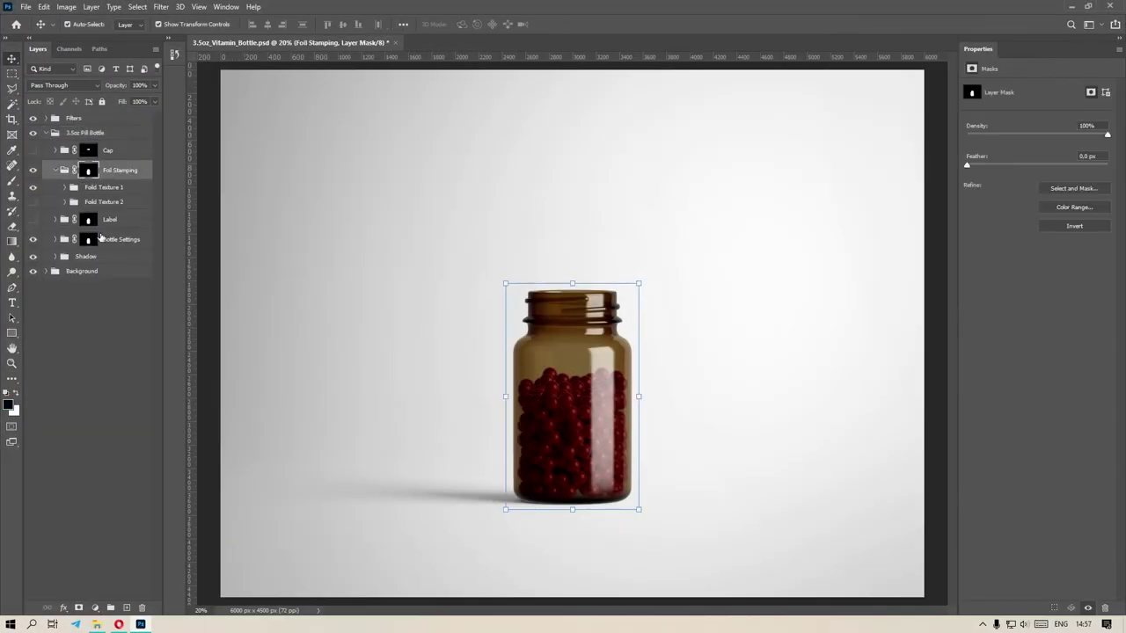
left_click(65, 187)
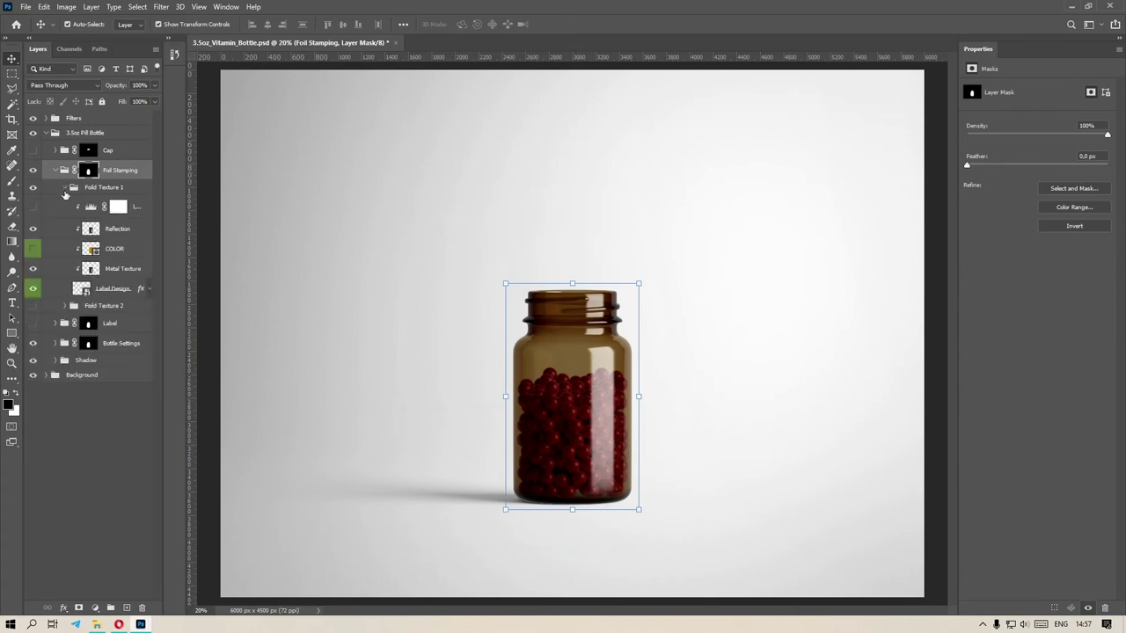
Open the foil's Label Design smart object, show its black Vitamin artwork layer, and save it back to the mock-up
right_click(110, 295)
left_click(130, 247)
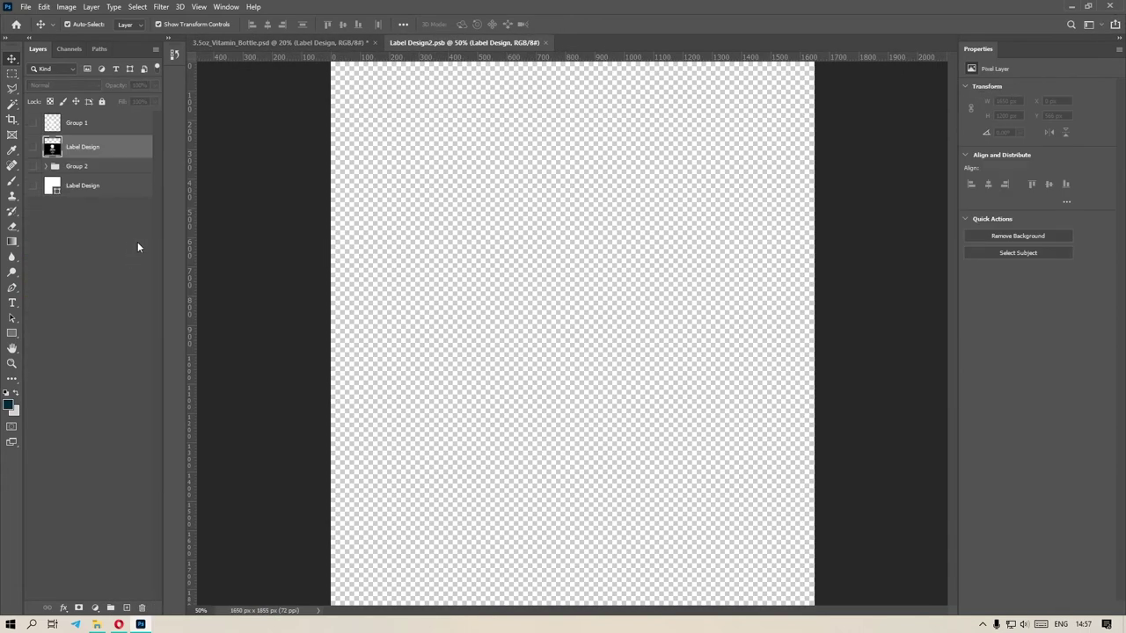
left_click(33, 147)
left_click(545, 43)
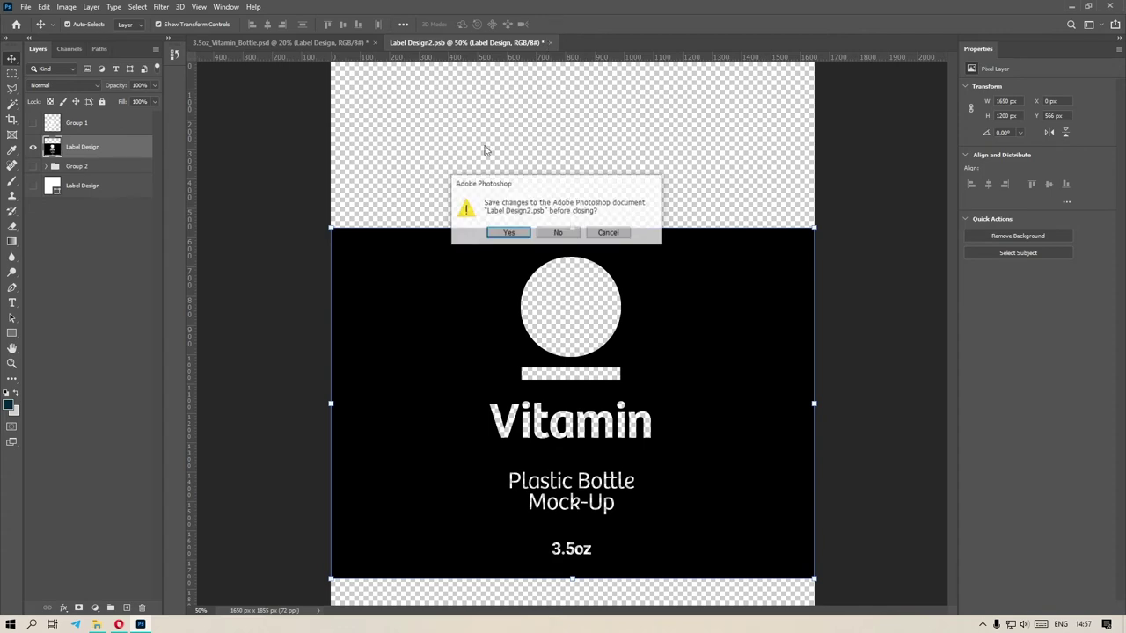
left_click(503, 231)
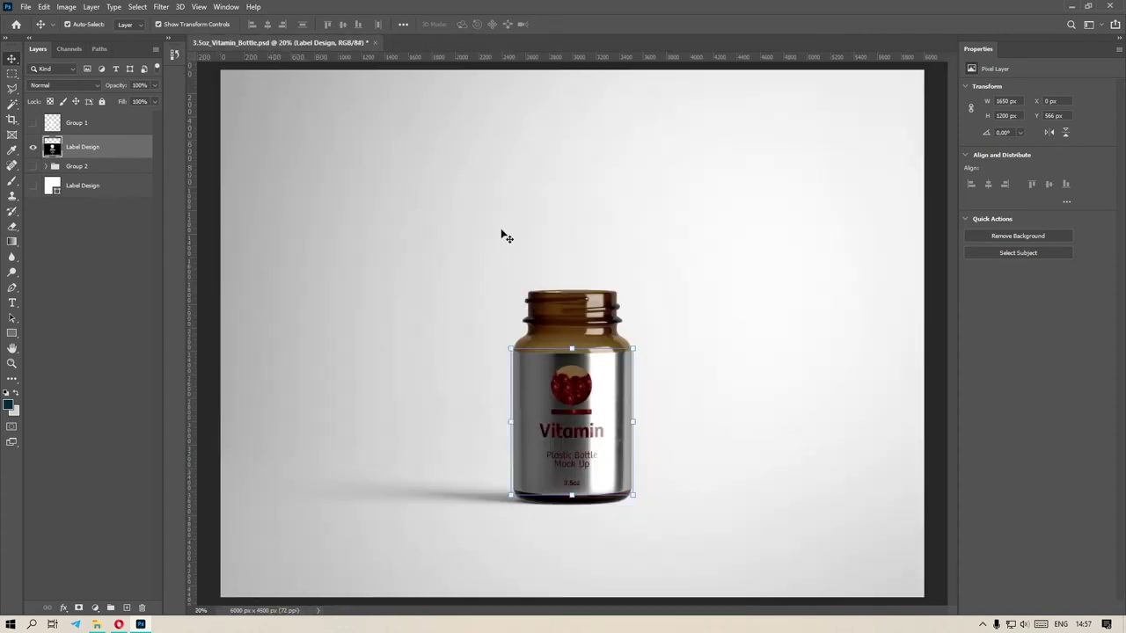
Show the COLOR layer of Fold Texture 1 and try the magenta d300a9 on it, cancelling the colour change
key("ctrl+1")
left_click_drag(648, 378, 608, 116)
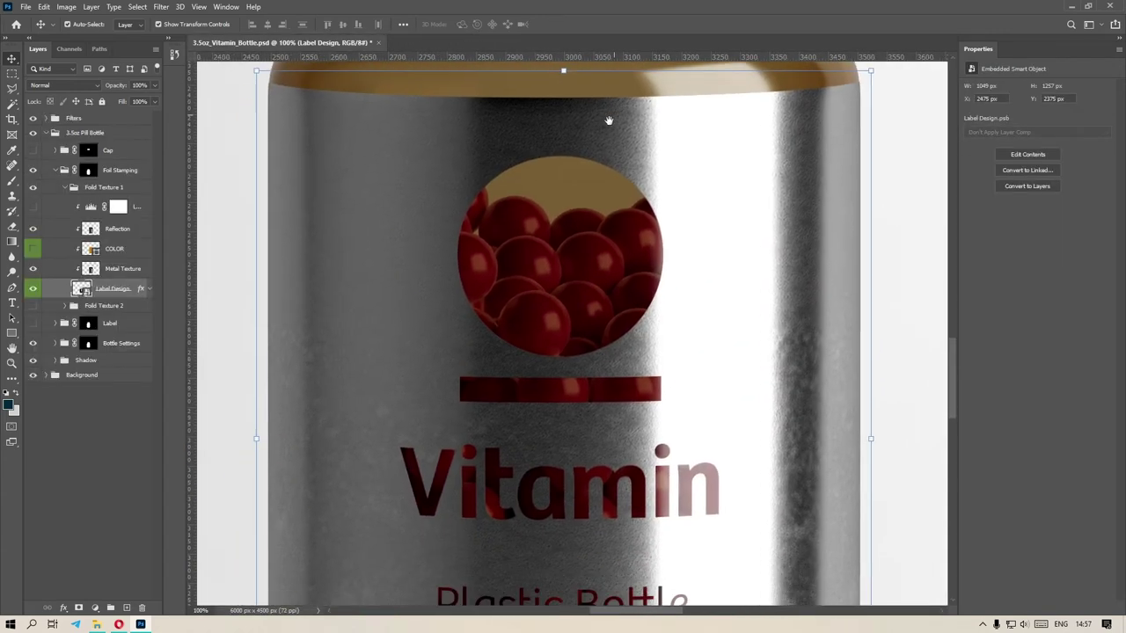
left_click(114, 249)
left_click(33, 249)
double_click(379, 280)
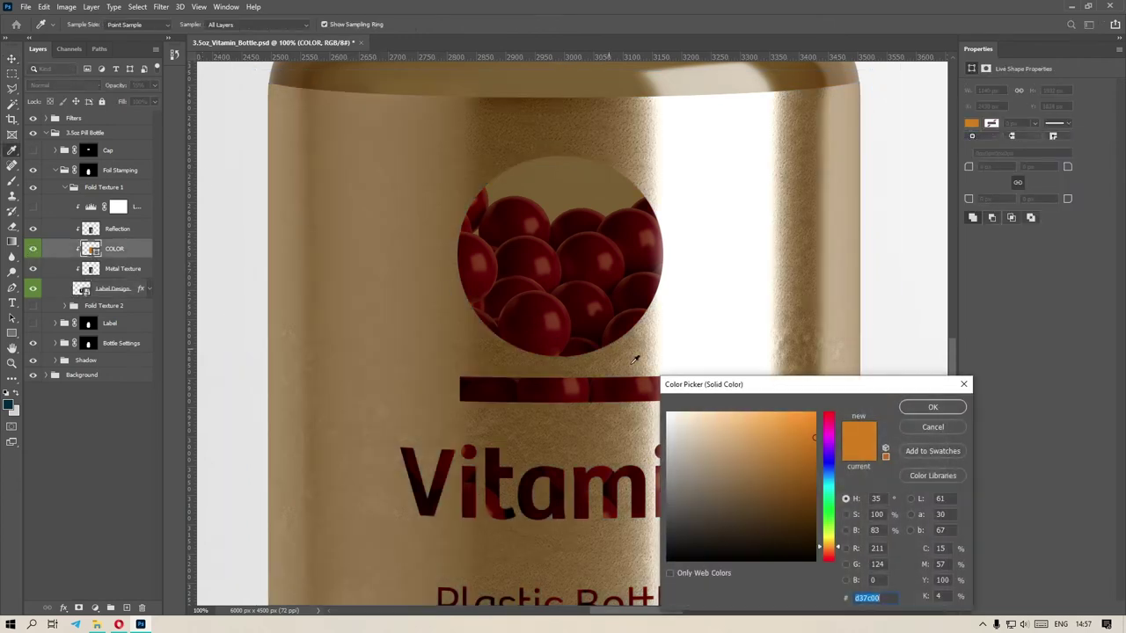
left_click_drag(834, 524, 834, 437)
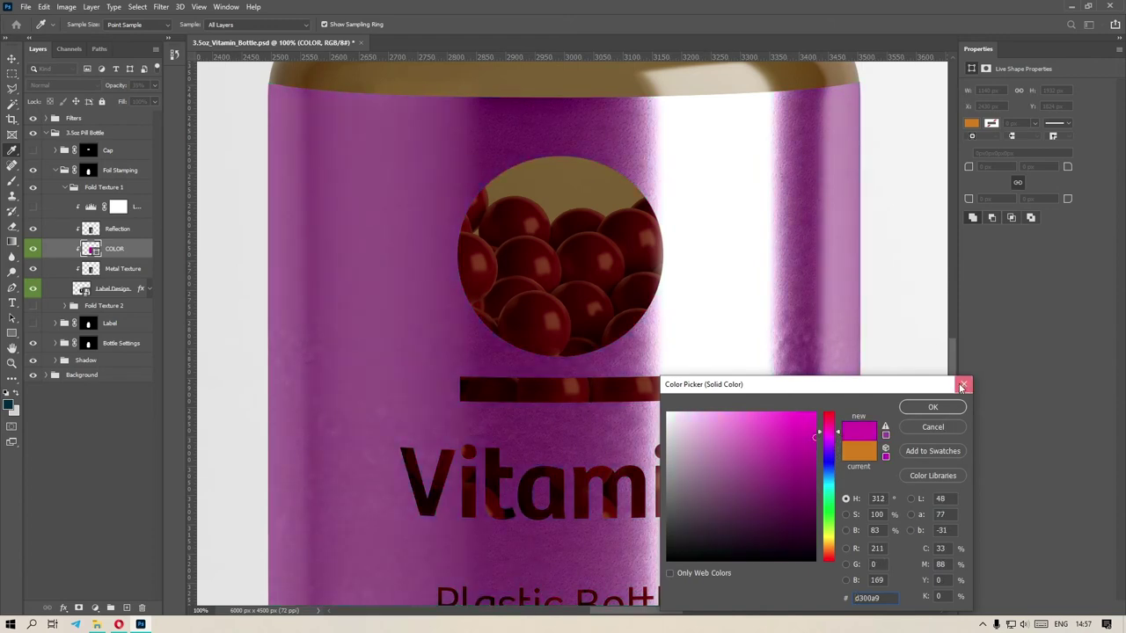
left_click(963, 384)
Try a lower opacity on the Reflection layer of Fold Texture 1 and return it to 100%
left_click(113, 228)
left_click(154, 85)
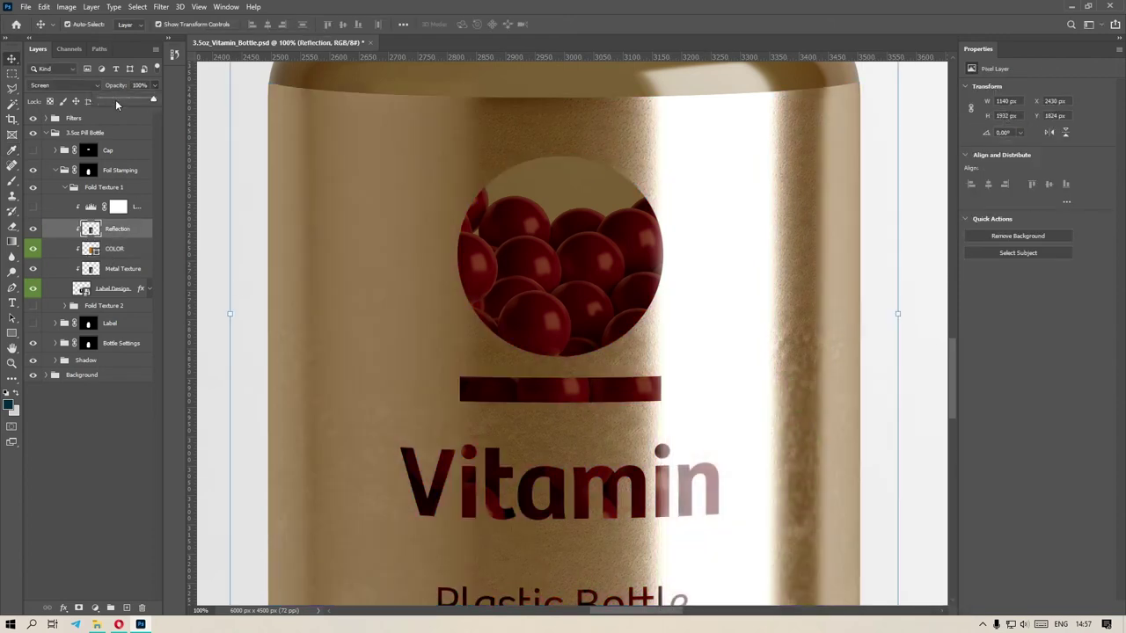
left_click(115, 101)
mouse_move(114, 102)
left_mouse_down()
mouse_move(156, 101)
mouse_move(106, 101)
left_mouse_up()
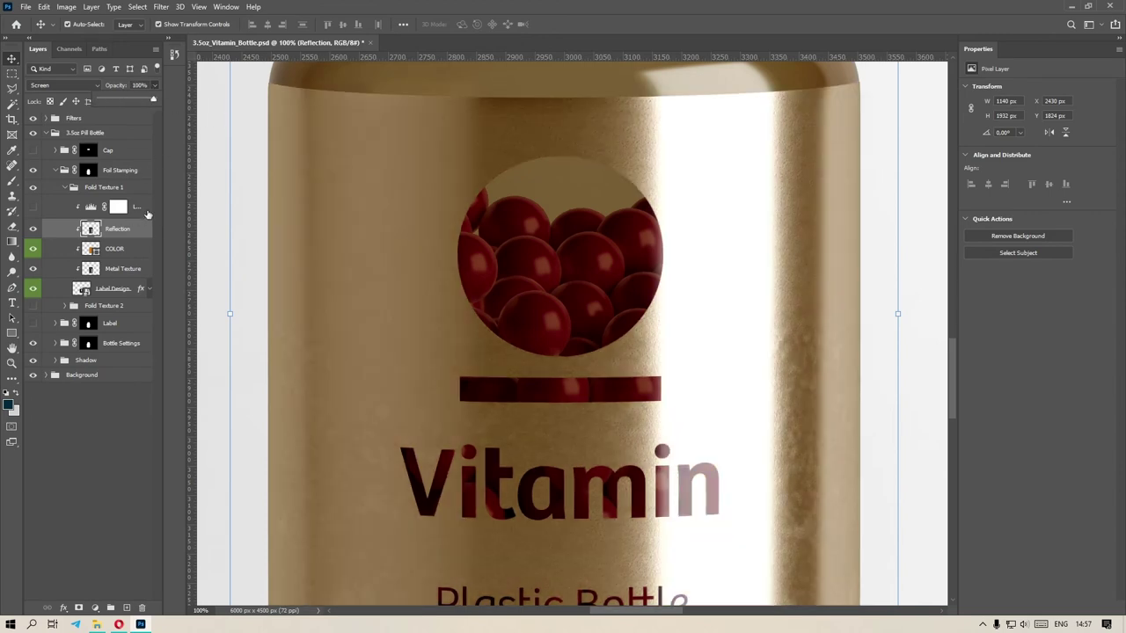
Preview the Levels adjustment of Fold Texture 1, try a midtone shift and undo it, and hide the adjustment
left_click(53, 207)
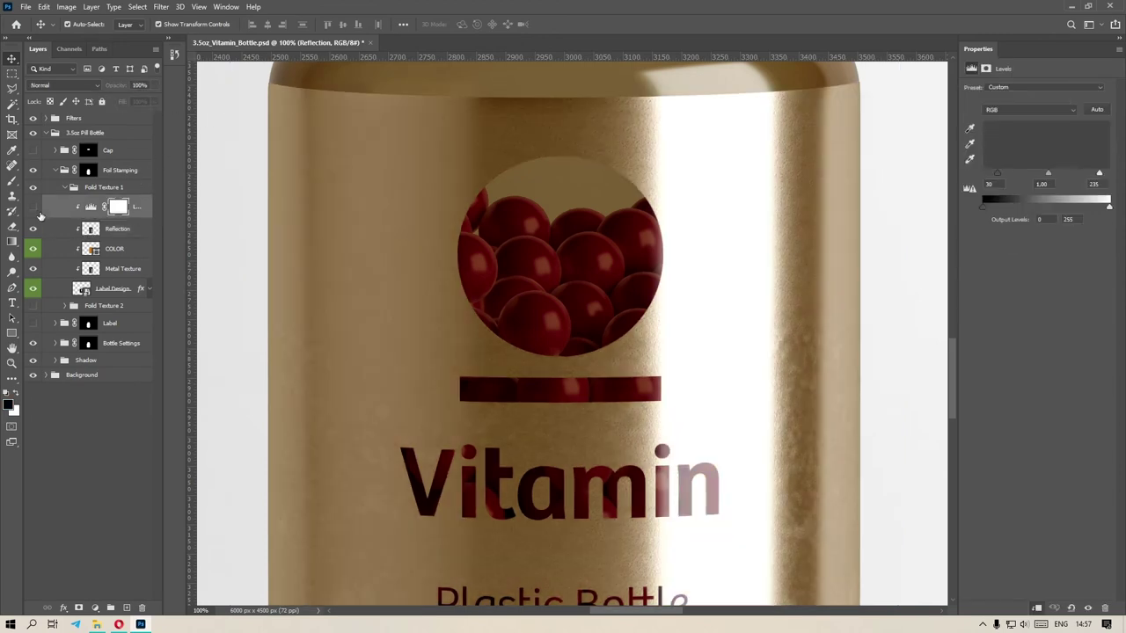
left_click(34, 208)
left_click_drag(1048, 176, 1073, 176)
key("ctrl+z")
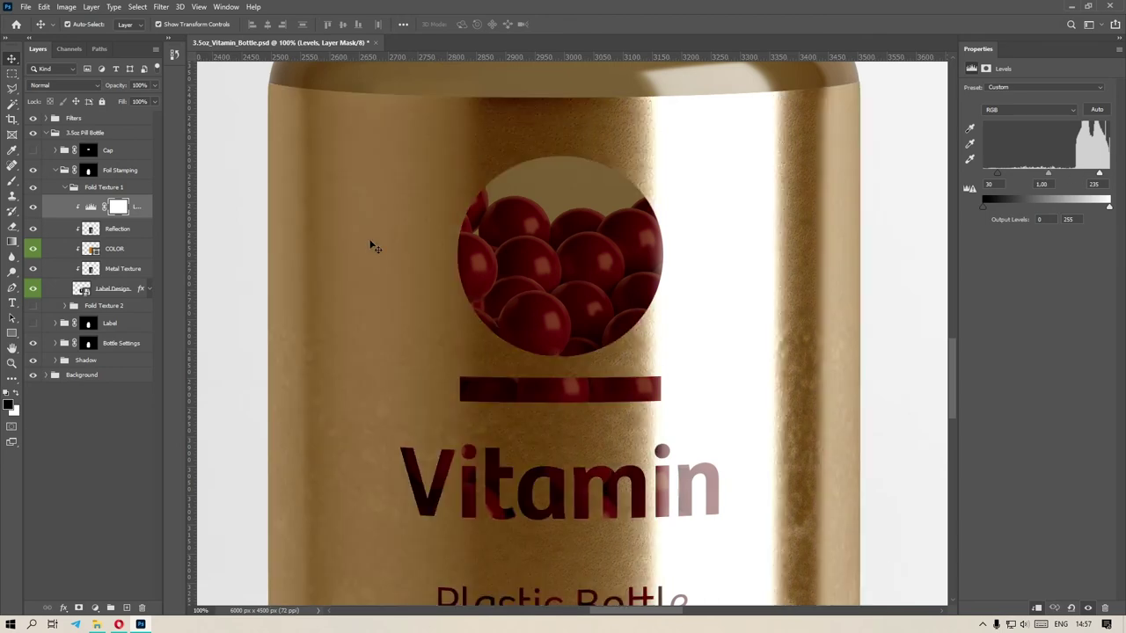
left_click(35, 207)
Hide the COLOR layer in Fold Texture 1, collapse the group, and show Fold Texture 2 in its place
left_click(34, 248)
left_click(64, 187)
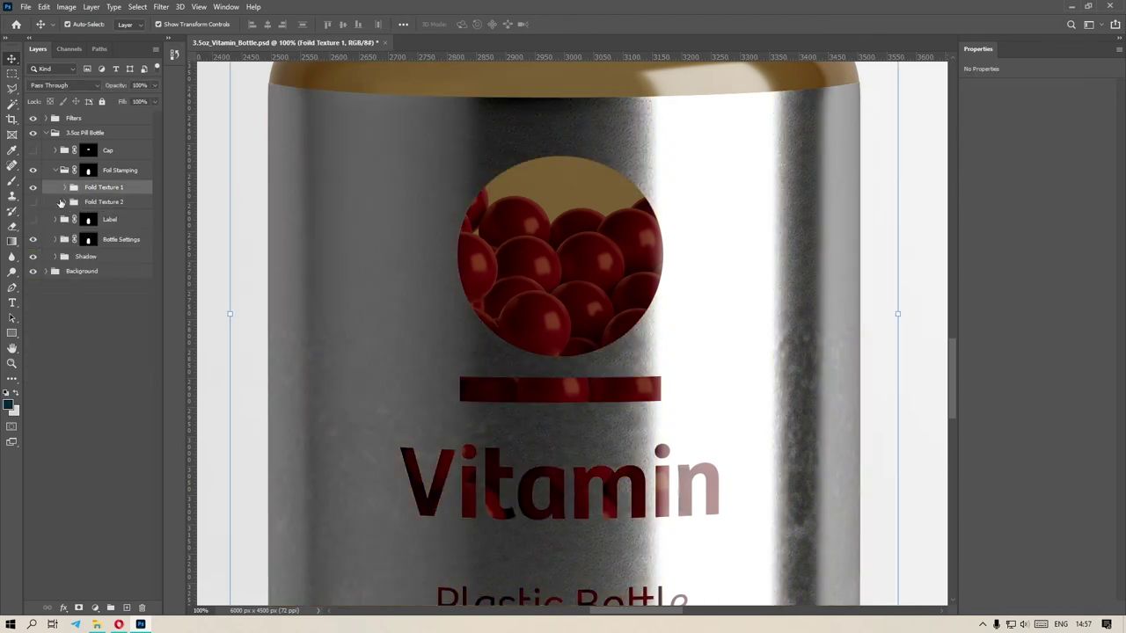
left_click(33, 188)
left_click(34, 203)
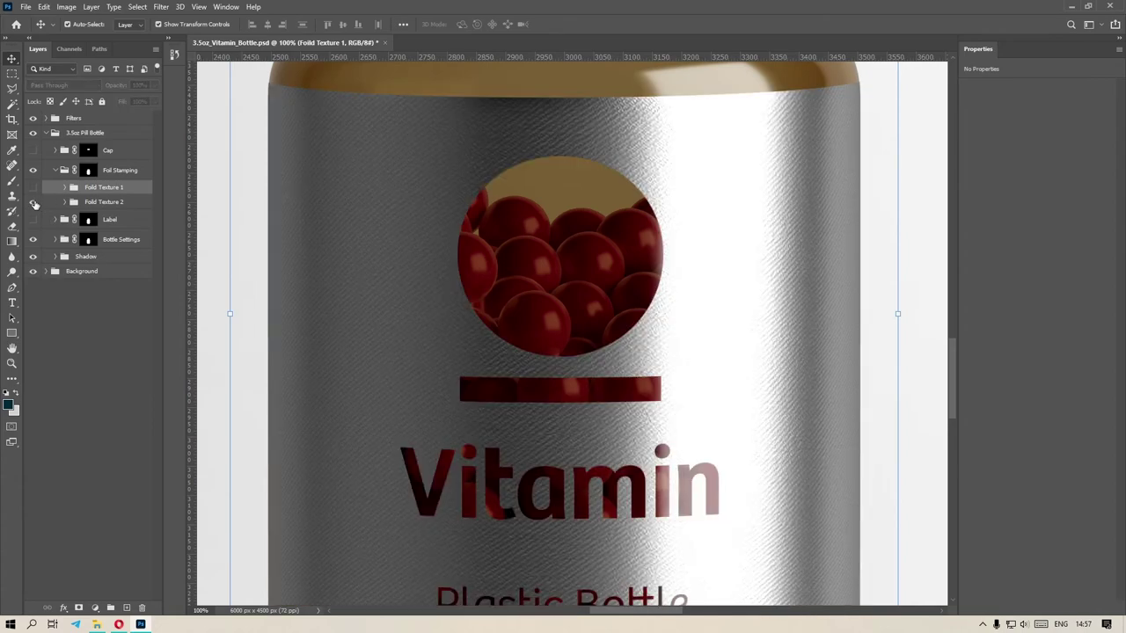
Compare the two foil textures by repeatedly switching the visibility of Fold Texture 1
left_click(33, 189)
left_click(33, 188)
left_click(34, 188)
left_click(33, 189)
left_click(34, 188)
left_click(33, 188)
left_click(33, 188)
left_click(33, 188)
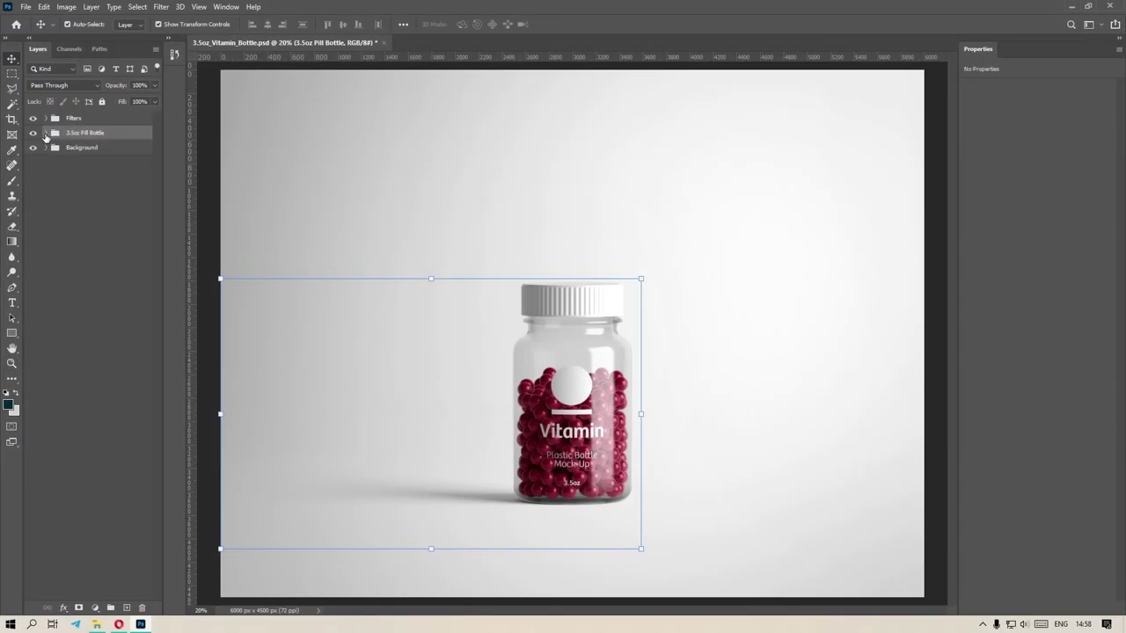
Examine the cap at 100% zoom and compare the bottle with and without the Cap group visible
left_click(46, 133)
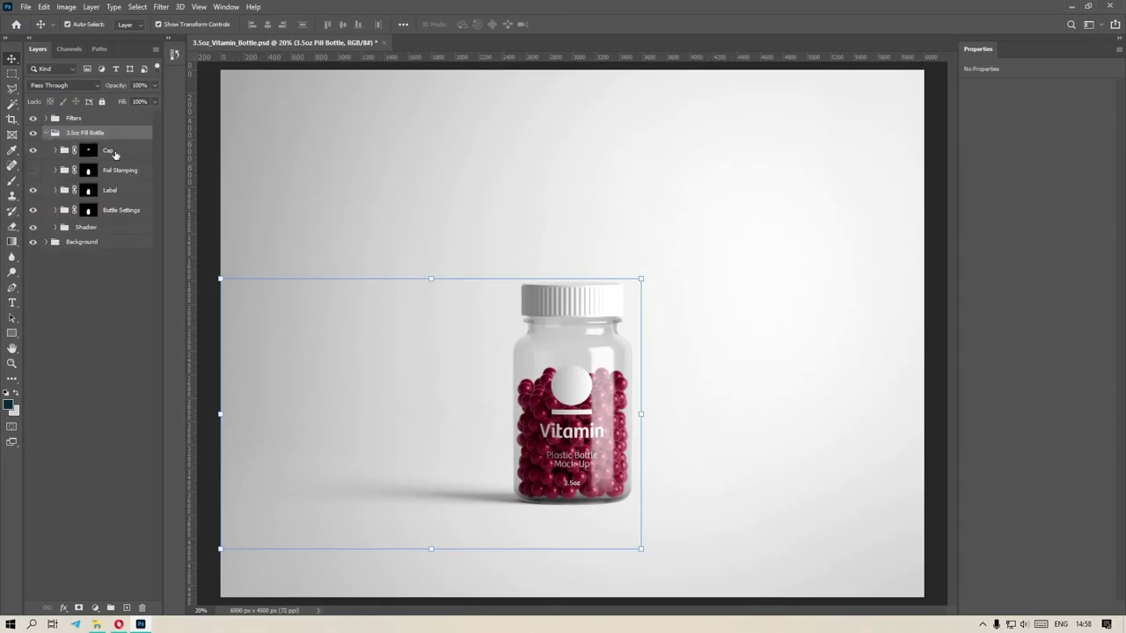
left_click(88, 149)
scroll(581, 273, "up", 5)
left_click_drag(580, 273, 583, 378)
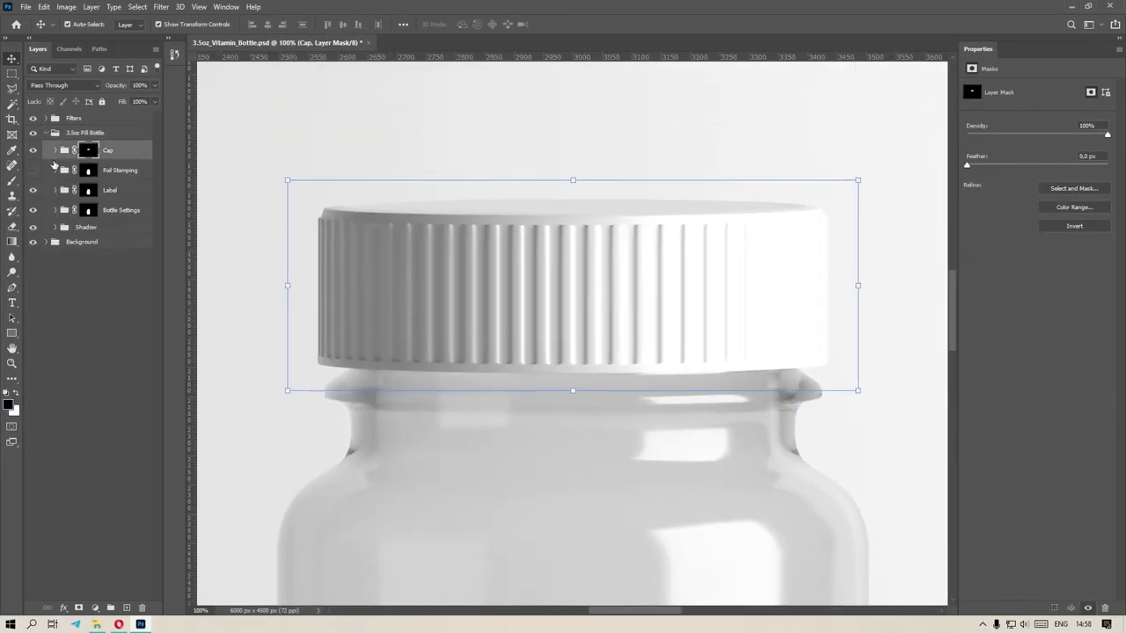
left_click(33, 150)
left_click(34, 150)
left_click(33, 150)
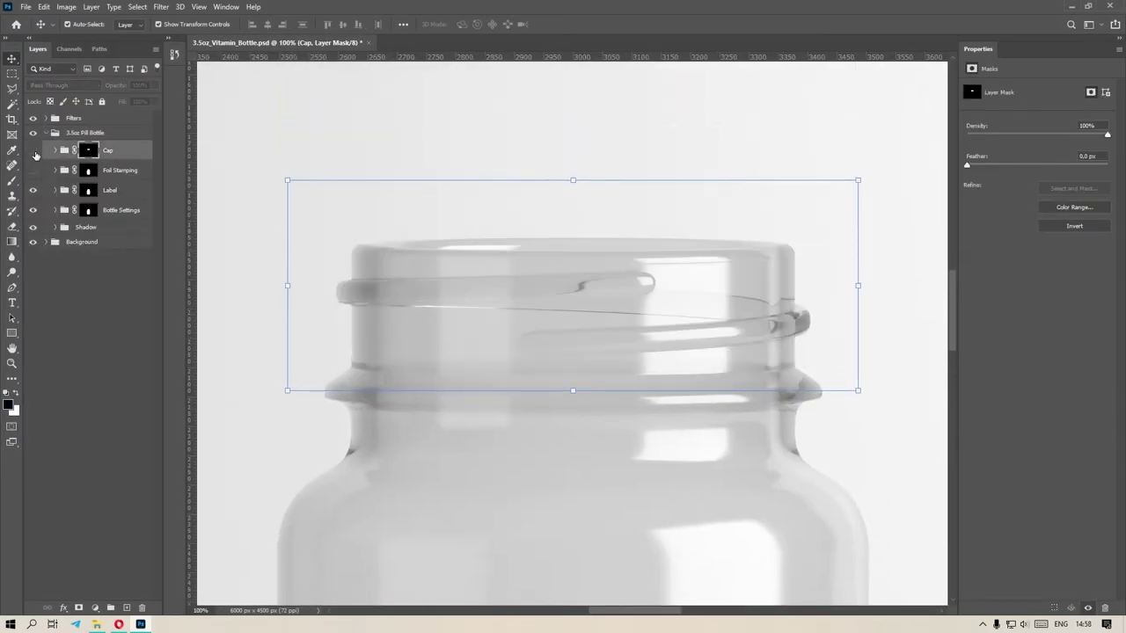
left_click(33, 151)
Expand the Cap group and set its COLOR layer to black (000000)
left_click(54, 150)
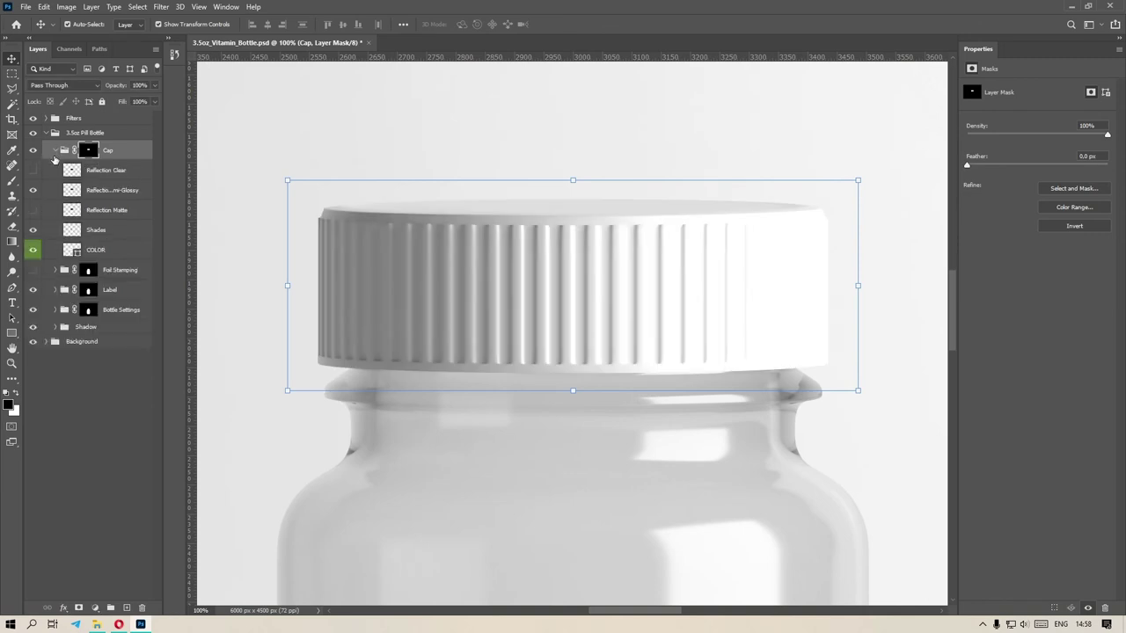
double_click(70, 250)
left_click(783, 444)
left_click_drag(783, 444, 830, 560)
type("000000")
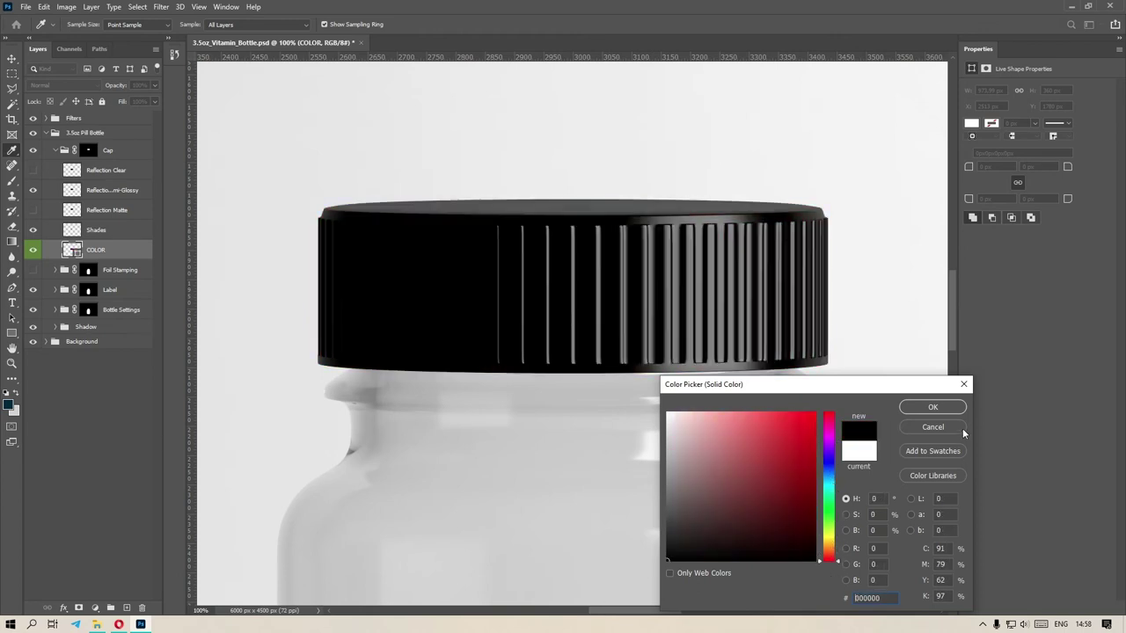
left_click(932, 408)
Compare the cap with and without its semi-glossy reflection, and replace that reflection with Reflection Clear
left_click(34, 191)
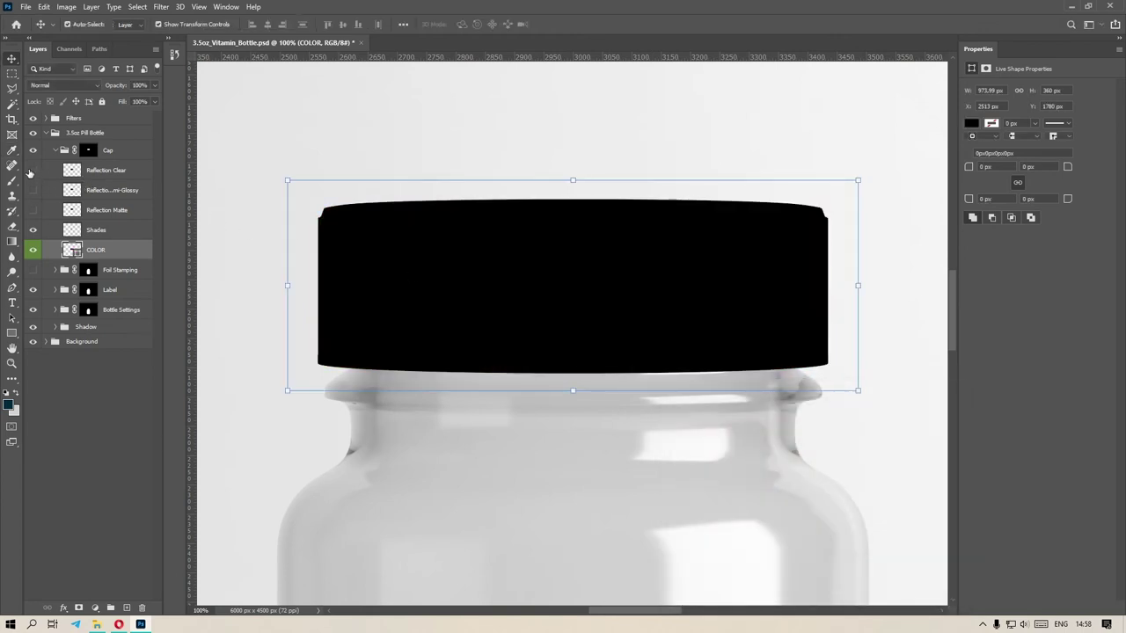
left_click(34, 191)
left_click(34, 191)
left_click(34, 190)
left_click(33, 190)
left_click(34, 191)
left_click(33, 191)
left_click(33, 191)
left_click(33, 191)
left_click(34, 169)
Set the cap's Reflection Clear layer opacity to 88% and collapse the Cap group
left_click(123, 170)
mouse_move(130, 102)
left_mouse_down()
mouse_move(115, 102)
mouse_move(147, 99)
left_mouse_up()
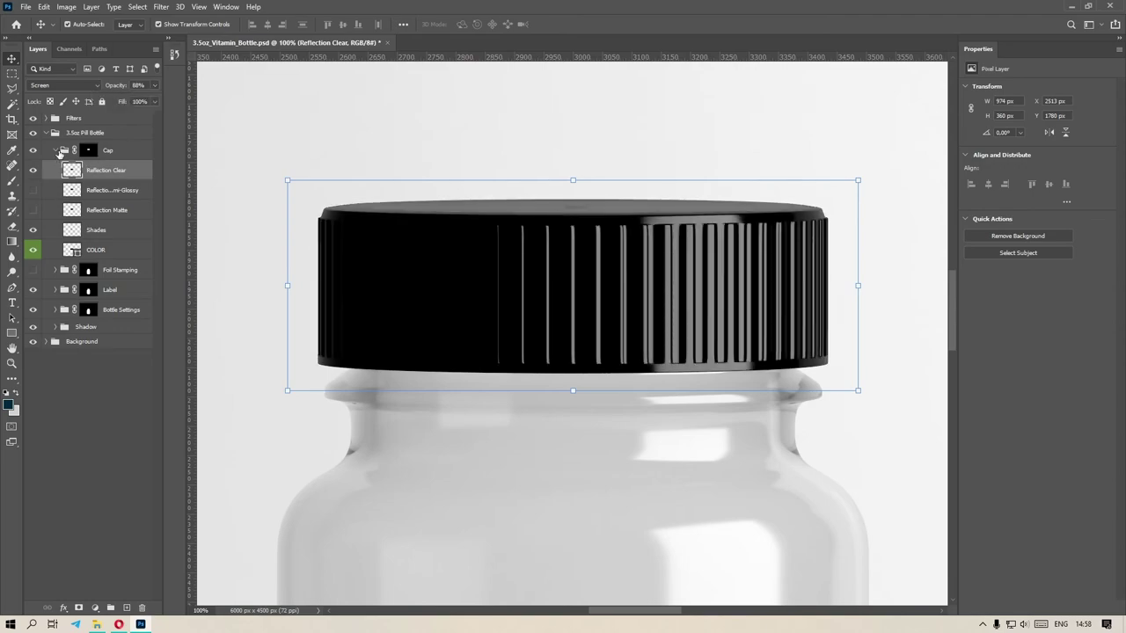
left_click(56, 150)
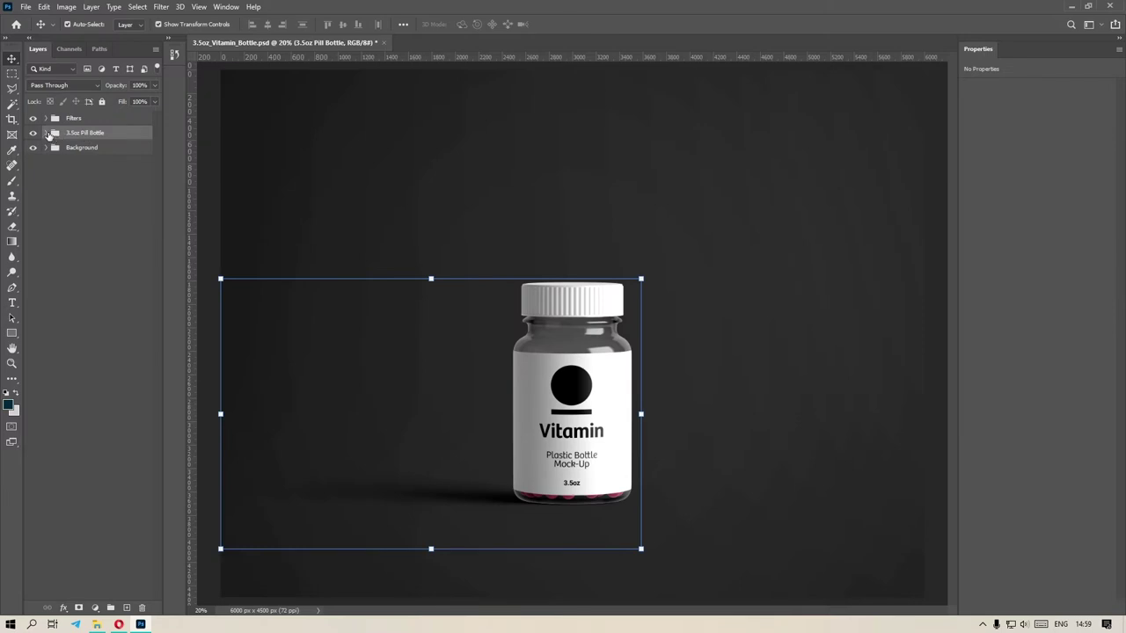
Recolour the white cap on the dark-background version to black (000000) through the Cap group's COLOR layer
left_click(46, 133)
left_click(88, 150)
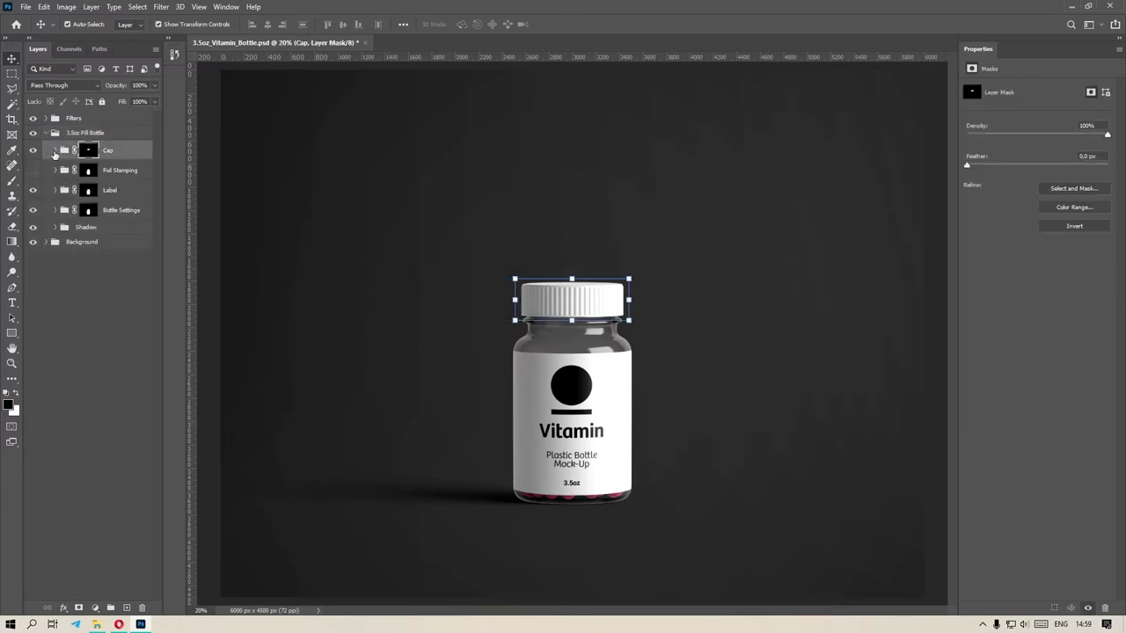
left_click(54, 150)
double_click(73, 250)
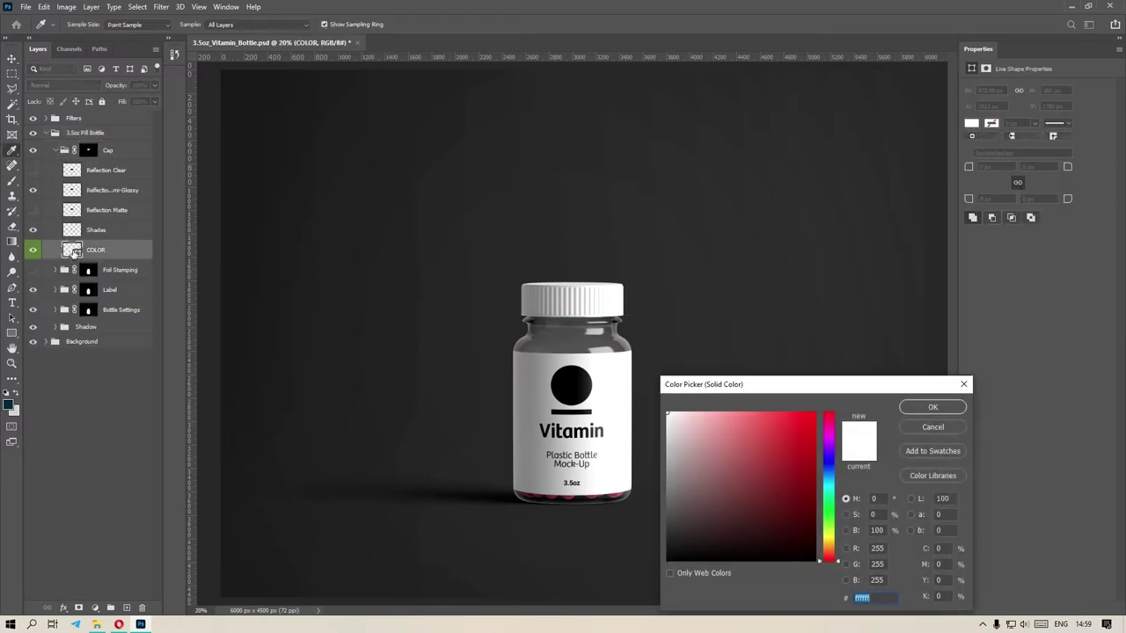
type("000000")
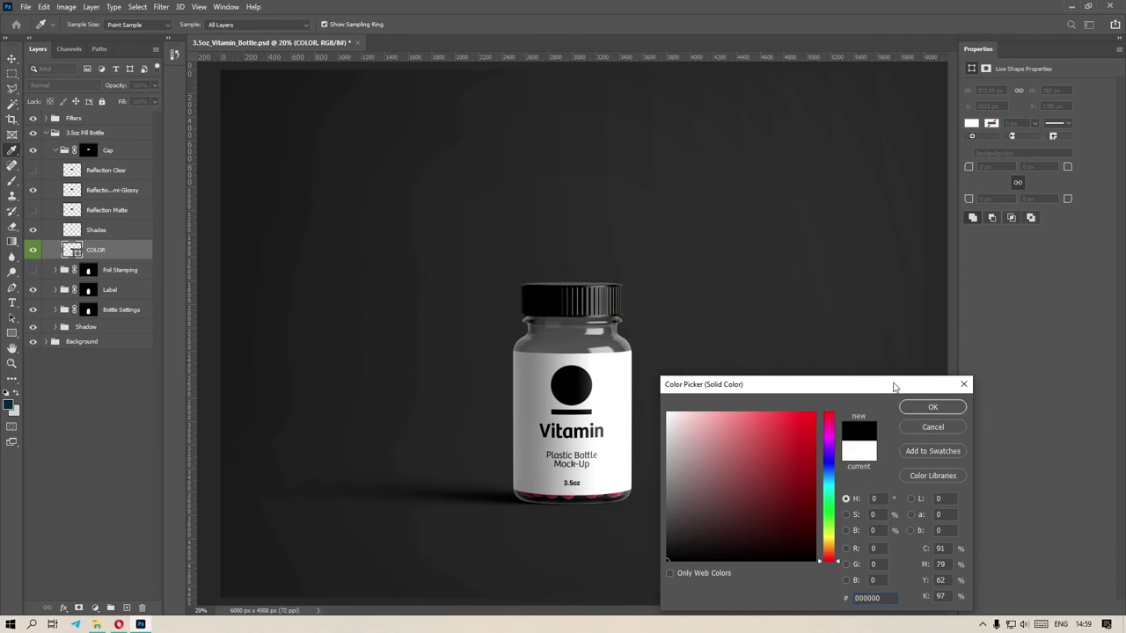
left_click(933, 407)
key("v")
Lower the opacity of the cap's Reflection Semi-Glossy layer and collapse the Cap group
left_click(112, 190)
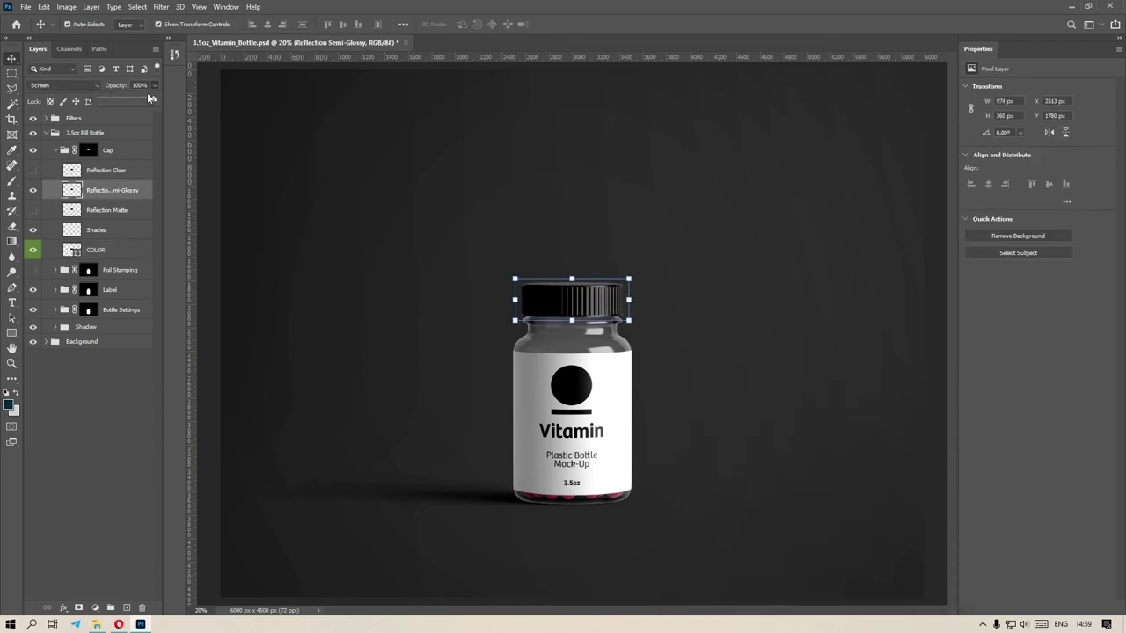
left_click_drag(150, 97, 130, 98)
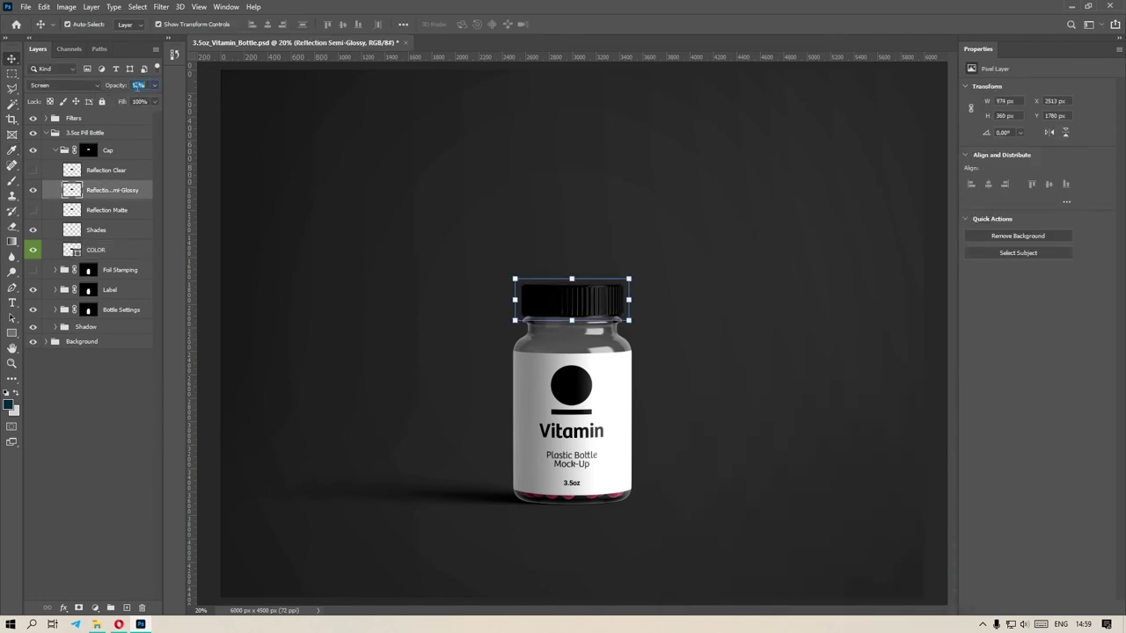
type("7")
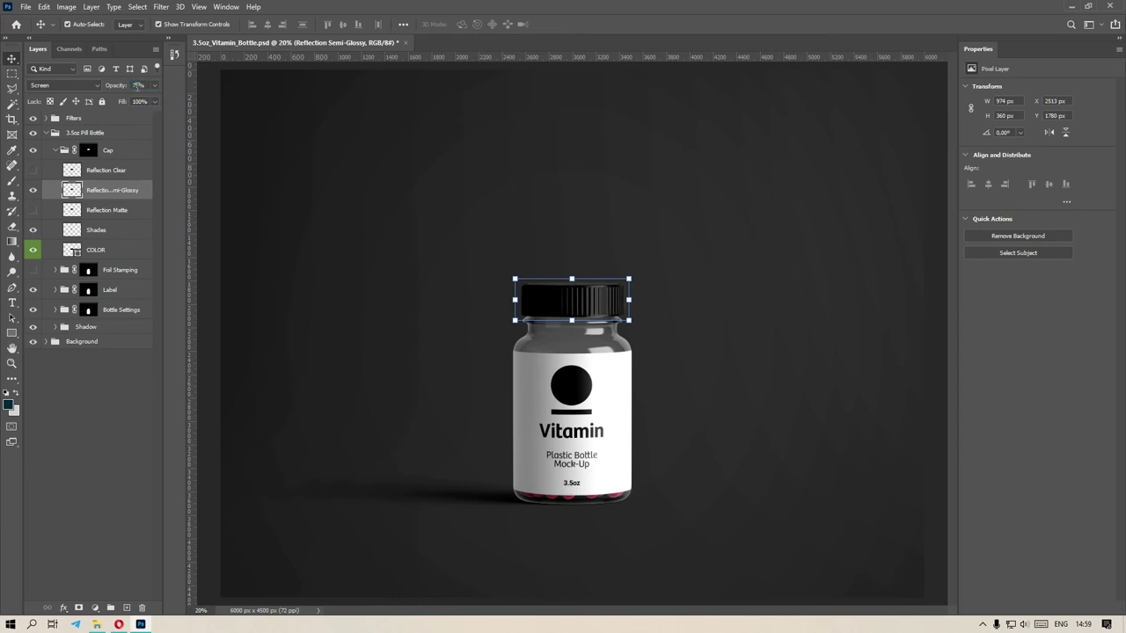
left_click(86, 369)
left_click(56, 150)
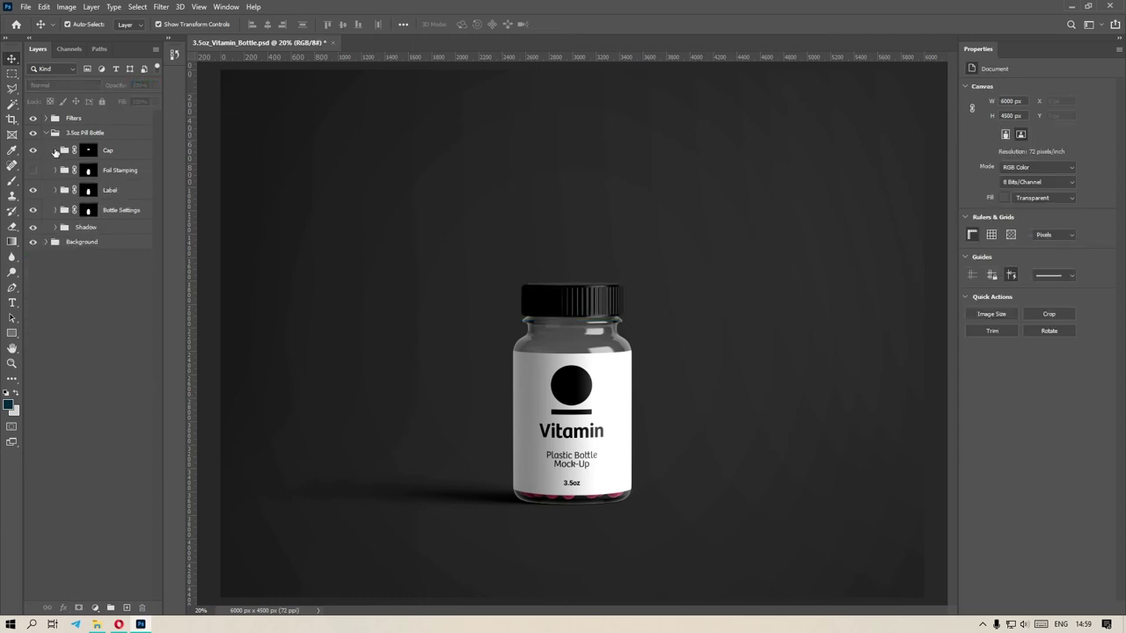
Show the Additional Shades layer in the Label group, adjust its opacity, and collapse the group
left_click(88, 190)
left_click(55, 190)
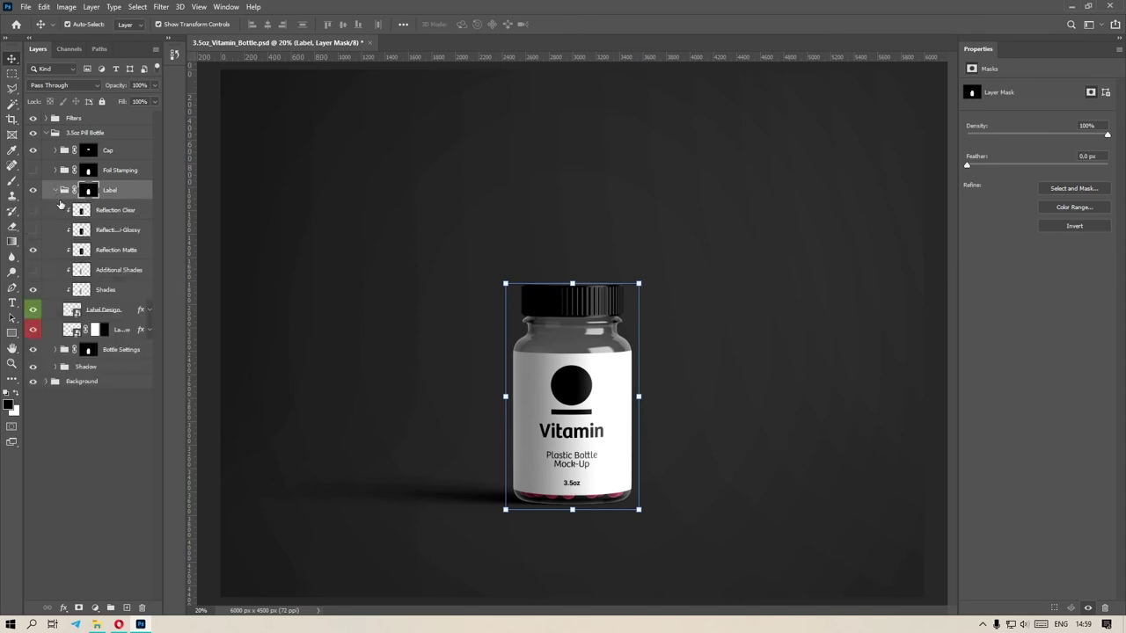
left_click(107, 270)
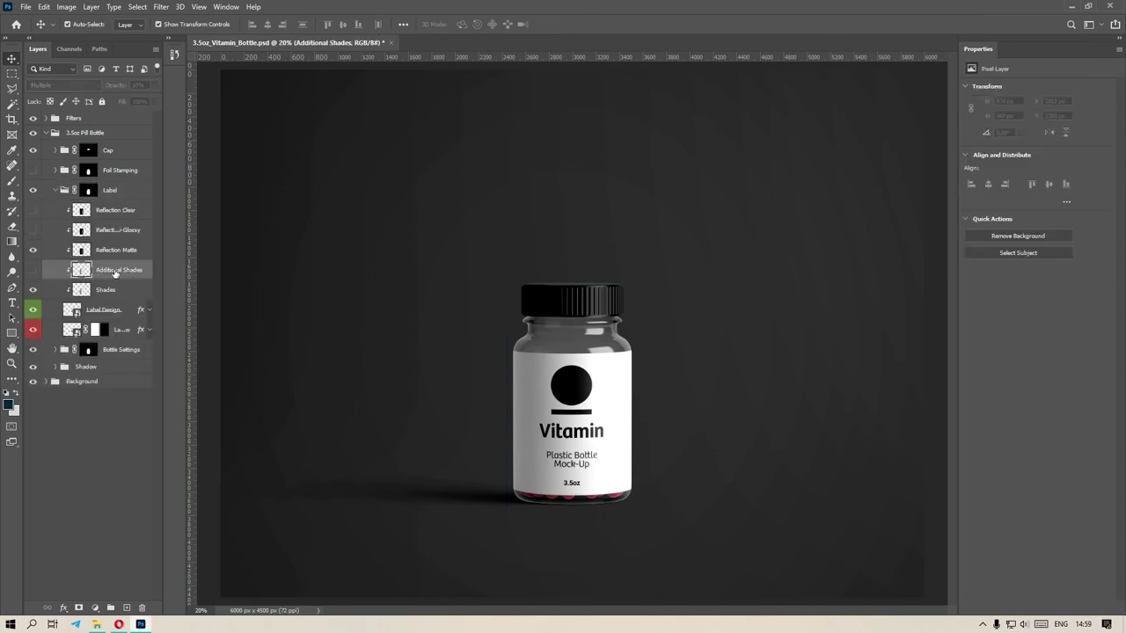
left_click(35, 272)
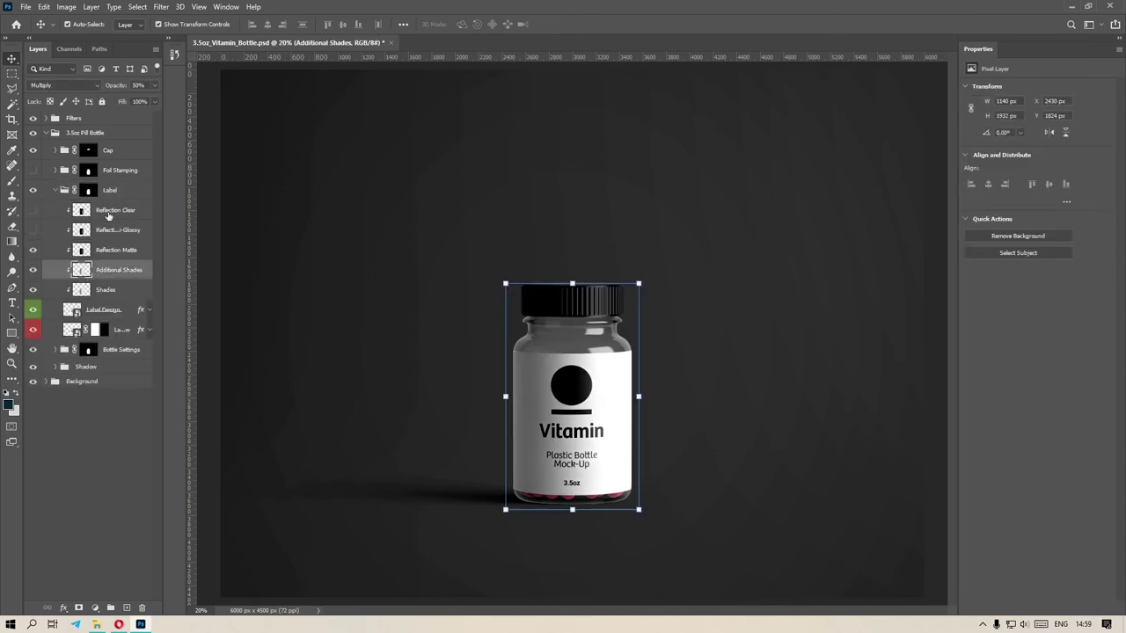
left_click(153, 85)
mouse_move(132, 98)
left_mouse_down()
mouse_move(107, 99)
mouse_move(235, 104)
left_mouse_up()
left_click(109, 435)
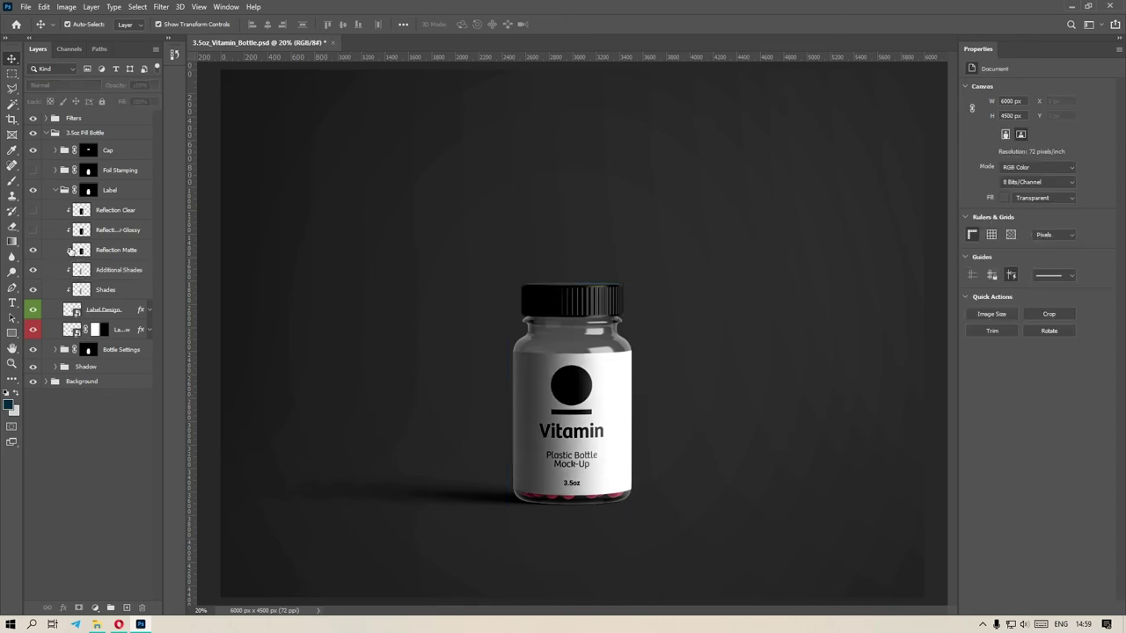
left_click(55, 190)
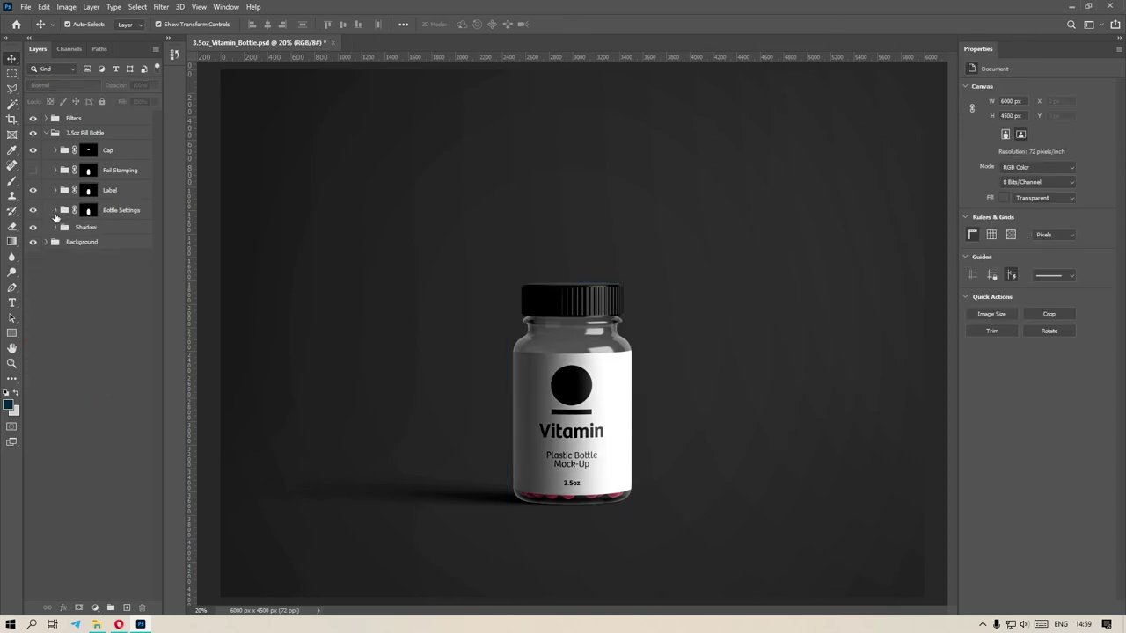
Set the opacity of the Reflection Clear layer in the Bottle Reflections group to 20% and collapse that group
left_click(55, 209)
left_click(73, 227)
left_click(65, 228)
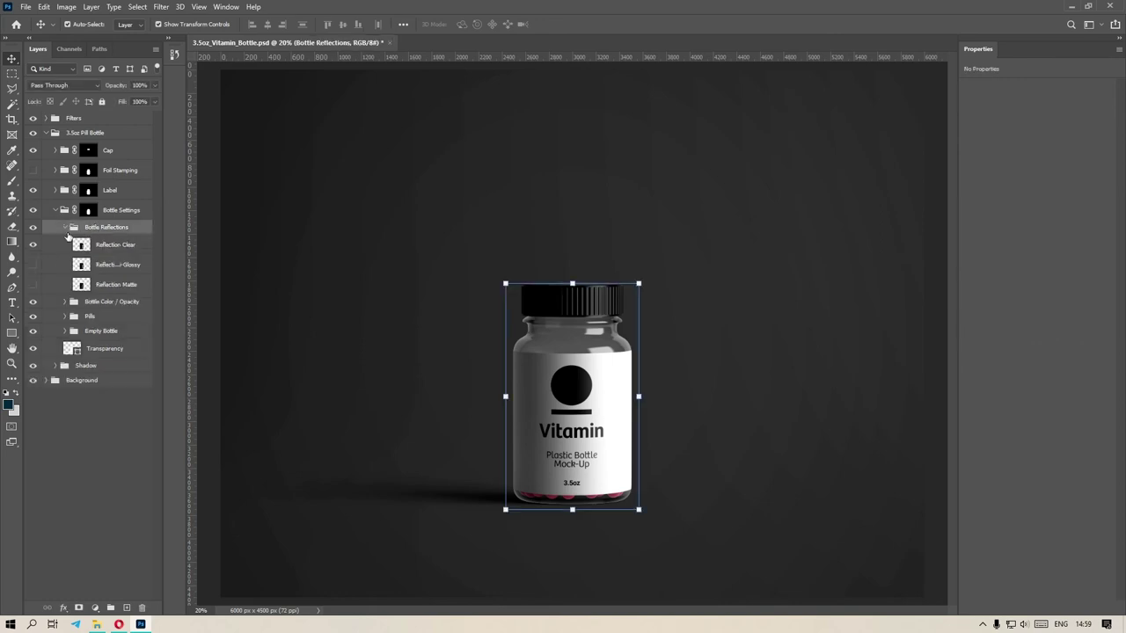
left_click(124, 246)
left_click_drag(144, 99, 135, 101)
left_click(136, 85)
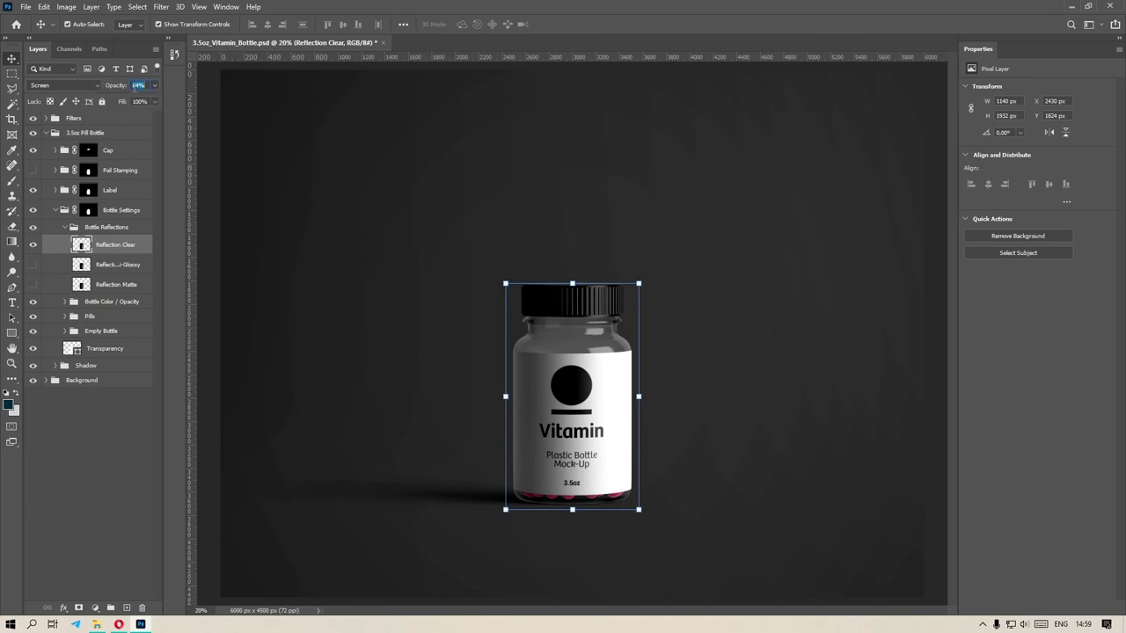
type("10")
key("Return")
type("20")
left_click(66, 228)
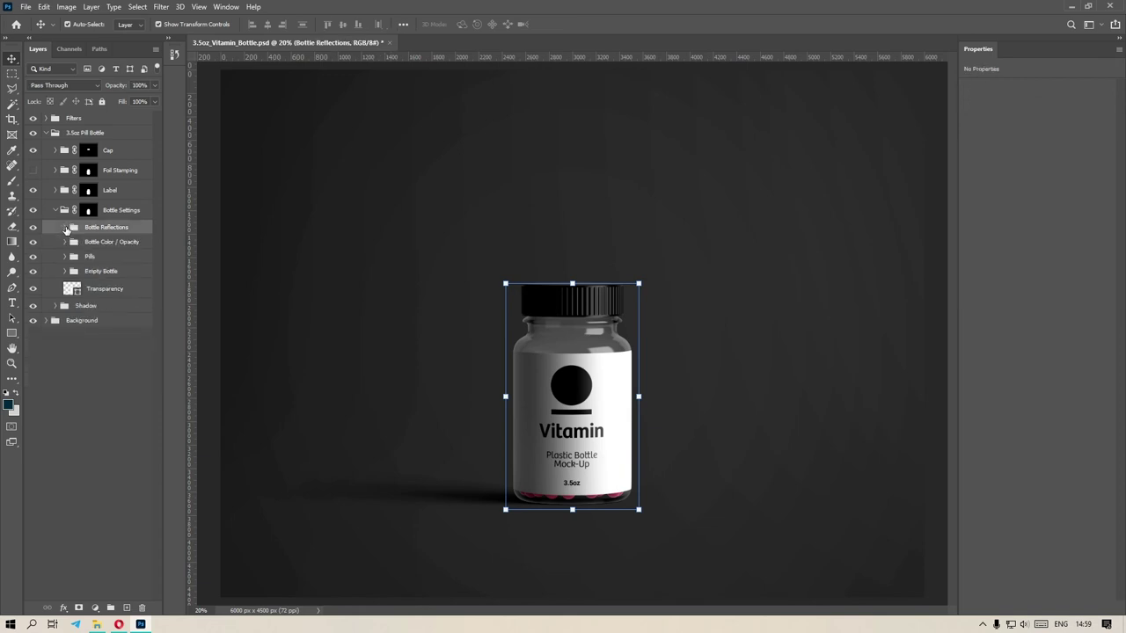
Show the Amber layer in the Bottle Color / Opacity group and collapse the group
left_click(65, 243)
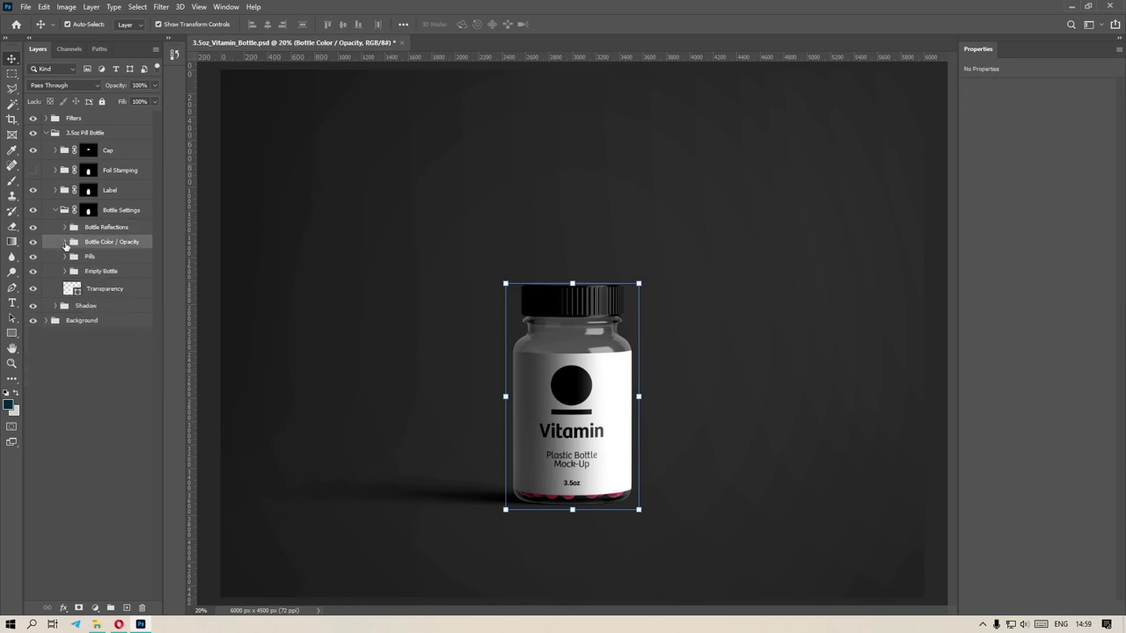
left_click(64, 242)
left_click(35, 300)
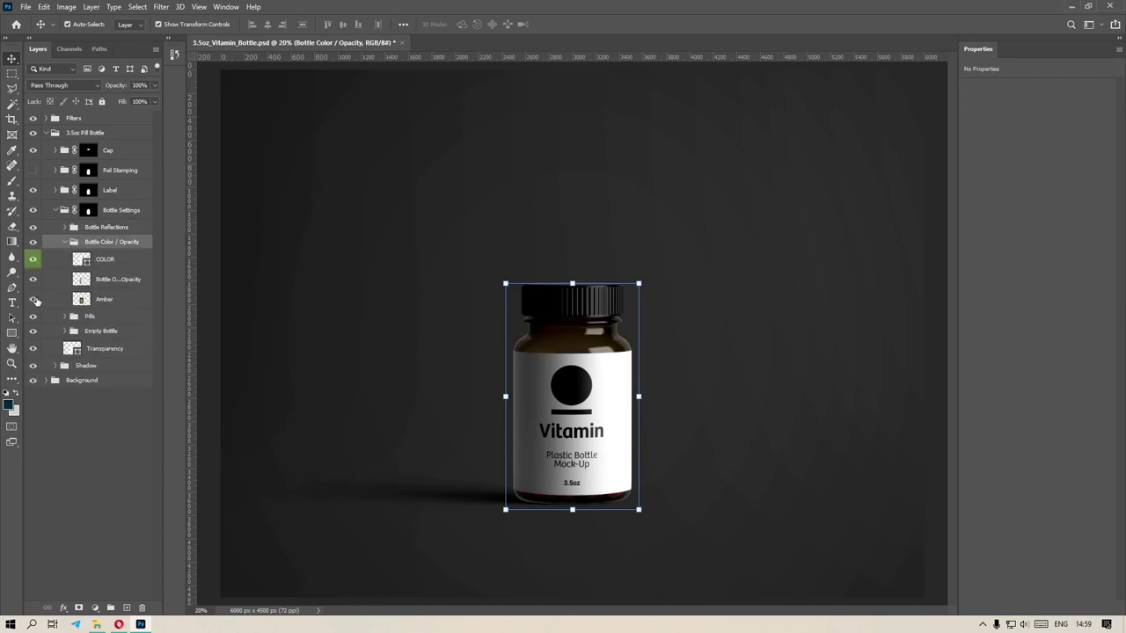
left_click(71, 301)
left_click(65, 244)
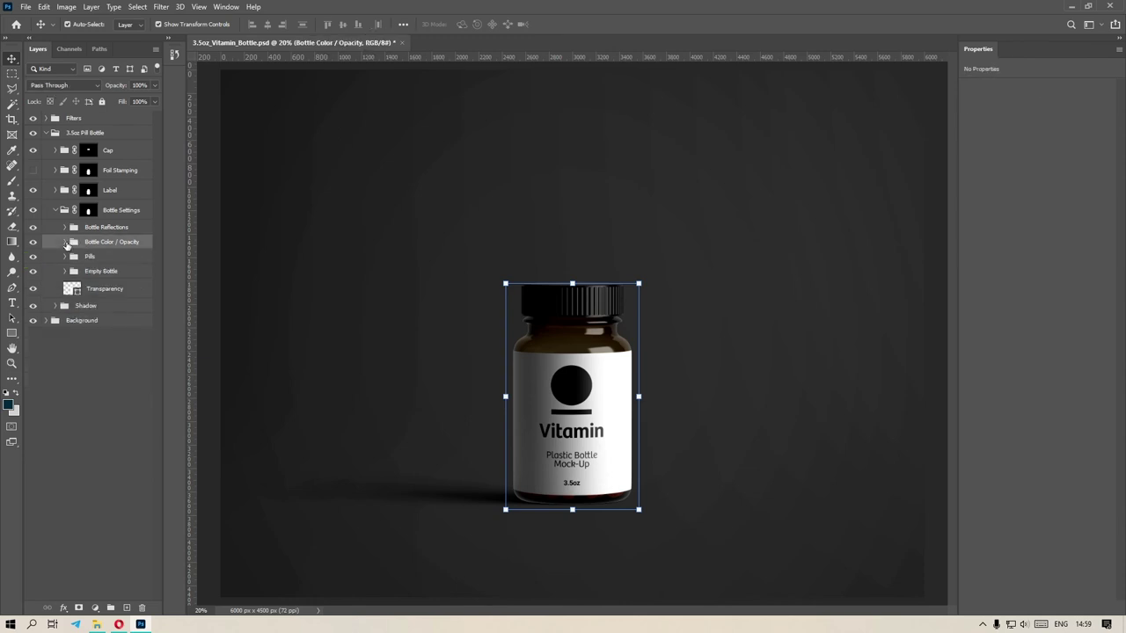
Set the Transparency layer's opacity to 15%, keeping its white fill, and collapse the Bottle Settings group
left_click(97, 272)
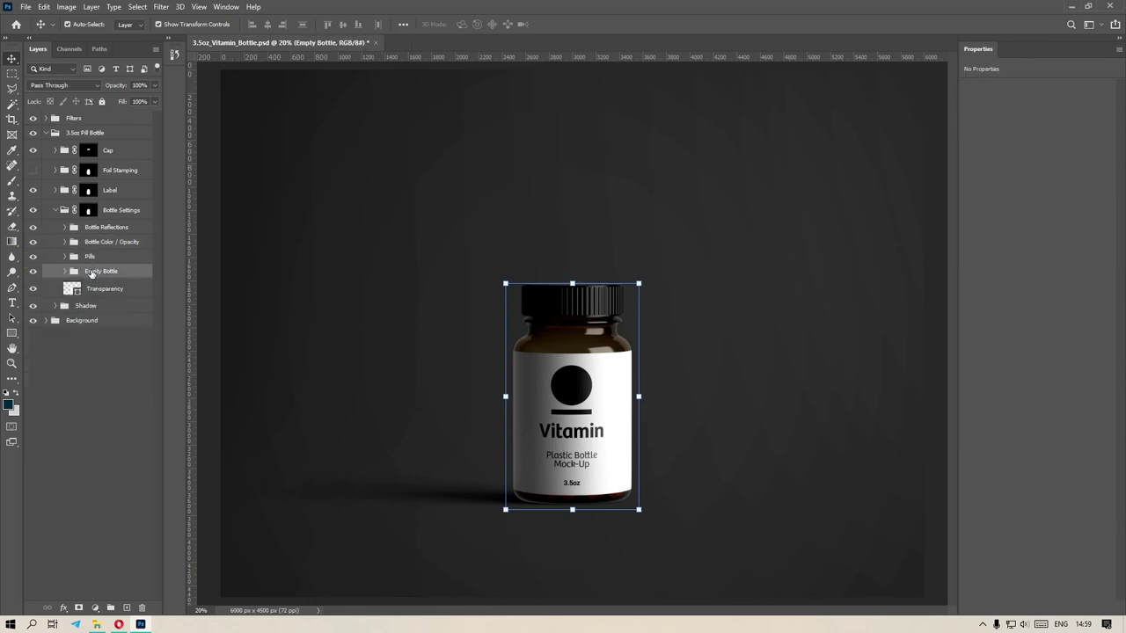
left_click(72, 292)
double_click(73, 291)
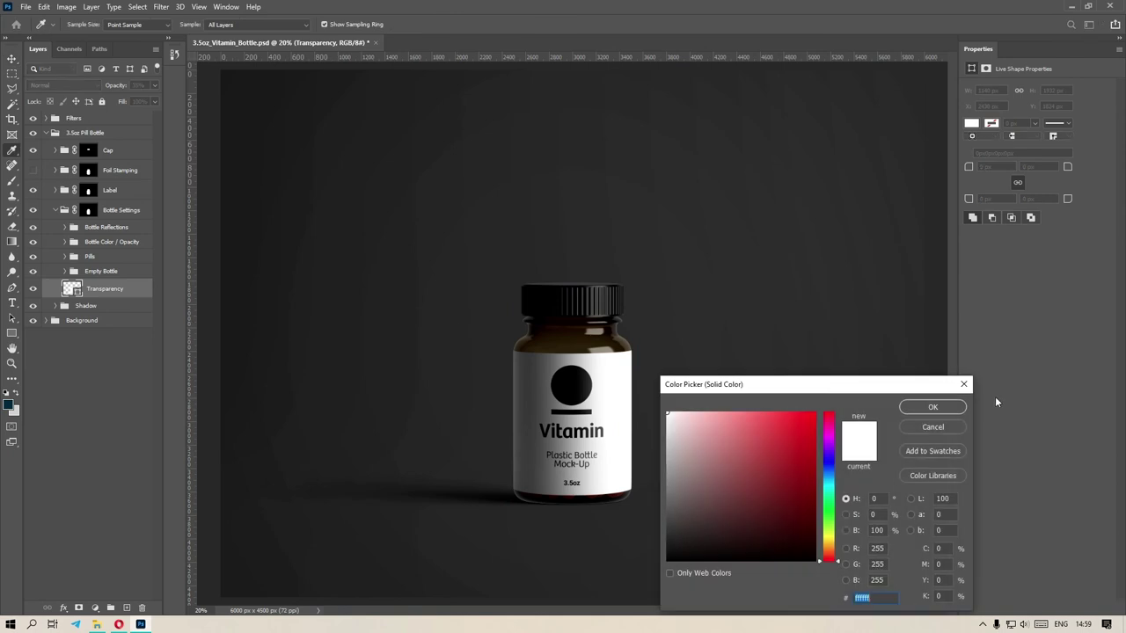
key("Escape")
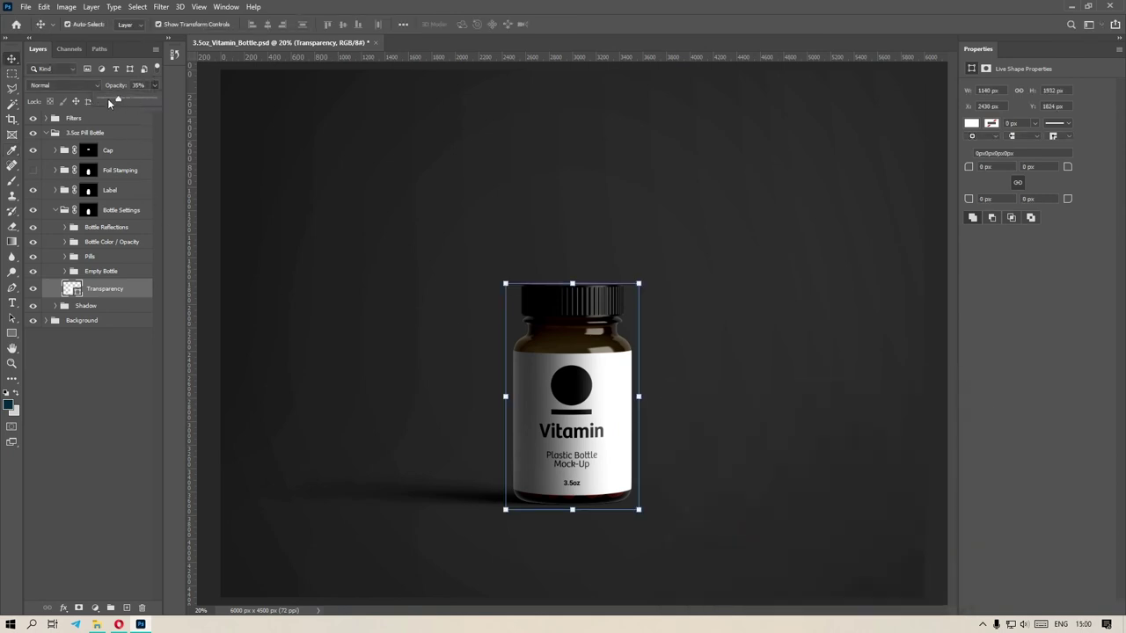
mouse_move(109, 99)
left_mouse_down()
mouse_move(163, 98)
mouse_move(106, 100)
left_mouse_up()
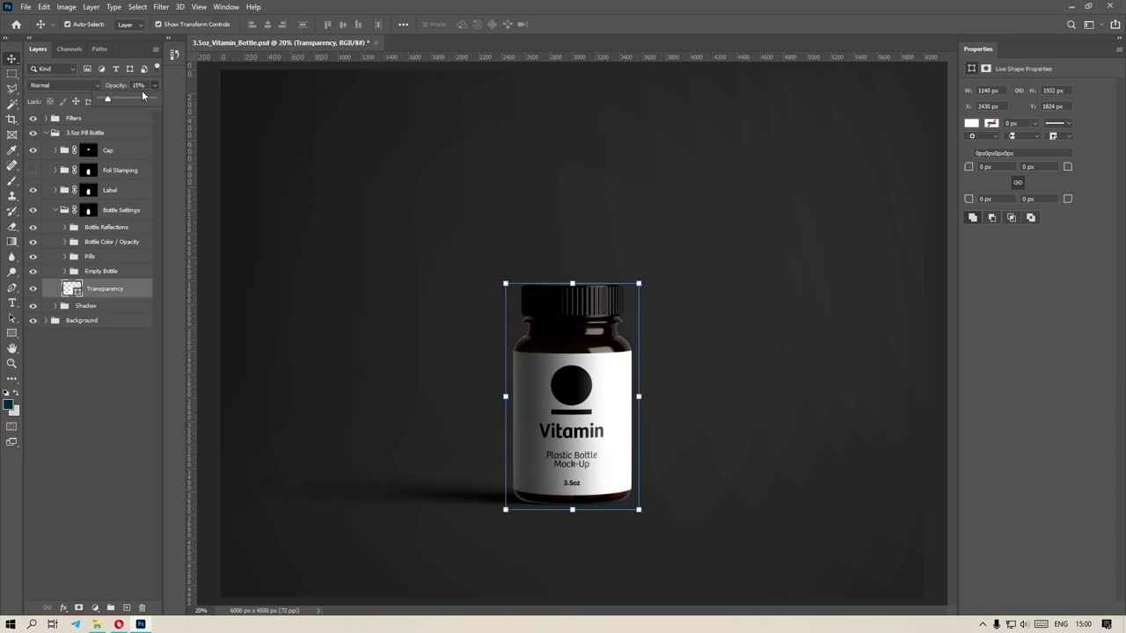
left_click(100, 412)
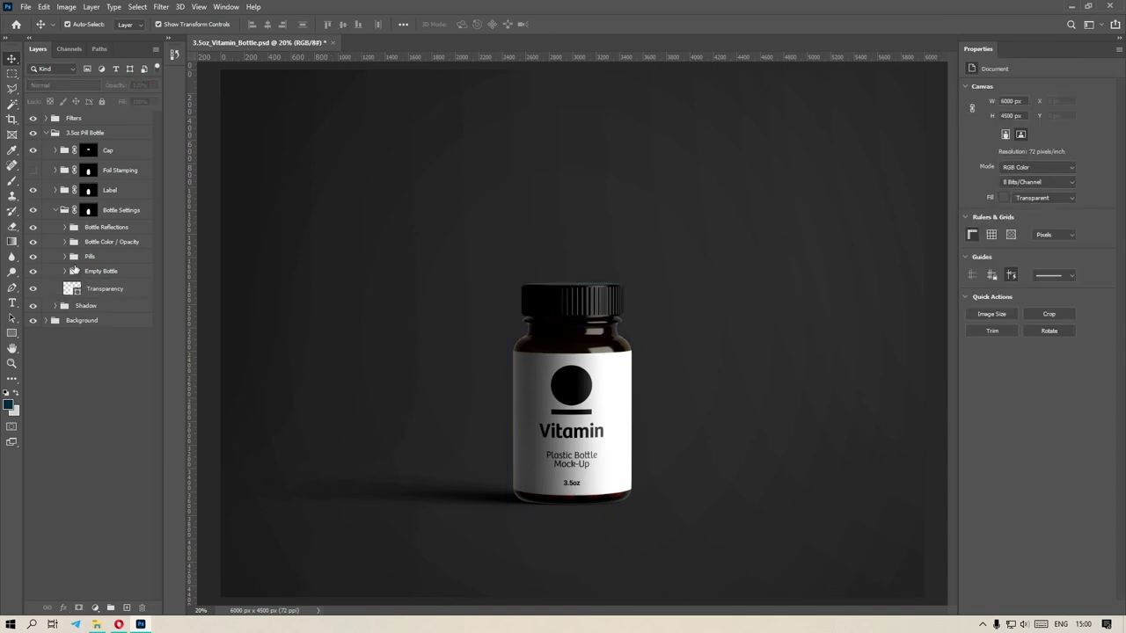
left_click(56, 211)
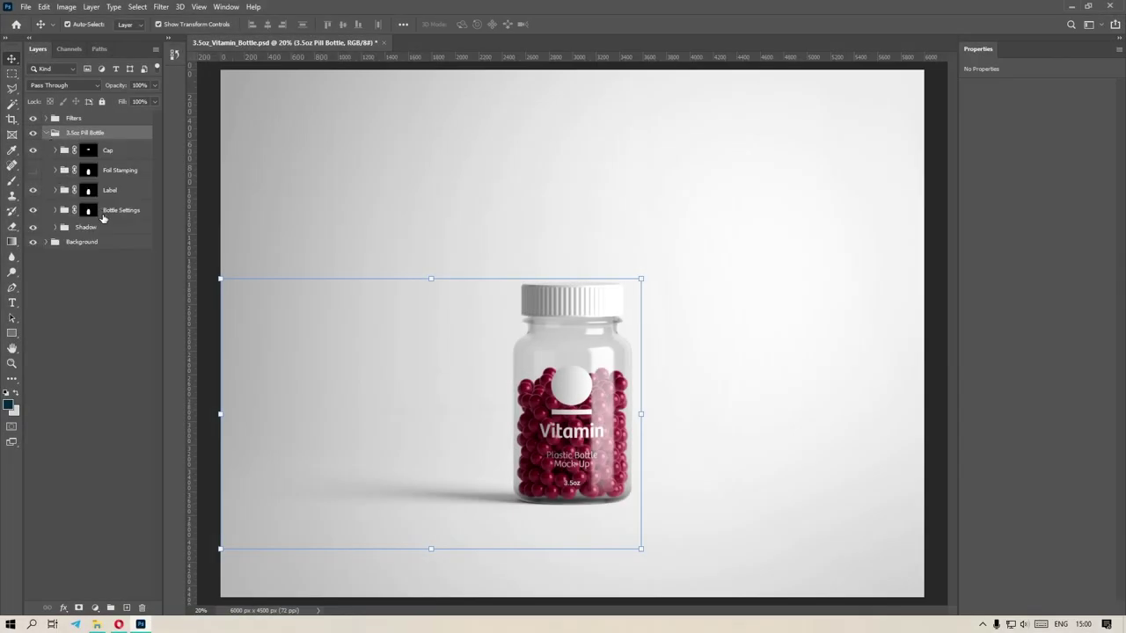
Toggle the Shadow group's visibility to compare the bottle on the light background with and without its shadow
left_click(94, 230)
left_click(35, 227)
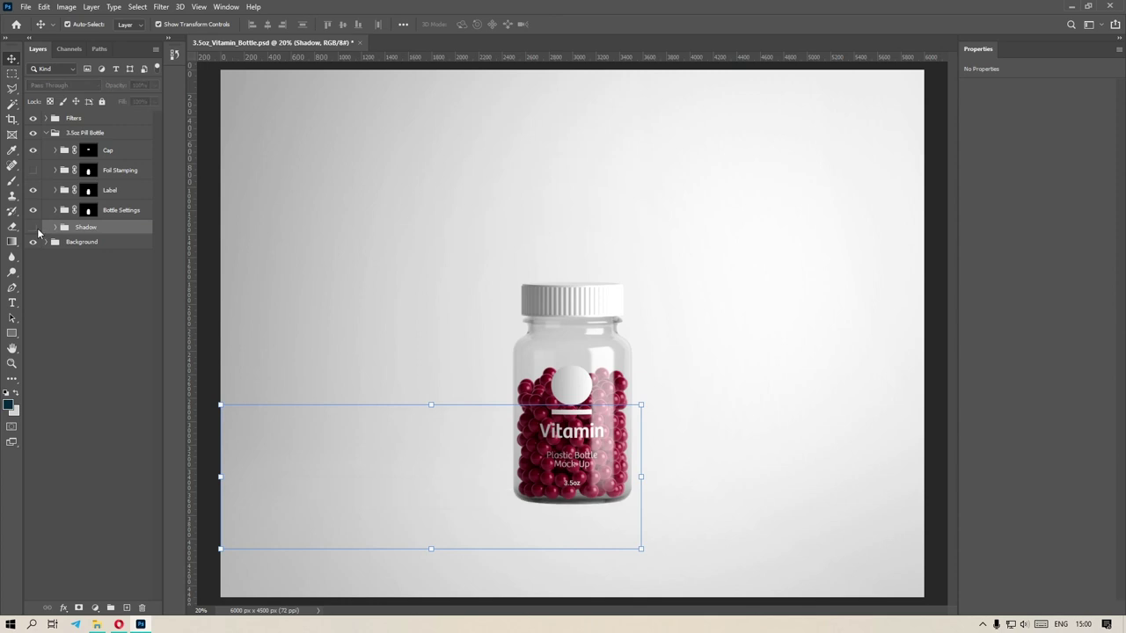
left_click(35, 228)
left_click(35, 229)
left_click(35, 229)
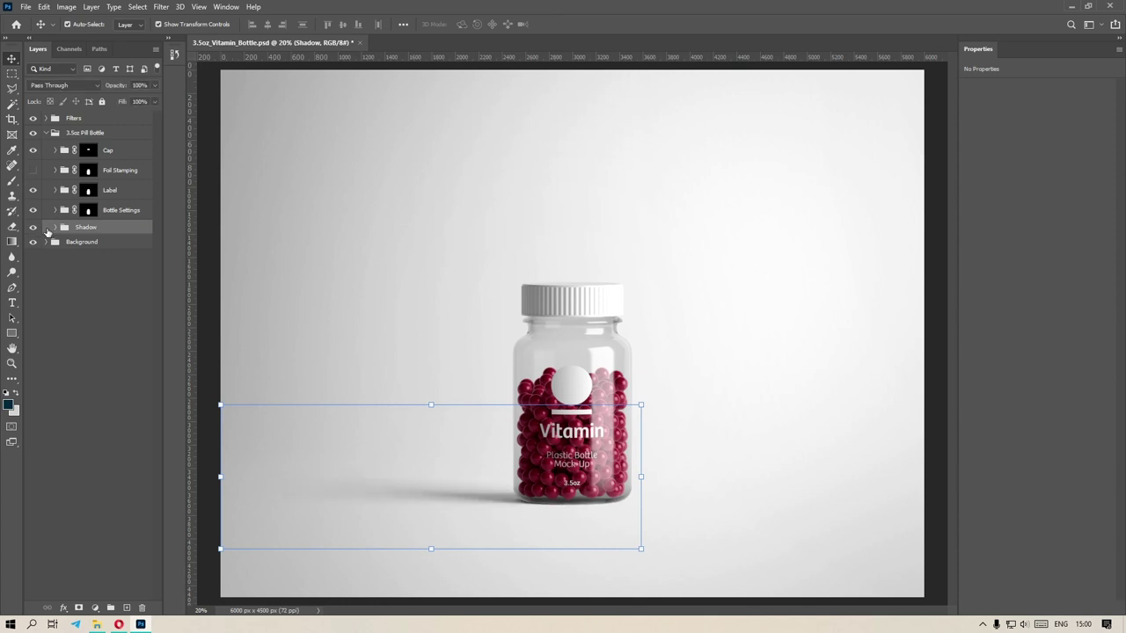
Expand the Shadow group and adjust the opacity of its Shades layer
left_click(54, 228)
left_click(89, 264)
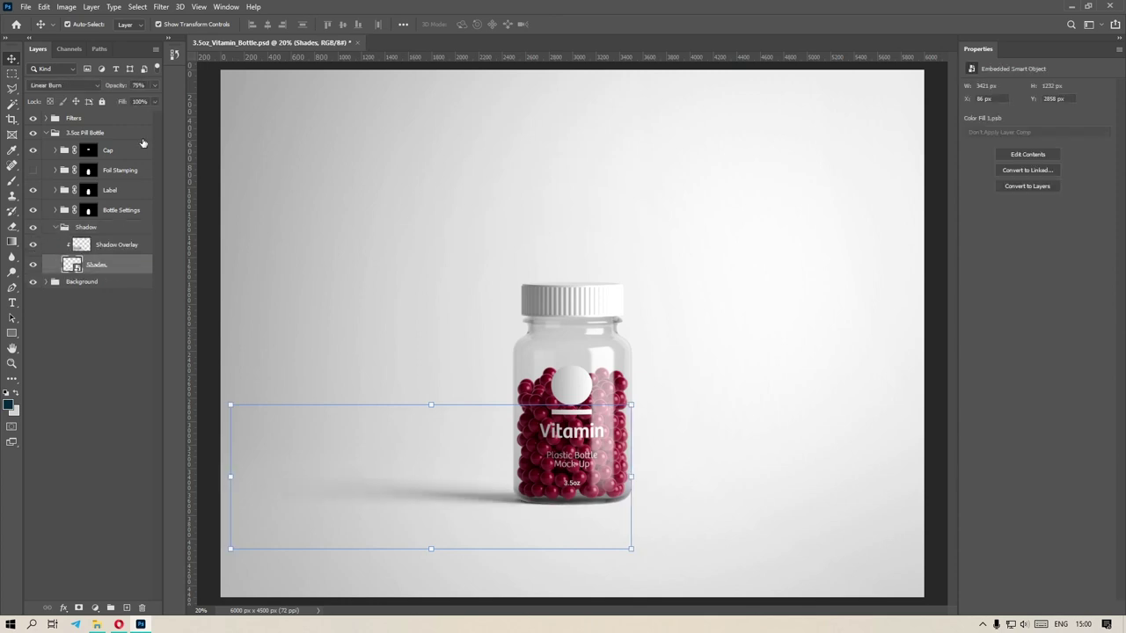
left_click(155, 86)
mouse_move(138, 100)
left_mouse_down()
mouse_move(101, 101)
mouse_move(137, 99)
left_mouse_up()
Set the Shadow Overlay layer's opacity to 100% and collapse the Shadow and 3.5oz Pill Bottle groups
left_click(115, 245)
left_click(156, 86)
mouse_move(138, 99)
left_mouse_down()
mouse_move(96, 100)
mouse_move(151, 102)
left_mouse_up()
left_click(100, 219)
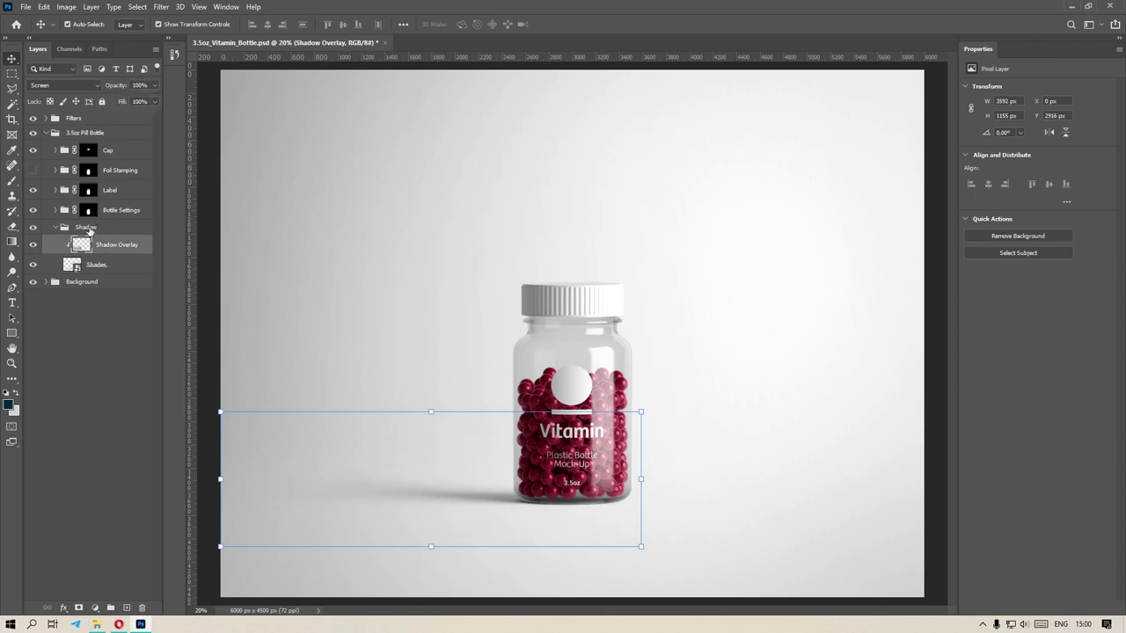
left_click(96, 227)
left_click(55, 227)
left_click(50, 132)
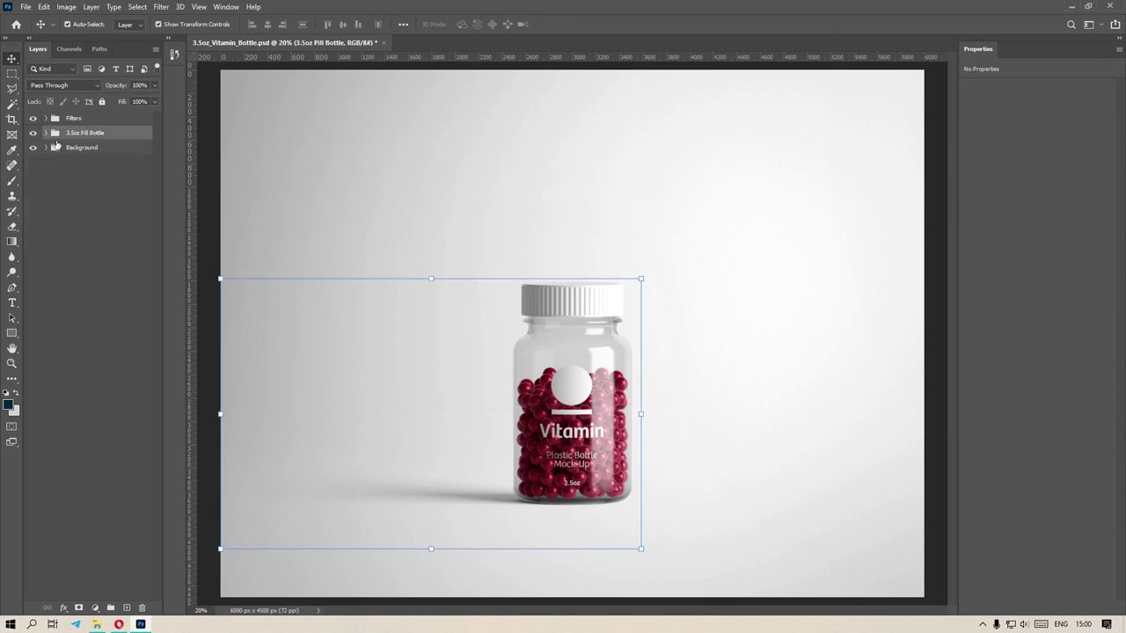
Try red (ba2121) and other hues for the Background Color layer in the Curved background group, discarding the colour change
left_click(47, 148)
left_click(54, 177)
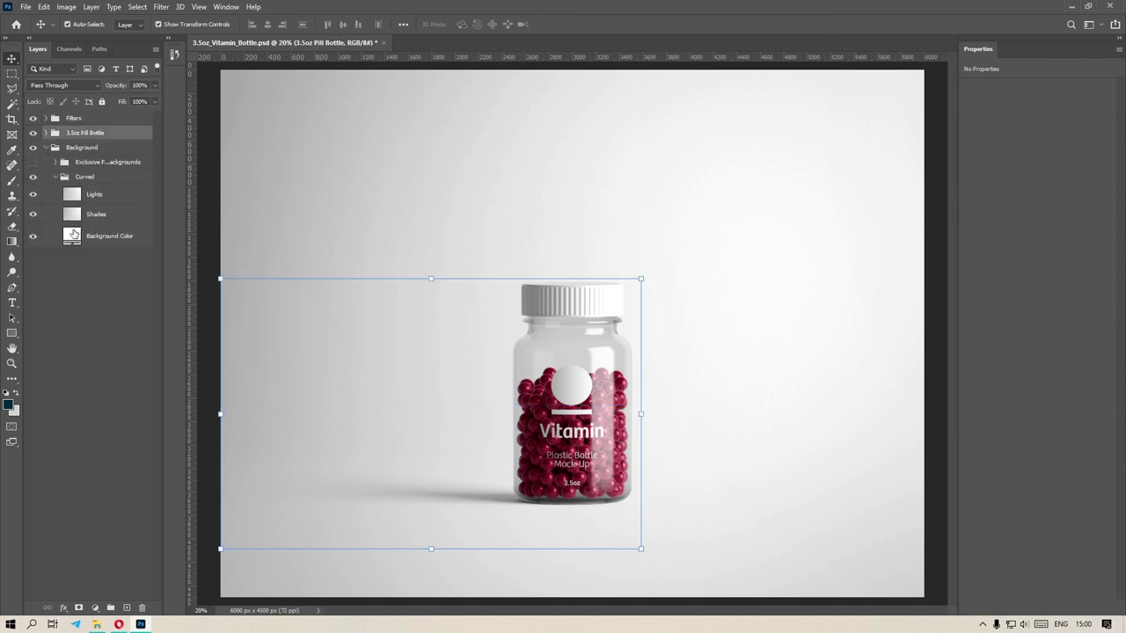
double_click(73, 236)
left_click(791, 454)
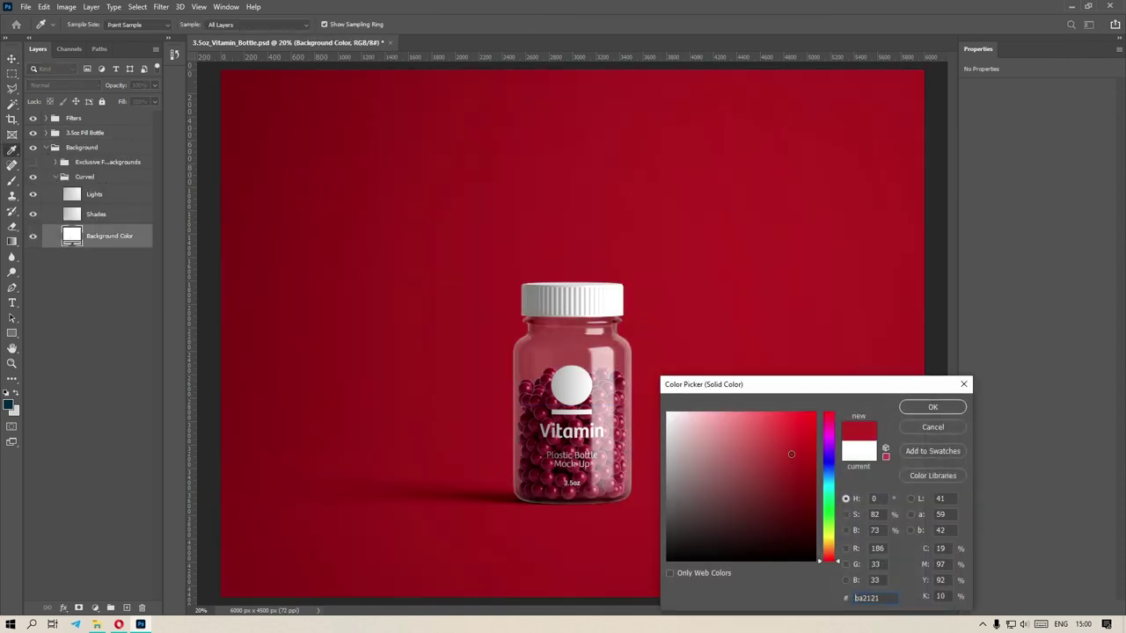
left_click(828, 455)
mouse_move(829, 456)
left_mouse_down()
mouse_move(828, 429)
mouse_move(829, 551)
mouse_move(829, 423)
left_mouse_up()
left_click(963, 384)
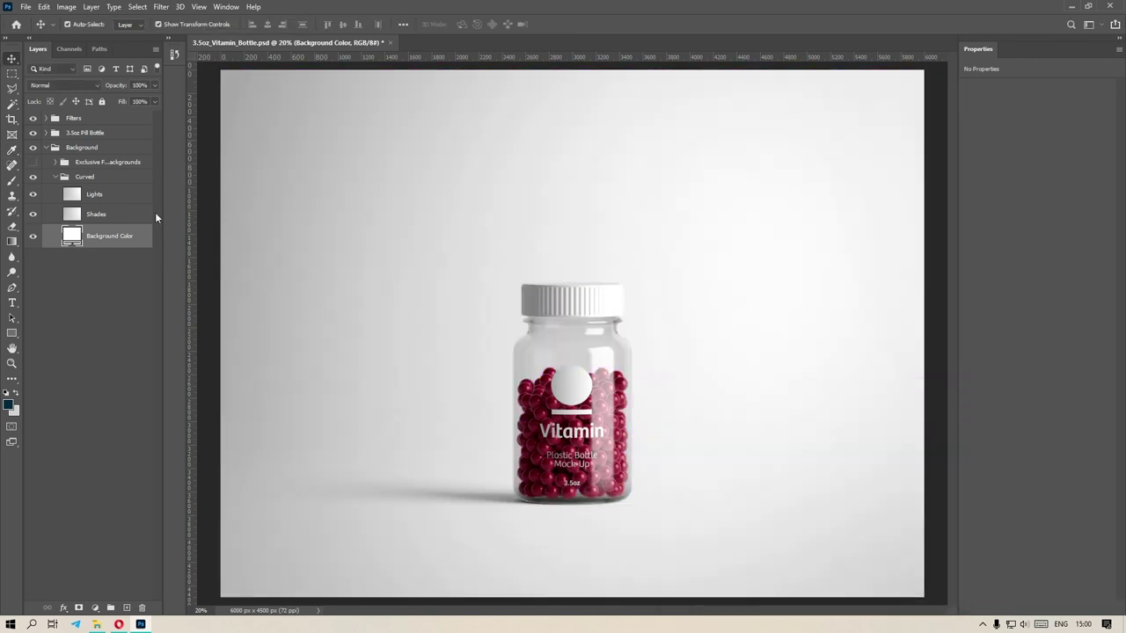
Show the exclusive backgrounds group, preview Medecine BG 2 and Medecine BG 1, and leave only Medecine BG 3 shown
left_click(52, 177)
left_click(33, 161)
left_click(55, 162)
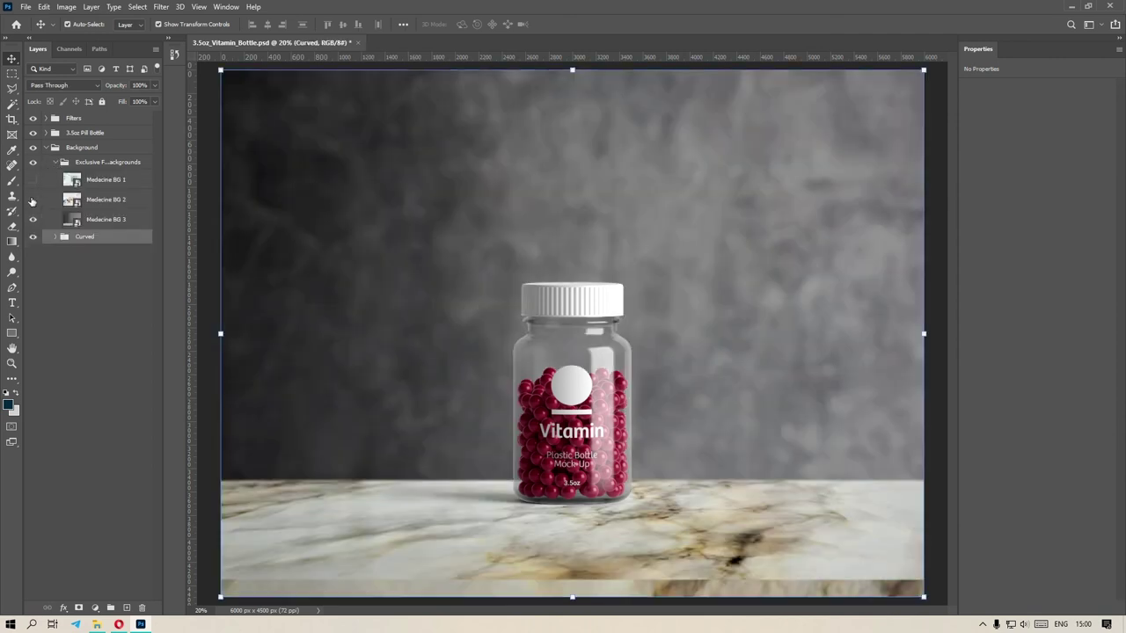
left_click(32, 200)
left_click(33, 181)
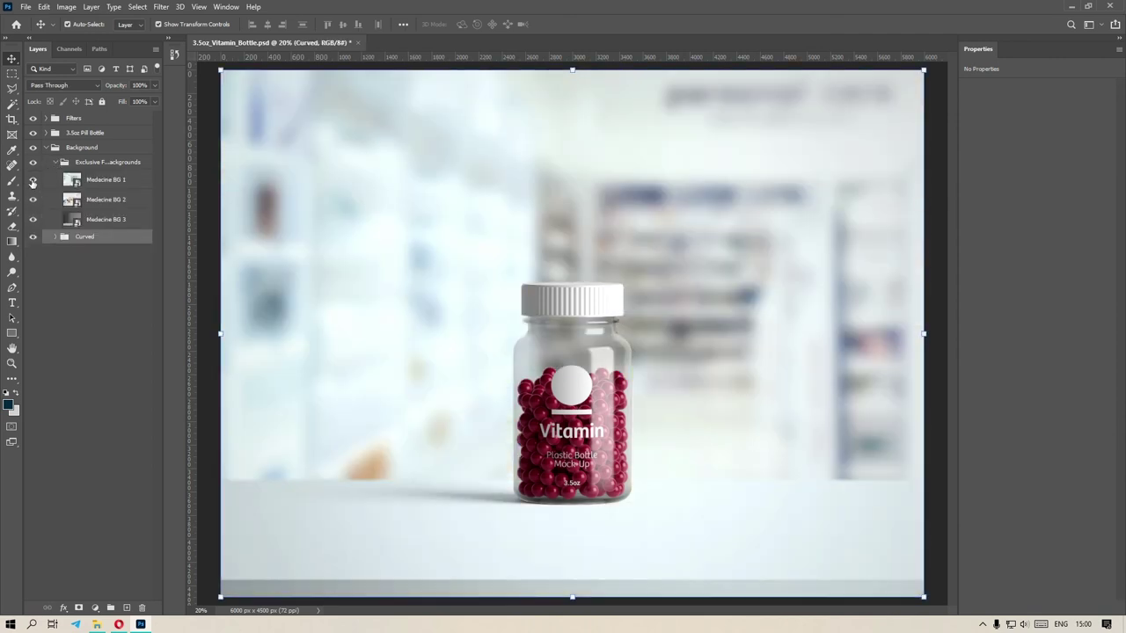
left_click(33, 181)
left_click(33, 200)
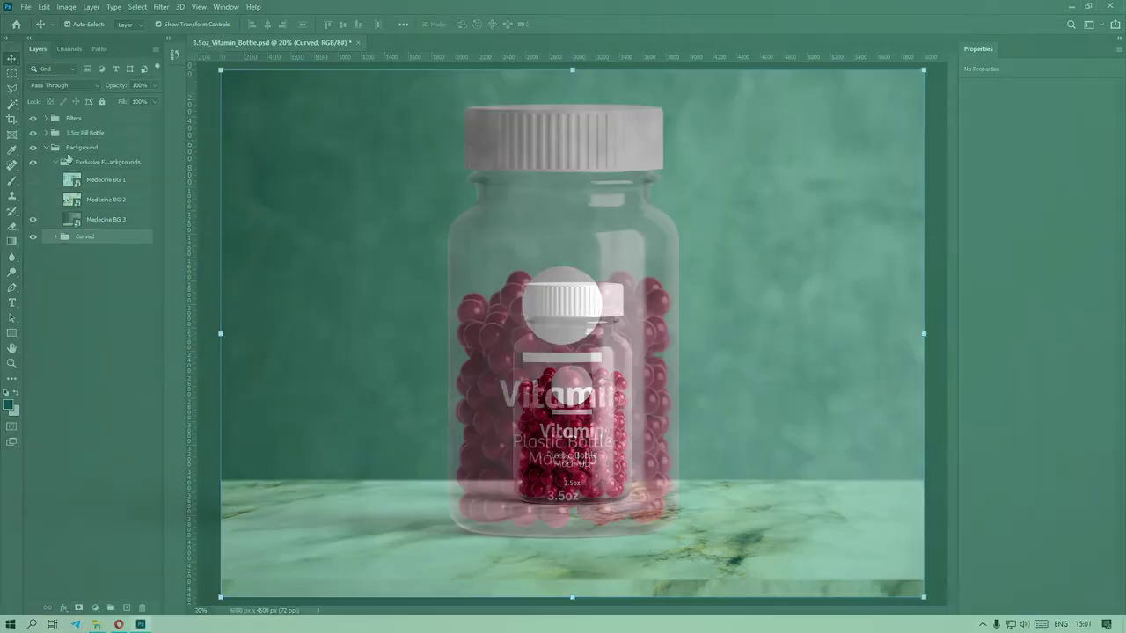